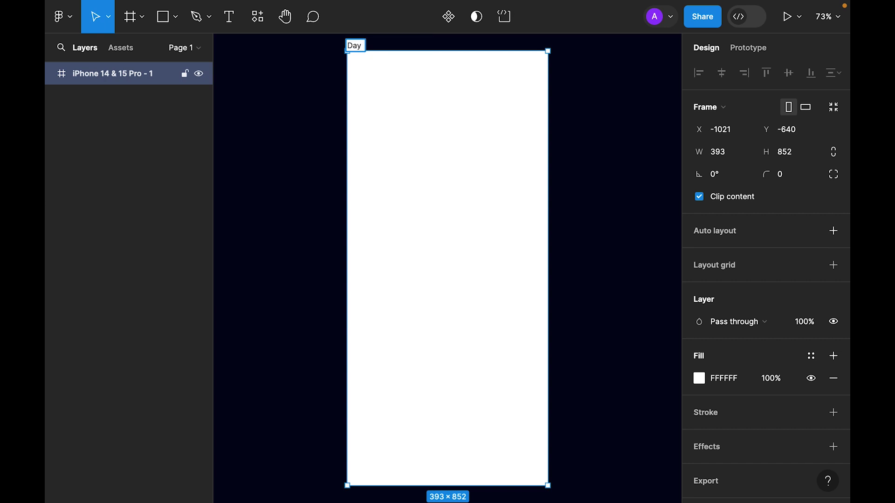
# Rename the frame 'Day #6 Profile Page Design' and give it a 40 corner radius.
pyautogui.write('Profile Page Design')
pyautogui.press('Return')
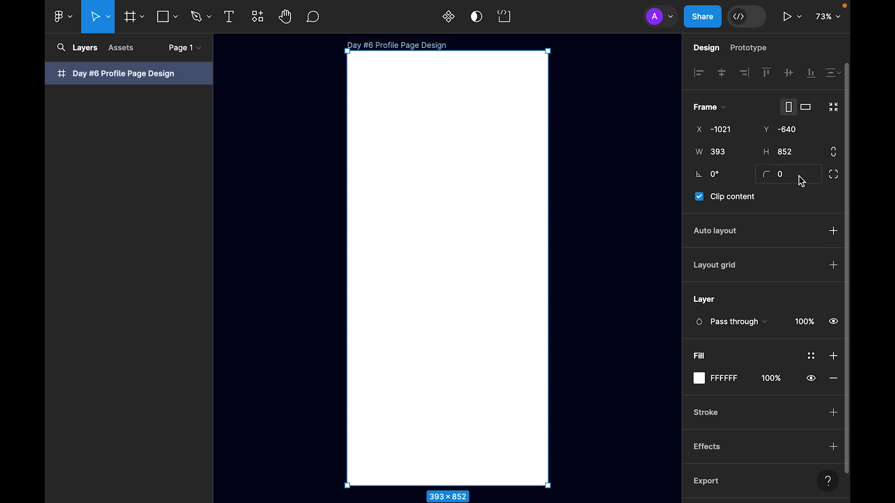
pyautogui.click(799, 181)
pyautogui.write('40')
pyautogui.press('Return')
pyautogui.scroll(-1, 789, 308)
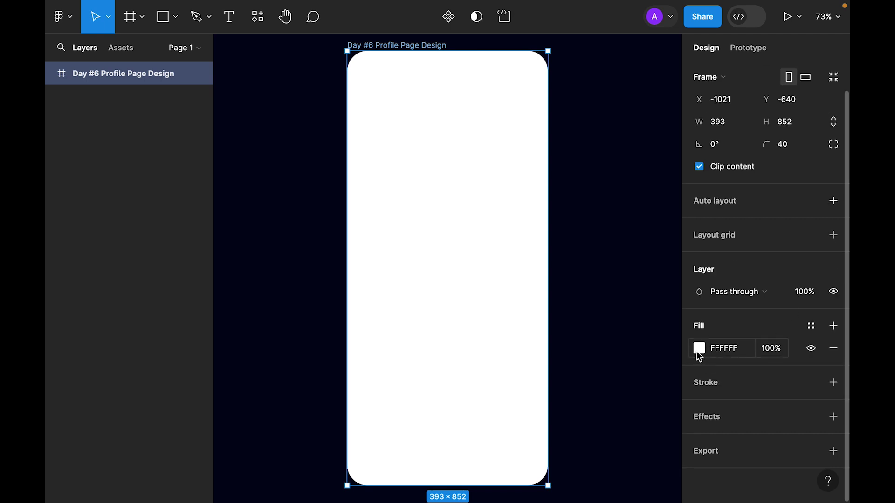
# Switch the frame's fill to a linear gradient with a 142131 first stop.
pyautogui.click(699, 350)
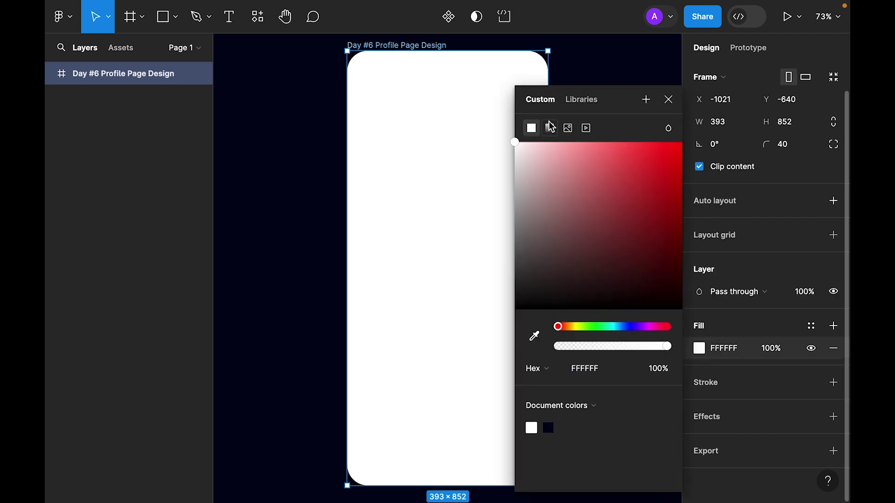
pyautogui.click(550, 128)
pyautogui.click(603, 399)
pyautogui.write('1421')
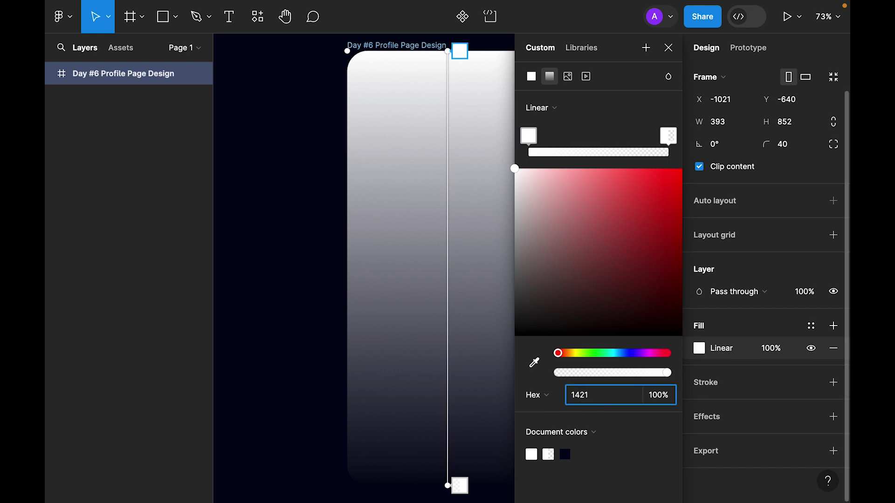
pyautogui.write('31')
pyautogui.press('Return')
# Make the second gradient stop 000113 at 100% opacity.
pyautogui.moveTo(554, 377); pyautogui.dragTo(711, 393)
pyautogui.click(605, 395)
pyautogui.write('000113')
pyautogui.press('Return')
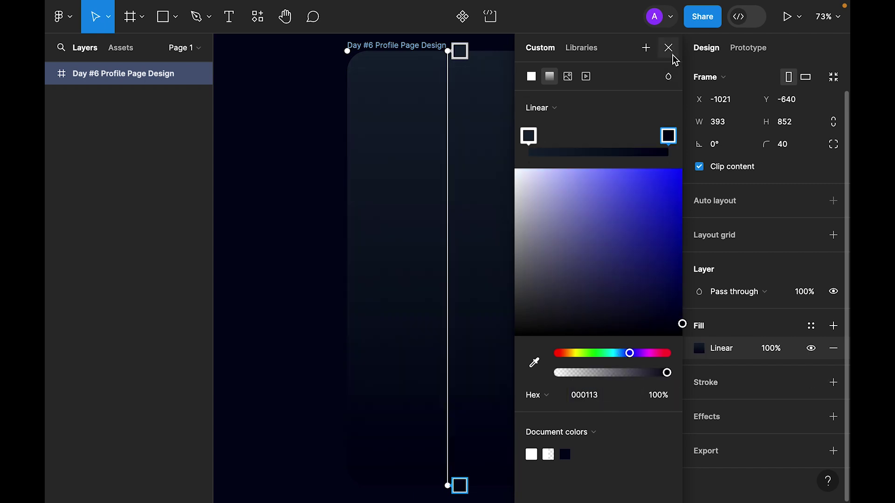
pyautogui.click(669, 48)
pyautogui.click(631, 189)
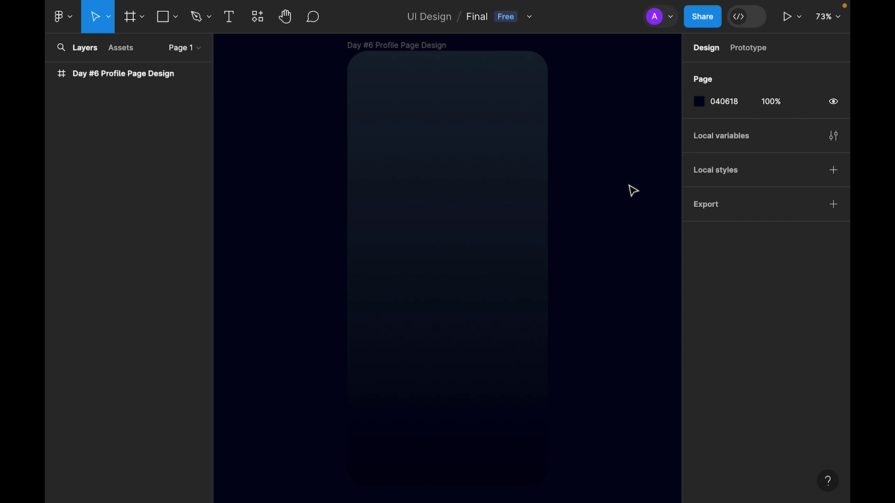
pyautogui.scroll(1, 596, 303)
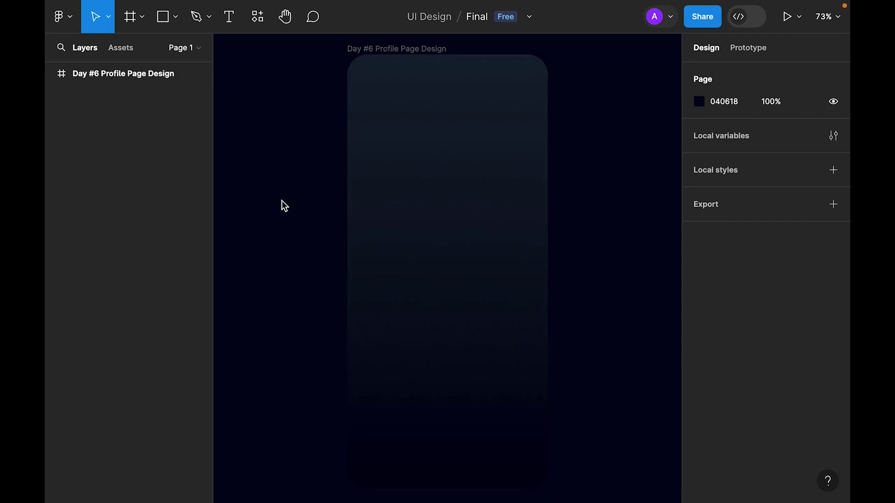
# Draw a circle and place it over the frame's top-left corner.
pyautogui.click(176, 19)
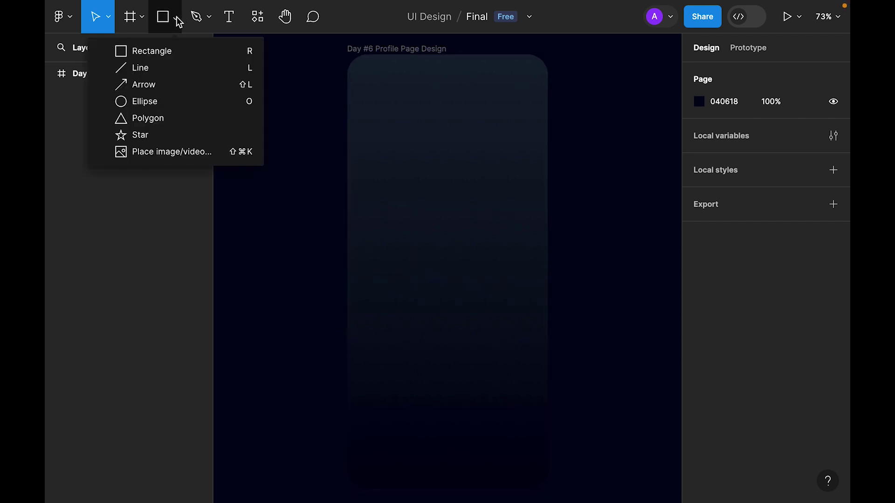
pyautogui.click(154, 100)
pyautogui.moveTo(399, 90); pyautogui.dragTo(543, 233)
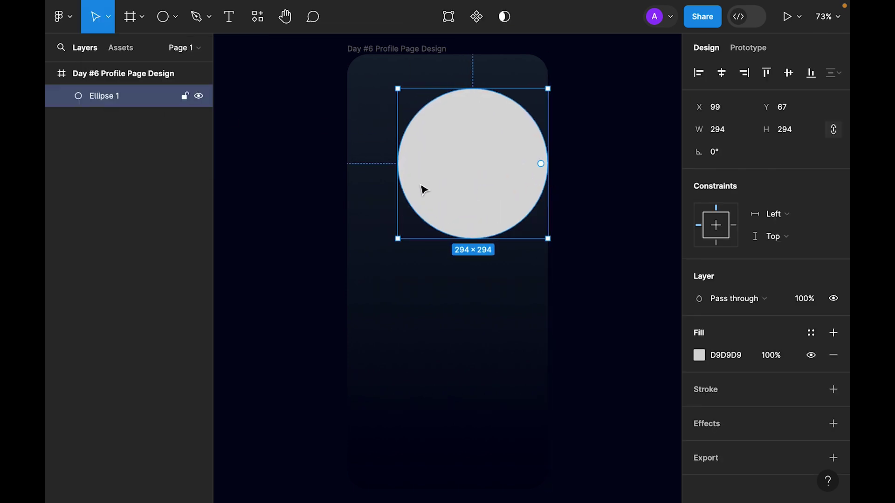
pyautogui.moveTo(432, 164); pyautogui.dragTo(351, 91)
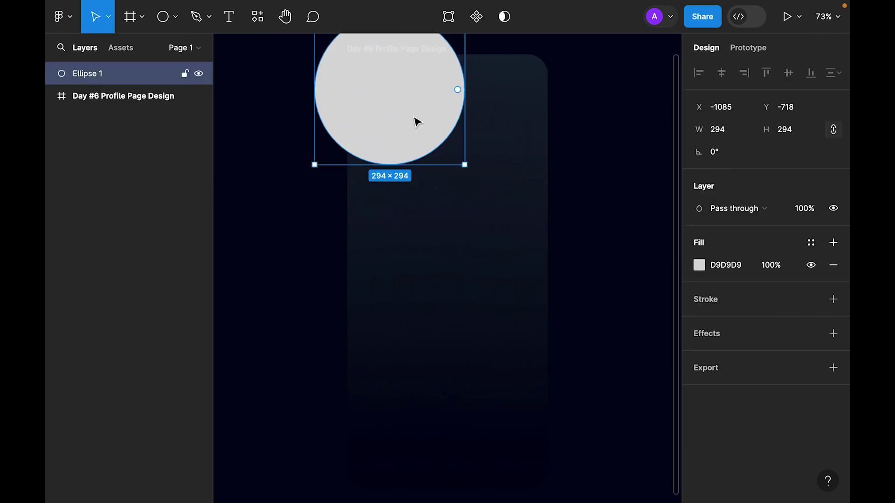
pyautogui.press('Delete')
pyautogui.click(389, 50)
pyautogui.hotkey('ctrl', 'z')
pyautogui.moveTo(425, 135); pyautogui.dragTo(420, 96)
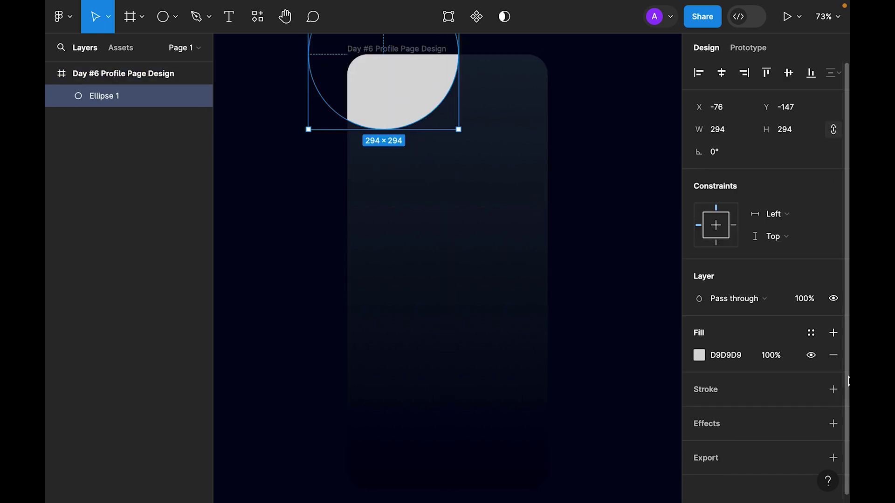
# Fill the circle with red F37261.
pyautogui.click(736, 356)
pyautogui.write('F37261')
pyautogui.press('Return')
pyautogui.scroll(-1, 775, 404)
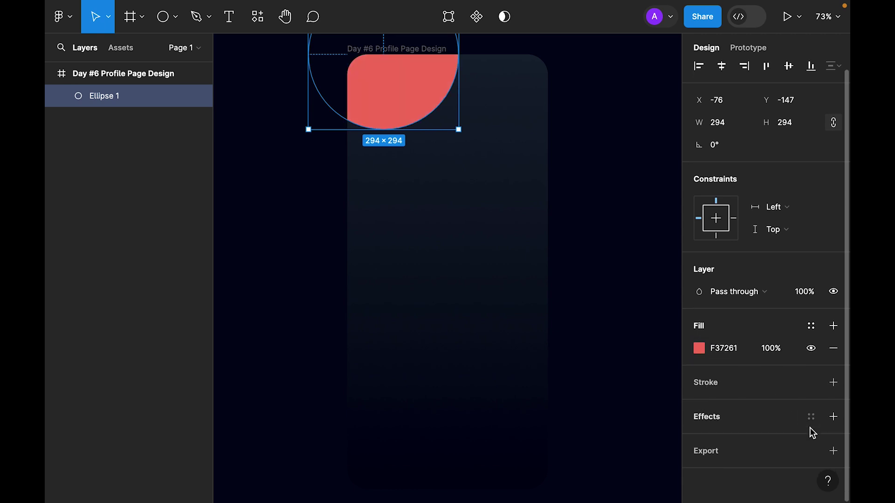
# Add a Layer blur of 200 to the circle.
pyautogui.click(834, 416)
pyautogui.click(718, 435)
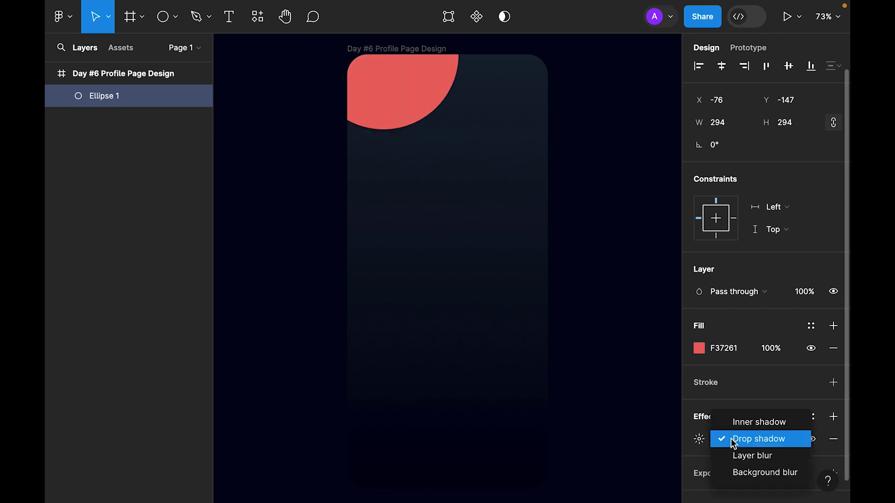
pyautogui.click(760, 455)
pyautogui.click(699, 439)
pyautogui.write('20')
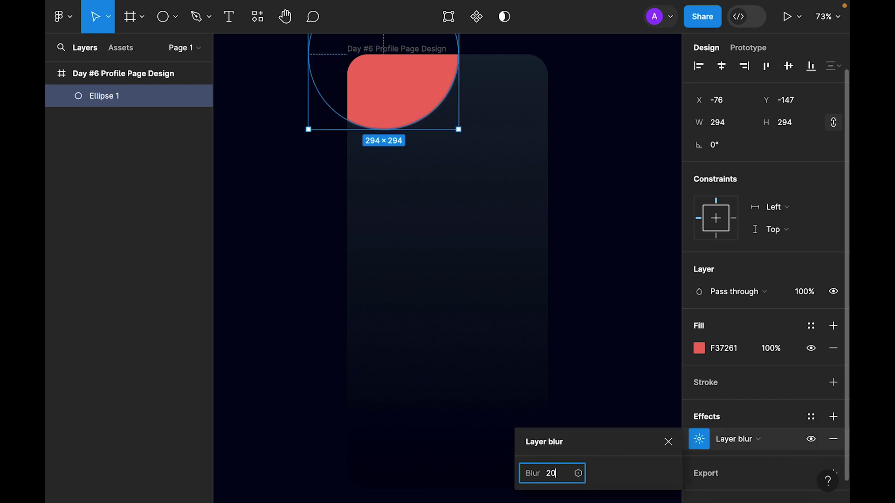
pyautogui.write('0')
pyautogui.press('Return')
# Try reshaping the ellipse's points, then undo back to the rotated ellipse.
pyautogui.doubleClick(412, 100)
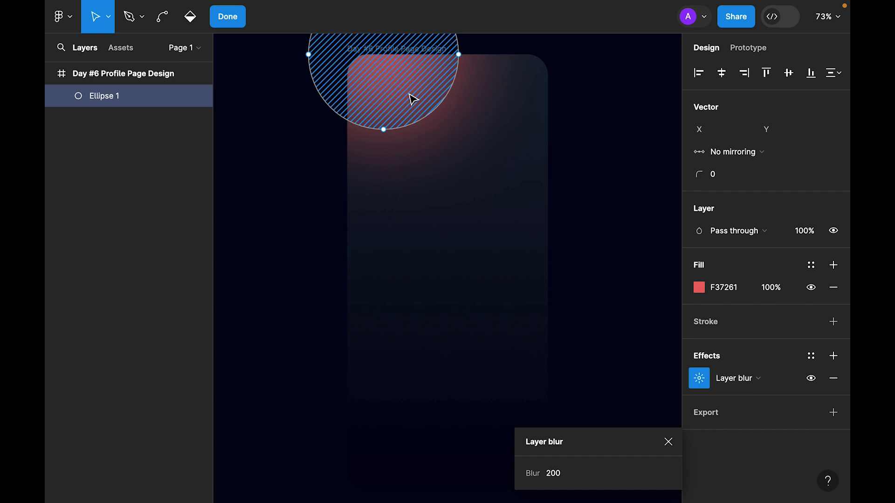
pyautogui.scroll(1, 410, 100)
pyautogui.click(483, 261)
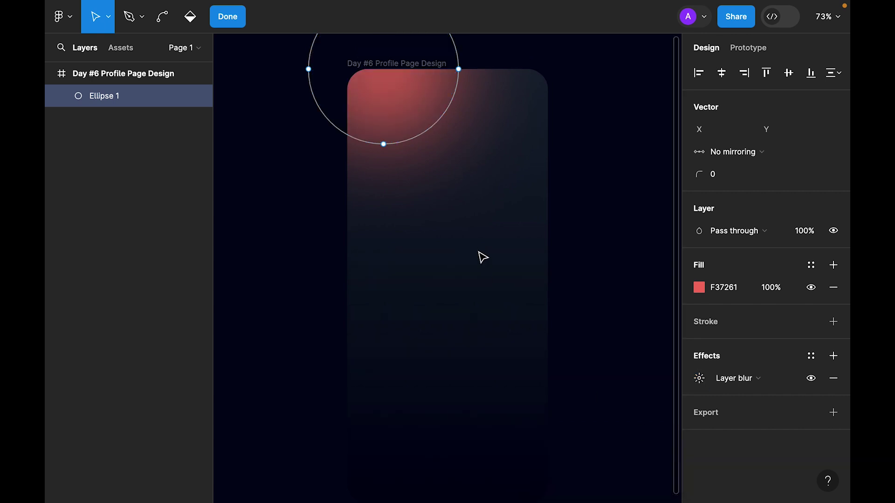
pyautogui.moveTo(383, 144); pyautogui.dragTo(376, 174)
pyautogui.moveTo(459, 70); pyautogui.dragTo(485, 63)
pyautogui.moveTo(418, 174); pyautogui.dragTo(408, 116)
pyautogui.hotkey('ctrl', 'z')
pyautogui.hotkey('ctrl', 'z')
pyautogui.hotkey('ctrl', 'z')
pyautogui.hotkey('ctrl', 'z')
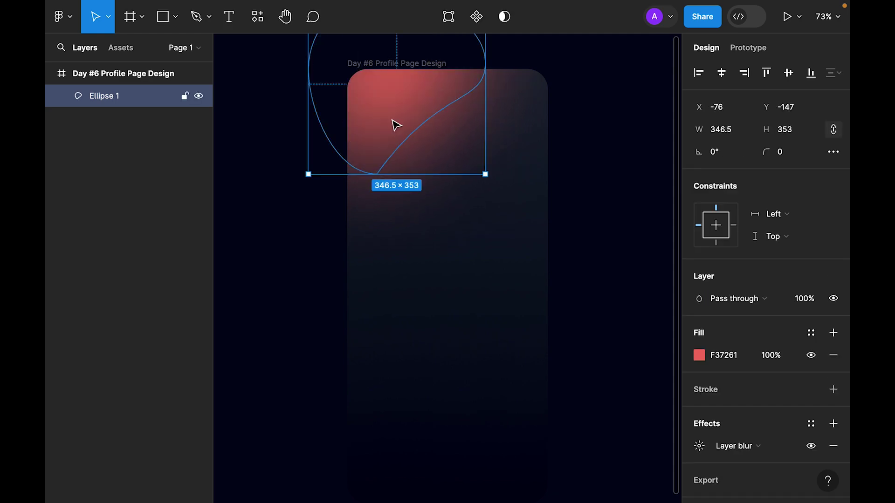
pyautogui.hotkey('ctrl', 'z')
pyautogui.hotkey('ctrl', 'z')
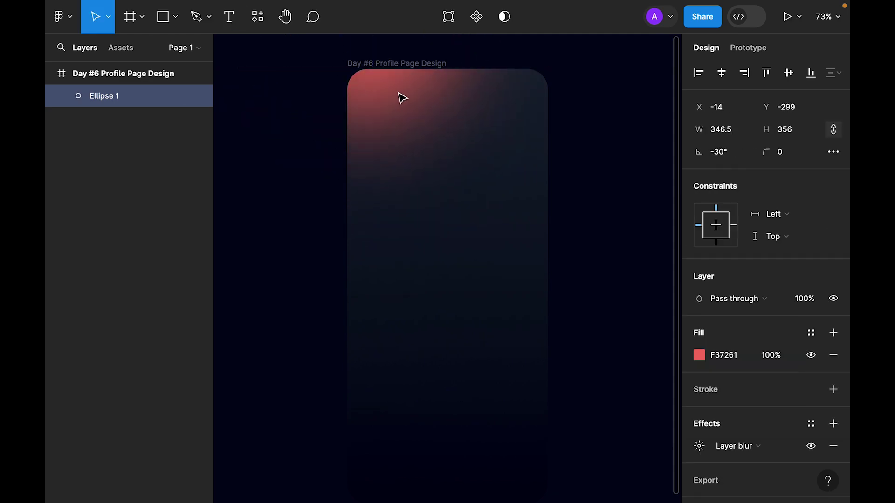
# Set the ellipse's opacity to 50%.
pyautogui.press('5')
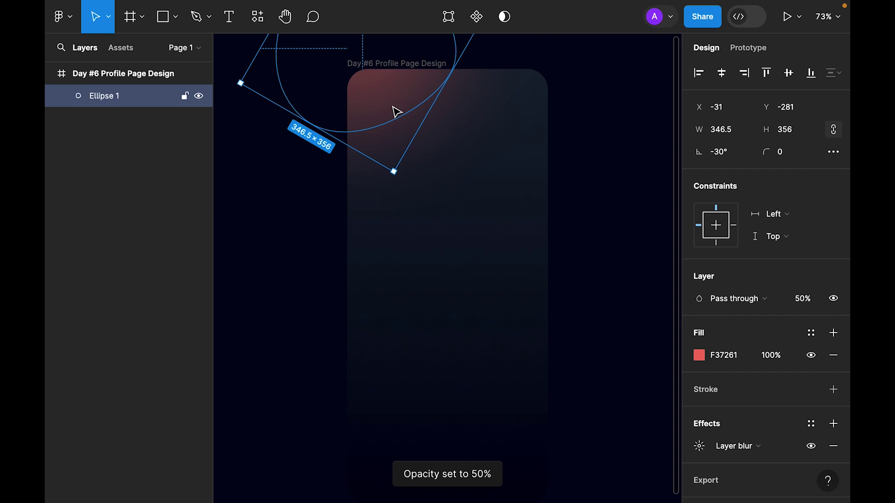
pyautogui.press('7')
pyautogui.press('5')
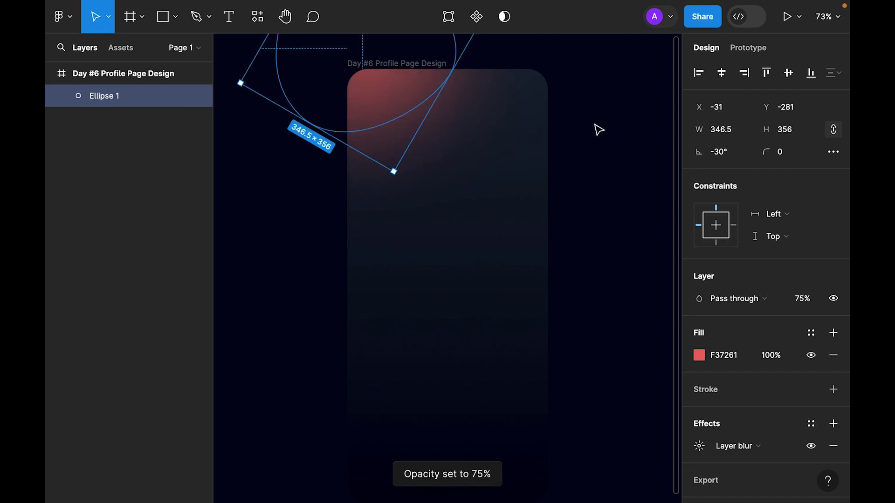
pyautogui.scroll(-1, 391, 88)
pyautogui.press('5')
pyautogui.click(595, 201)
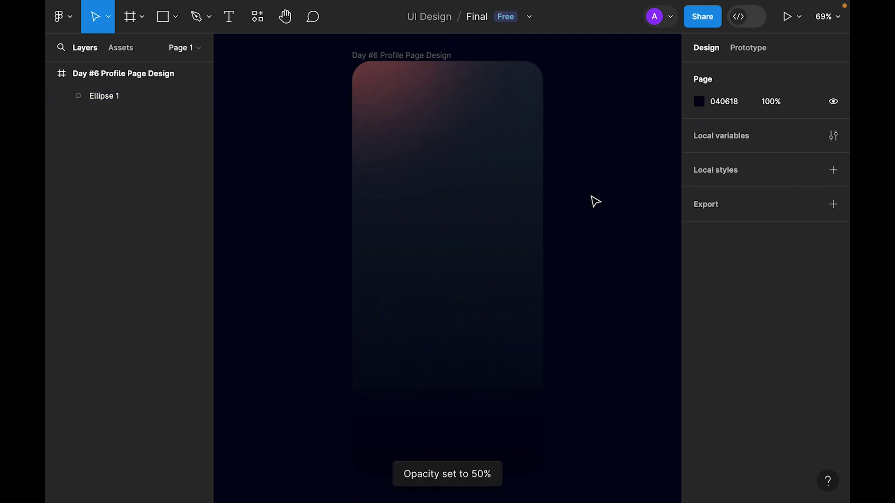
# Draw a second circle at the frame's bottom centre and fill it purple 842CF2.
pyautogui.click(176, 18)
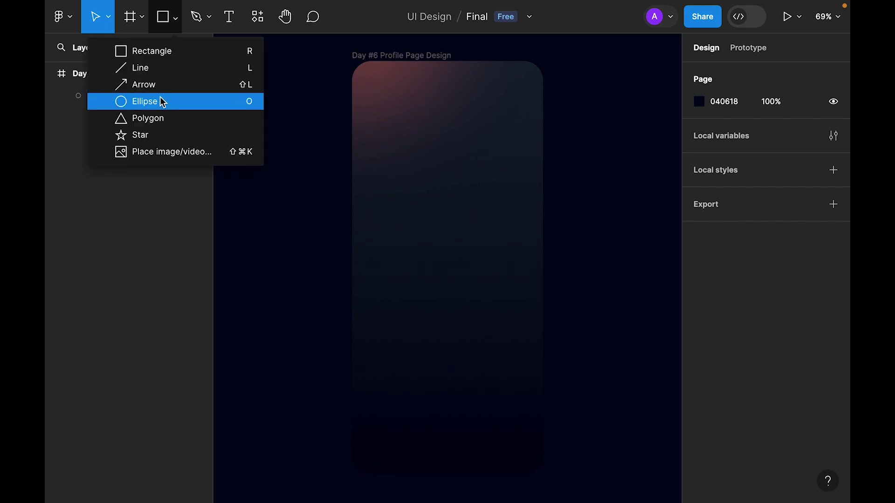
pyautogui.click(164, 99)
pyautogui.moveTo(397, 426); pyautogui.dragTo(515, 473)
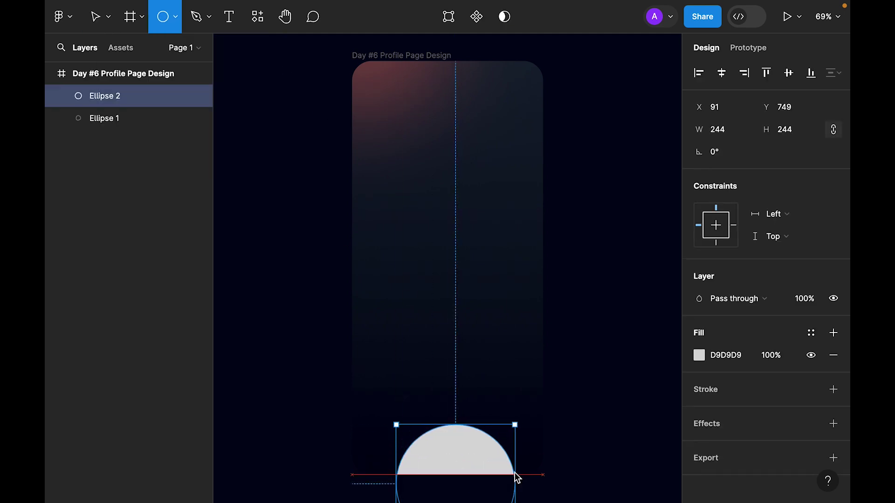
pyautogui.moveTo(470, 444); pyautogui.dragTo(470, 454)
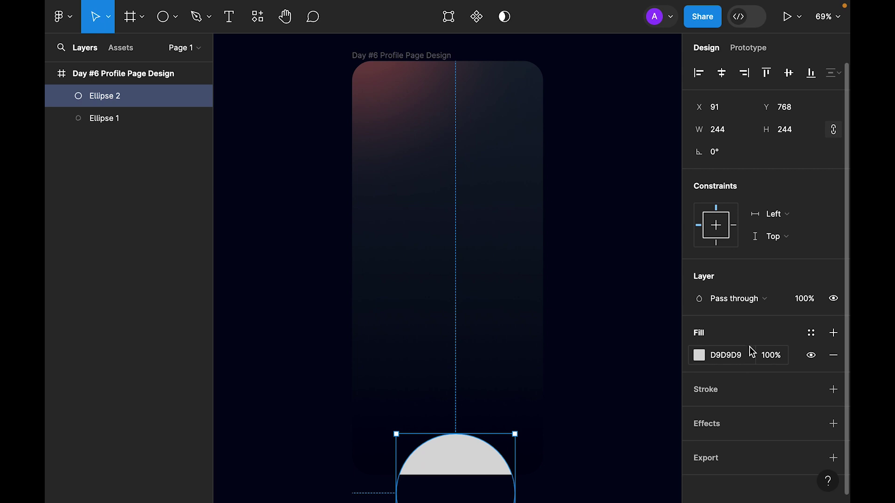
pyautogui.scroll(-1, 740, 345)
pyautogui.click(733, 350)
pyautogui.write('84')
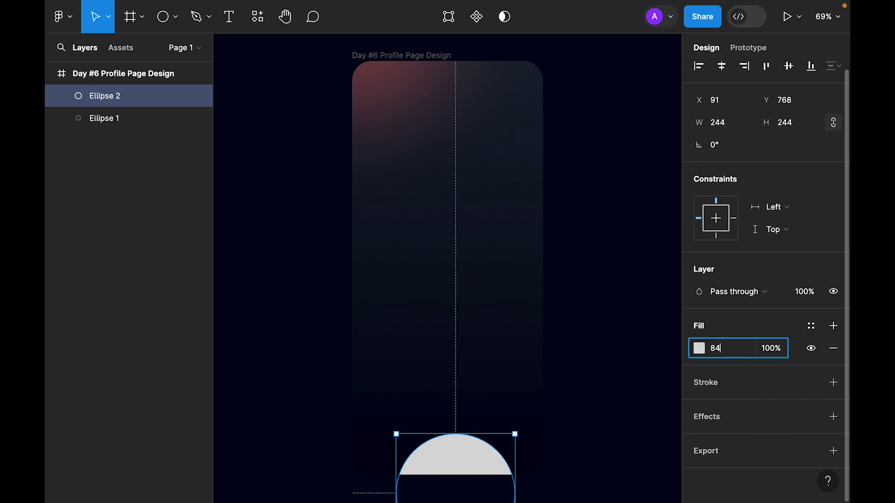
pyautogui.write('2cf2')
pyautogui.press('Return')
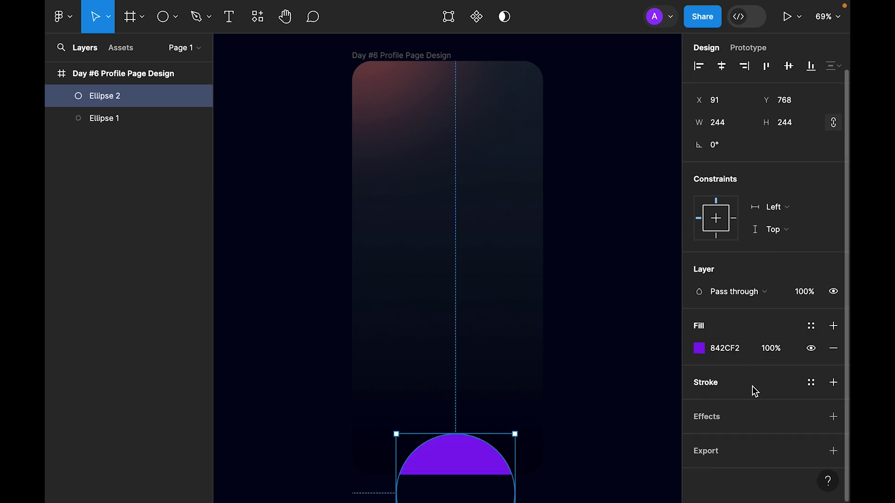
# Add a Layer blur of 200 to the purple circle.
pyautogui.click(833, 416)
pyautogui.click(758, 439)
pyautogui.click(737, 456)
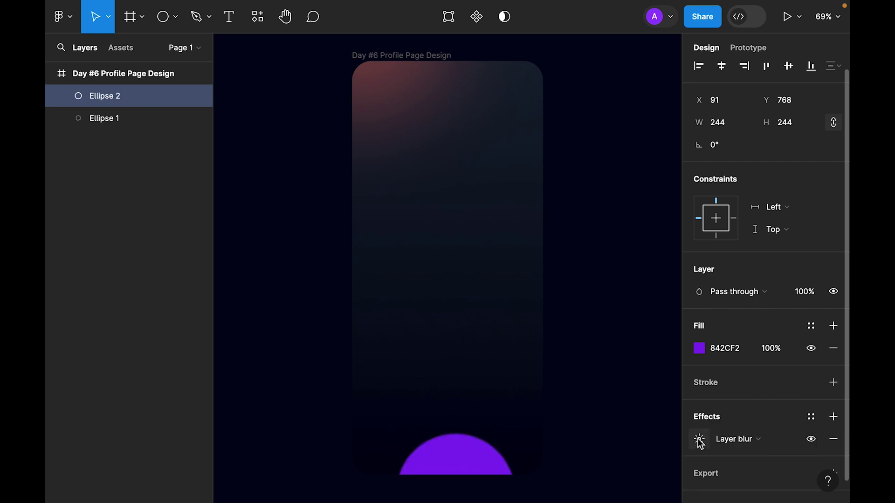
pyautogui.click(699, 439)
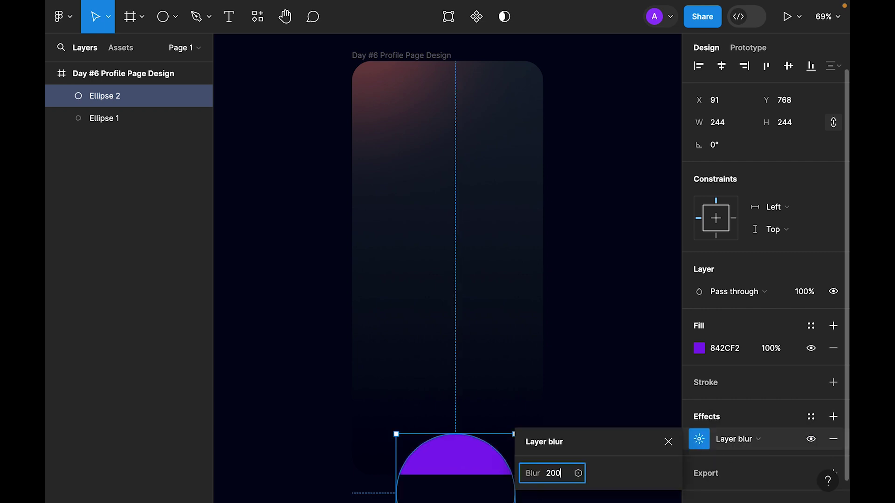
pyautogui.press('Return')
pyautogui.click(668, 442)
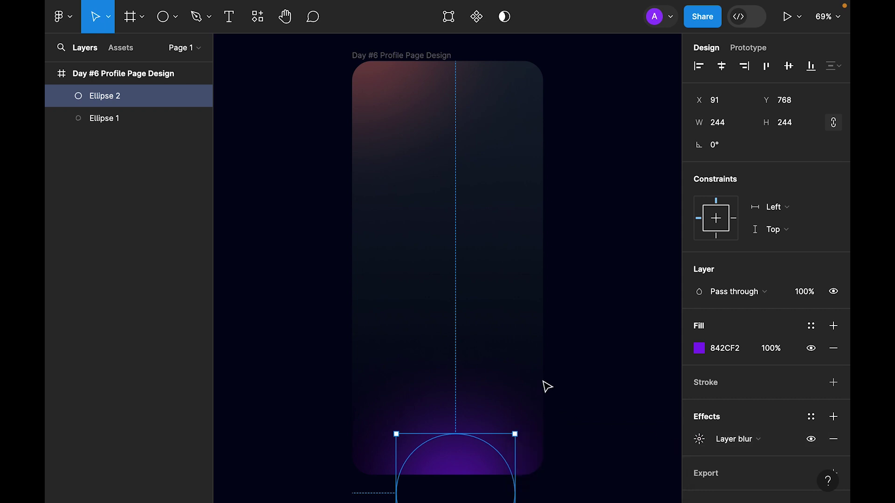
pyautogui.scroll(1, 555, 357)
pyautogui.scroll(-4, 543, 364)
# Stretch and flatten the circle into a wide, low ellipse along the bottom edge.
pyautogui.moveTo(514, 379); pyautogui.dragTo(564, 379)
pyautogui.moveTo(572, 320); pyautogui.dragTo(536, 334)
pyautogui.moveTo(455, 334); pyautogui.dragTo(449, 343)
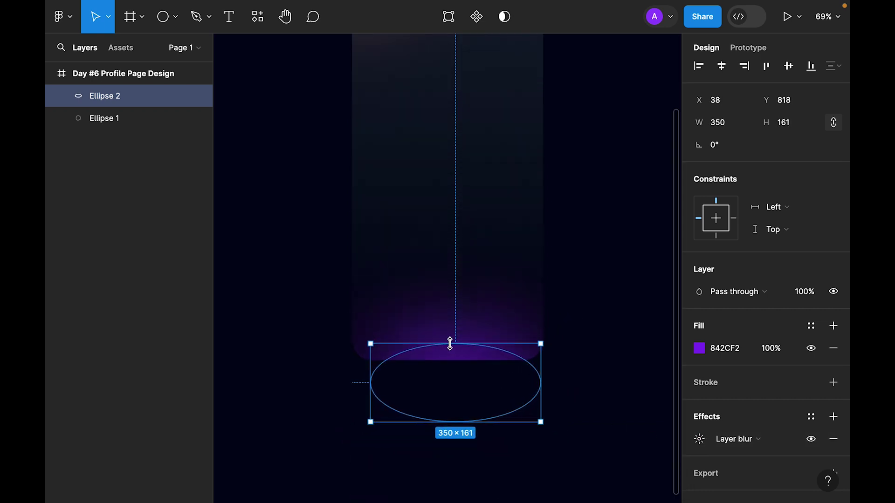
pyautogui.moveTo(456, 422); pyautogui.dragTo(458, 397)
pyautogui.moveTo(459, 366); pyautogui.dragTo(457, 356)
# Soften the purple glow's blur to 100.
pyautogui.click(699, 439)
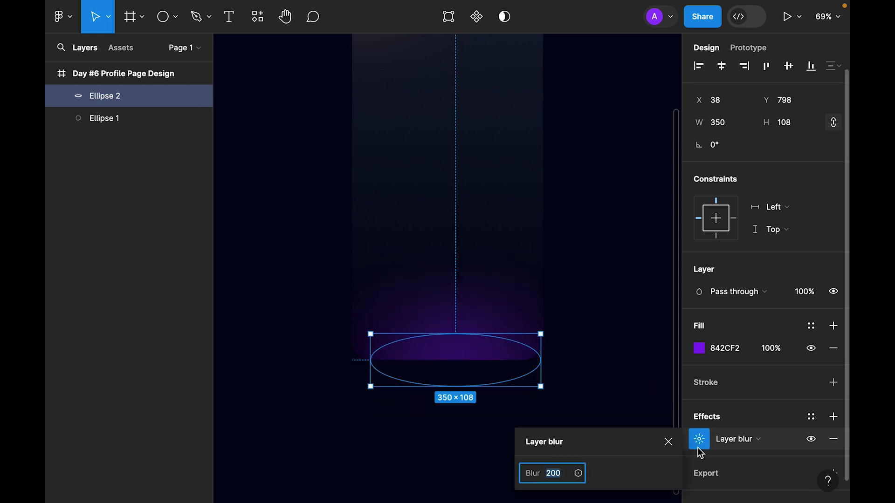
pyautogui.click(550, 473)
pyautogui.write('150')
pyautogui.press('Return')
pyautogui.click(558, 476)
pyautogui.write('100')
pyautogui.press('Return')
# Fine-tune the glow's width, make it 50% opaque, and zoom to fit.
pyautogui.moveTo(541, 361); pyautogui.dragTo(554, 364)
pyautogui.press('5')
pyautogui.press('Escape')
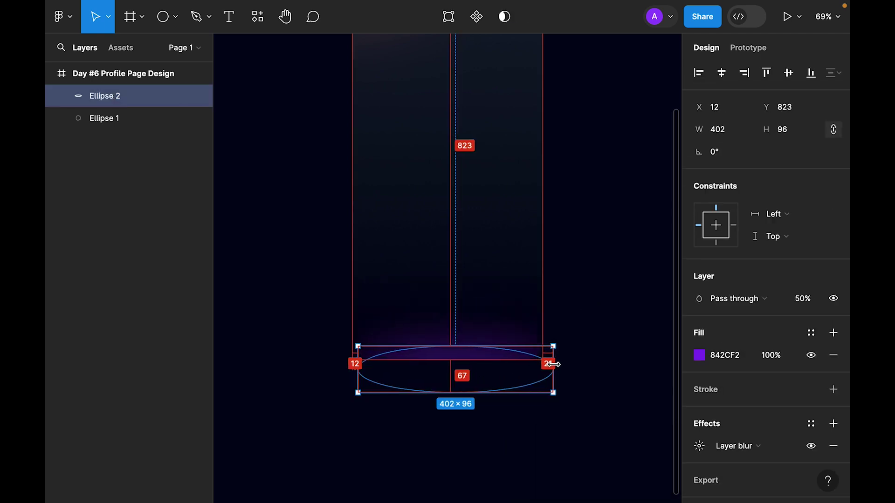
pyautogui.click(699, 446)
pyautogui.click(593, 268)
pyautogui.hotkey('shift', '1')
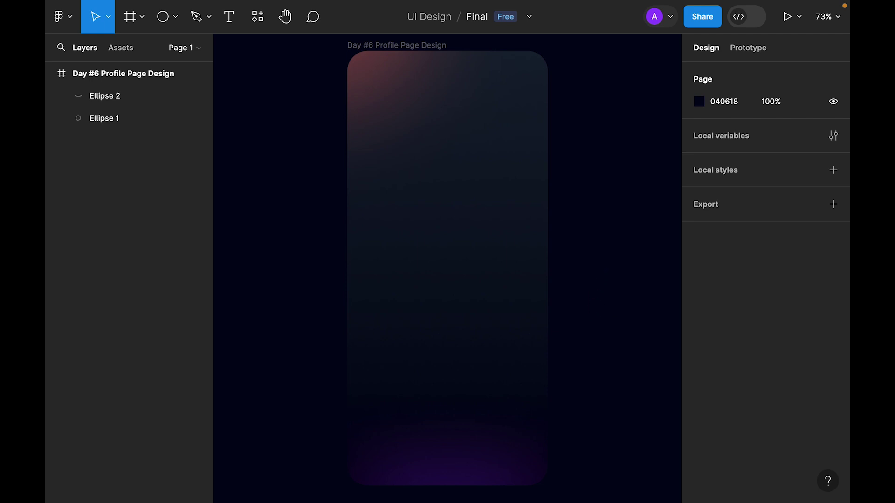
# Paste the Status Bar and Home Indicator into the frame and fit the status bar to 393.
pyautogui.click(400, 45)
pyautogui.hotkey('ctrl', 'v')
pyautogui.click(615, 117)
pyautogui.click(531, 70)
pyautogui.moveTo(573, 68); pyautogui.dragTo(549, 68)
pyautogui.scroll(-2, 609, 247)
# Align the home indicator to the frame's bottom centre at 393 px wide.
pyautogui.click(116, 102)
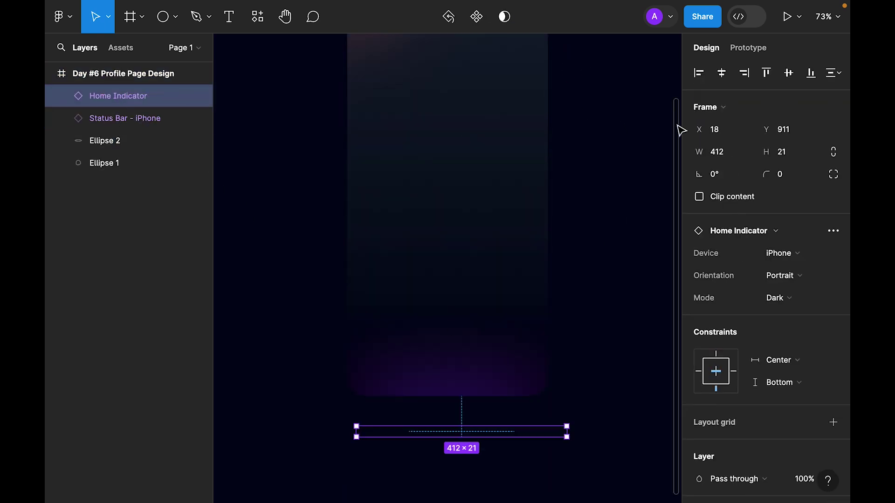
pyautogui.click(813, 74)
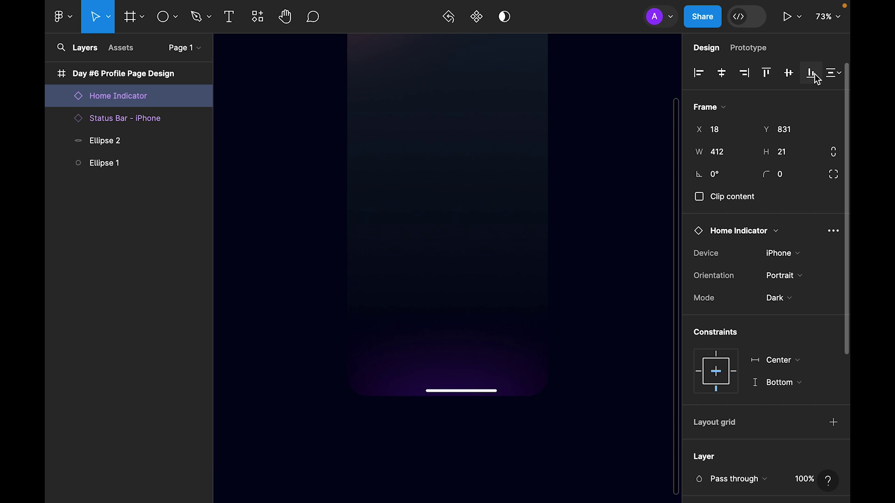
pyautogui.click(722, 72)
pyautogui.moveTo(554, 390); pyautogui.dragTo(544, 391)
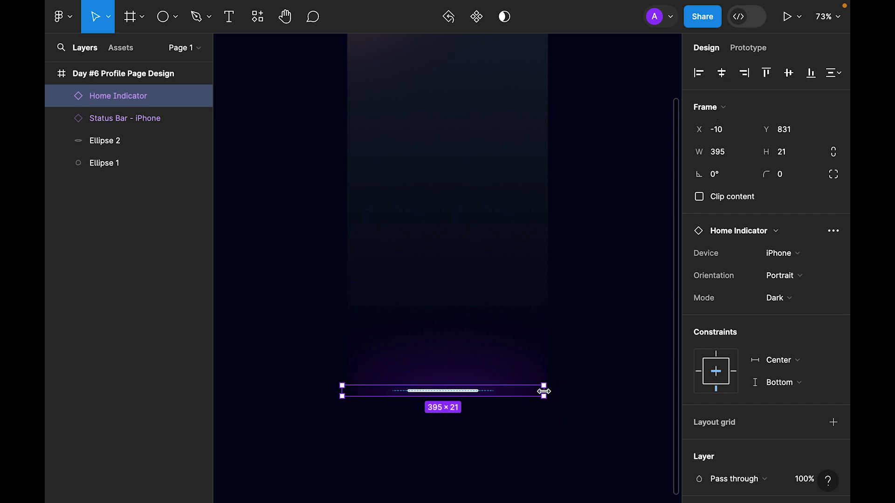
pyautogui.moveTo(341, 394); pyautogui.dragTo(347, 393)
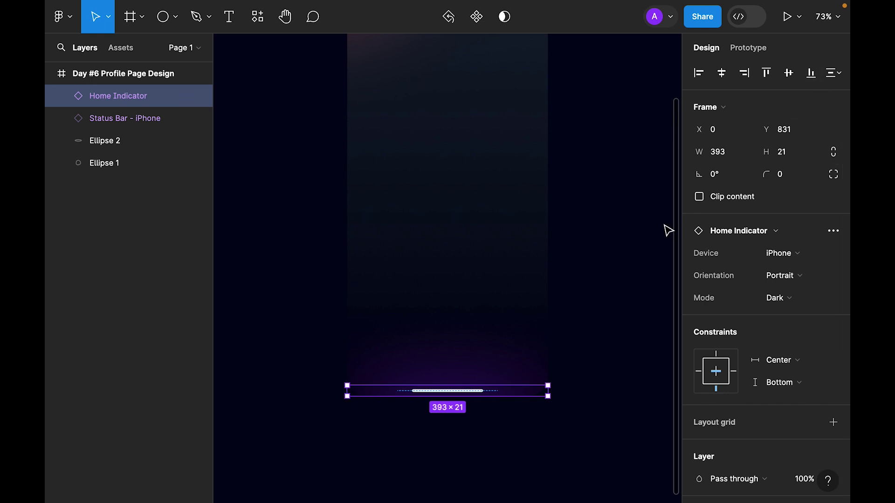
pyautogui.click(626, 218)
pyautogui.hotkey('shift', '2')
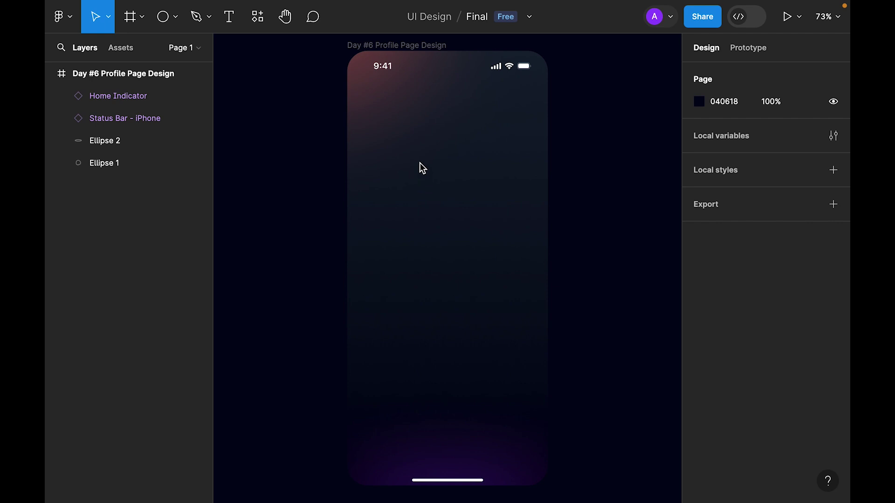
# Add a rectangle in the frame and make it a 200×200 square with locked proportions.
pyautogui.click(176, 17)
pyautogui.click(168, 54)
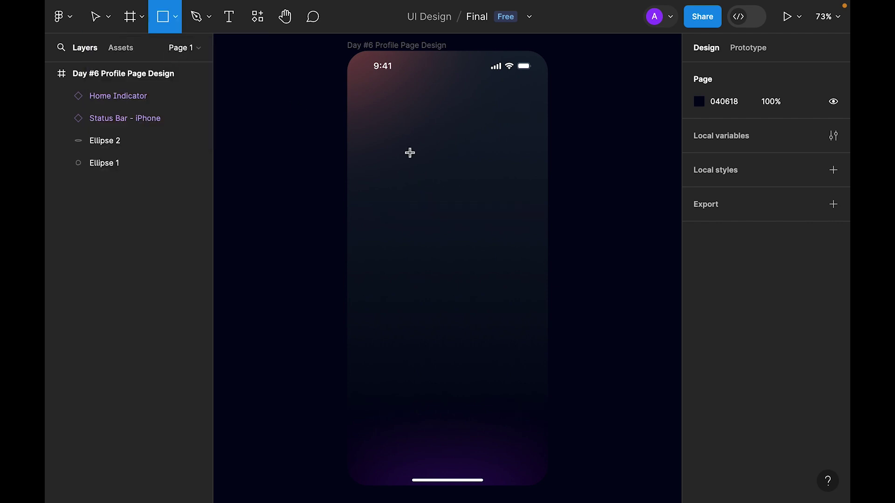
pyautogui.click(446, 140)
pyautogui.moveTo(451, 147); pyautogui.dragTo(454, 140)
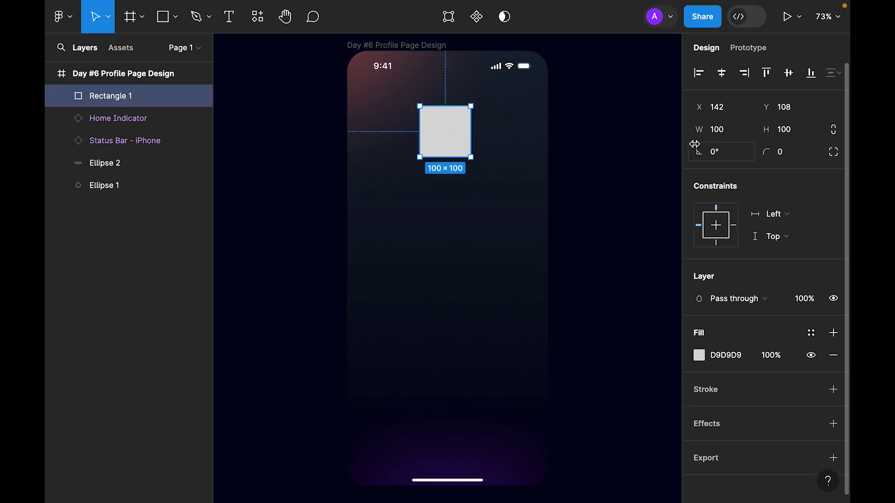
pyautogui.click(834, 132)
pyautogui.click(791, 135)
pyautogui.write('2')
pyautogui.press('Return')
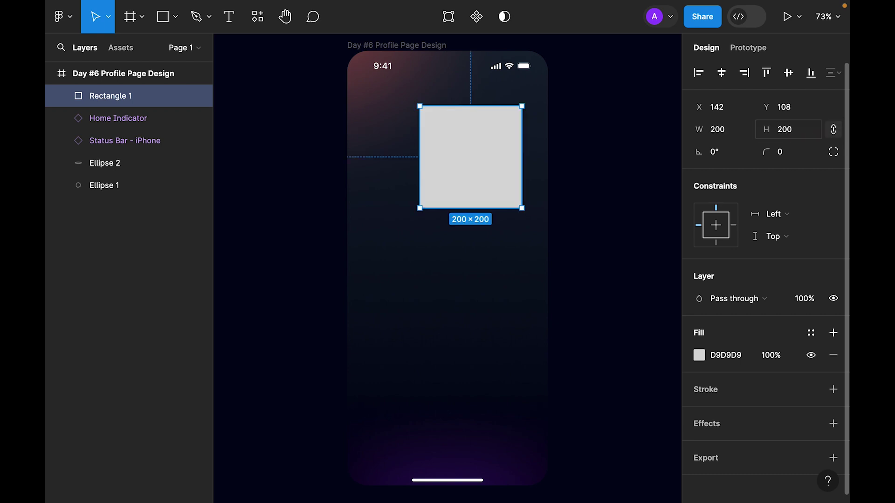
# Centre the square horizontally and give it a 32 px corner radius.
pyautogui.click(722, 74)
pyautogui.click(790, 150)
pyautogui.hotkey('shift', 'Up')
pyautogui.hotkey('shift', 'Up')
pyautogui.hotkey('shift', 'Up')
pyautogui.hotkey('shift', 'Up')
pyautogui.press('Down')
pyautogui.press('Down')
pyautogui.press('Down')
pyautogui.press('Down')
pyautogui.press('Down')
pyautogui.press('Down')
pyautogui.press('Down')
pyautogui.press('Down')
pyautogui.press('Return')
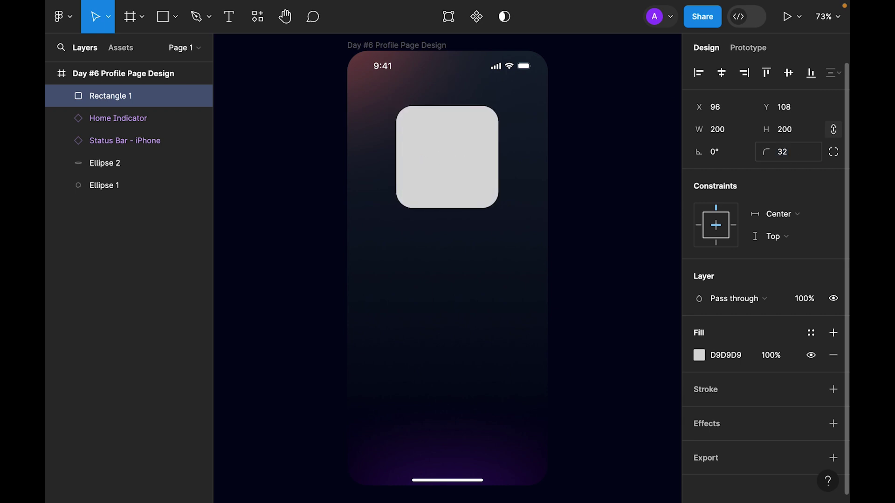
pyautogui.click(833, 152)
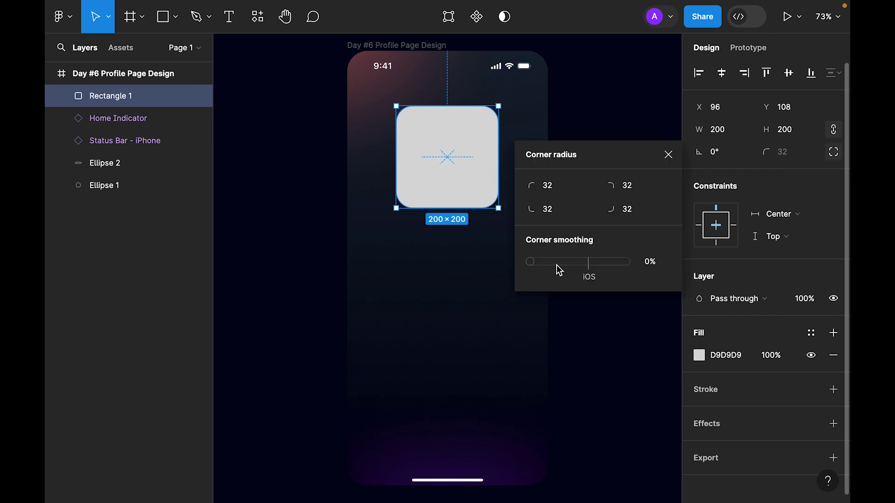
pyautogui.click(669, 155)
# Move the rounded square up about 20 px to Y 90.
pyautogui.click(474, 153)
pyautogui.moveTo(453, 173); pyautogui.dragTo(453, 164)
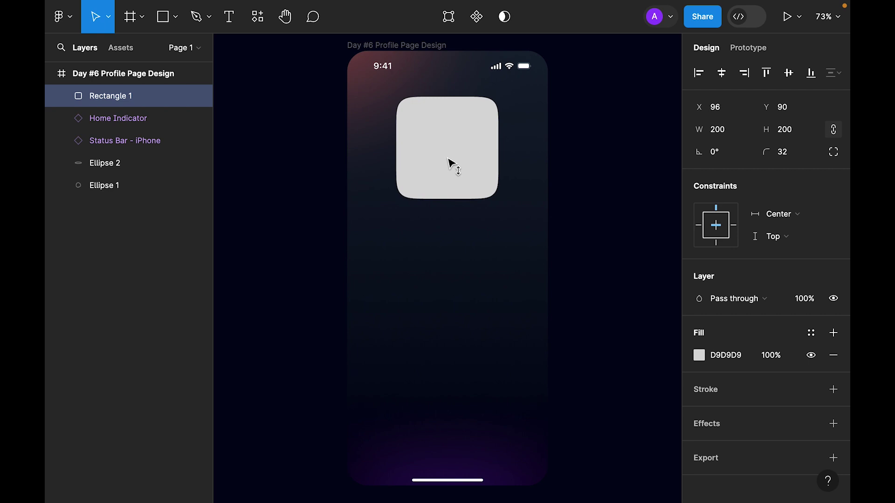
pyautogui.click(576, 308)
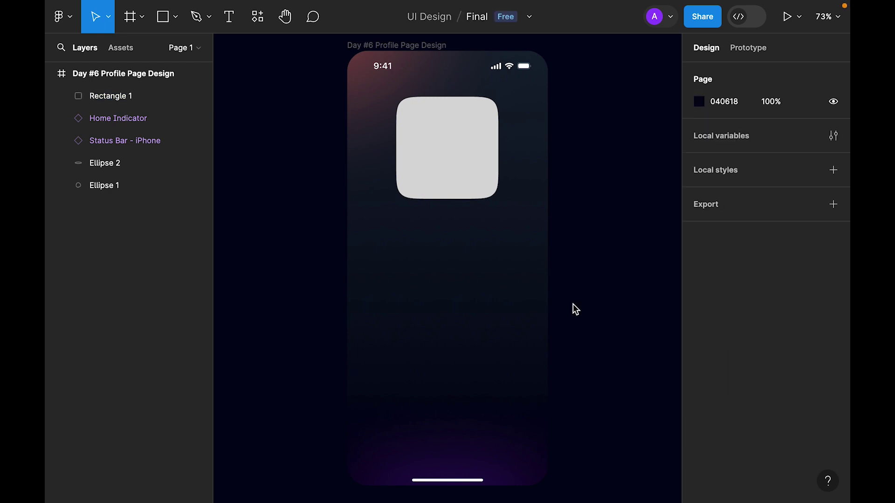
pyautogui.click(454, 147)
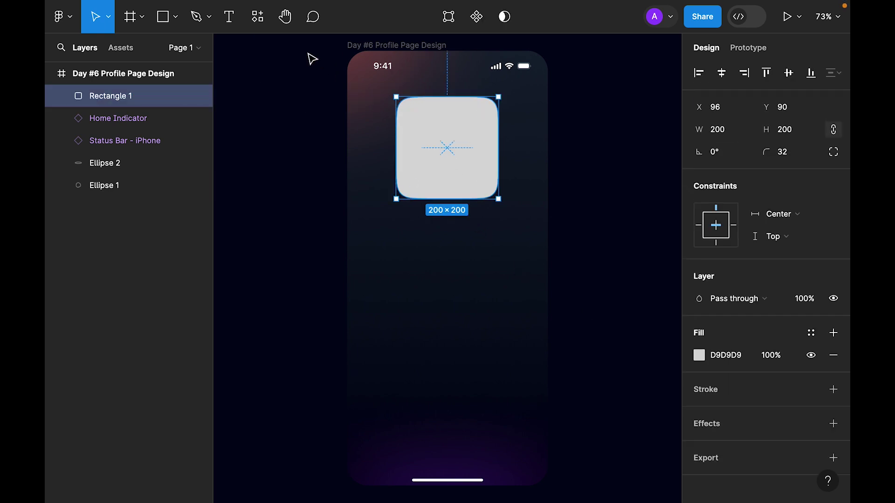
pyautogui.click(248, 19)
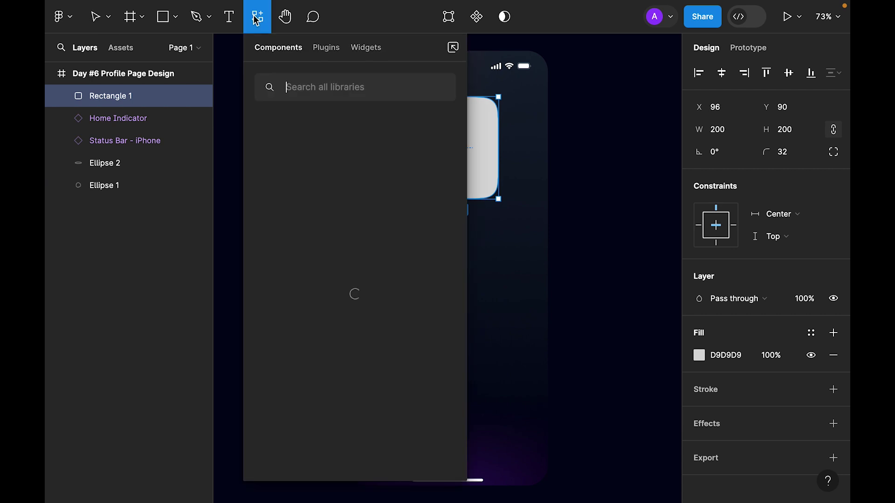
# Launch the Pexels plugin and search for 'face' photos.
pyautogui.click(335, 48)
pyautogui.click(291, 207)
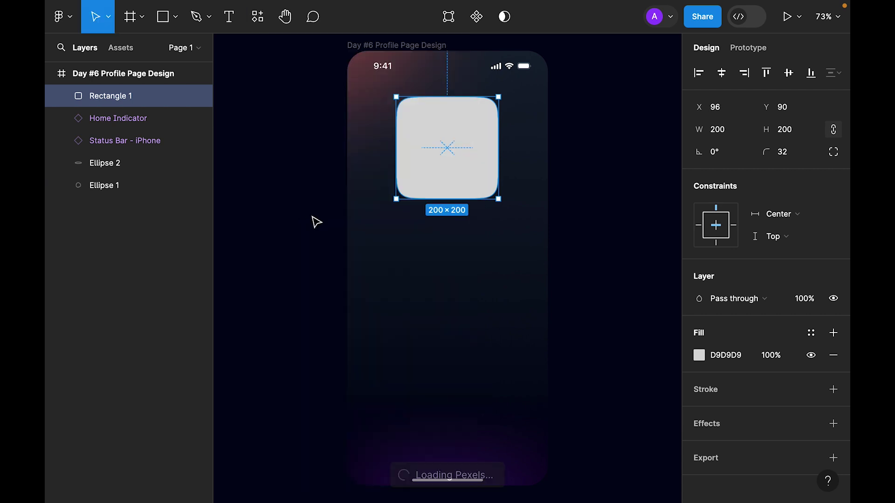
pyautogui.write('face')
pyautogui.press('Return')
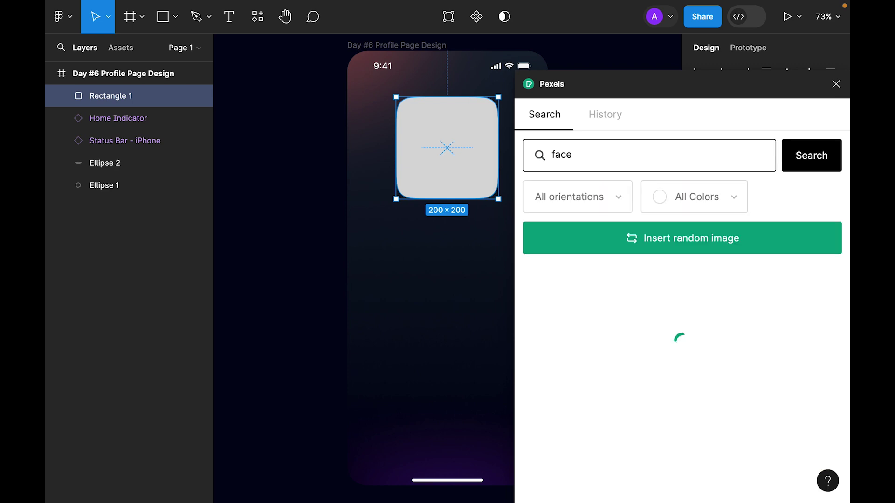
# Fill the square with the sunglasses portrait and close the Pexels plugin.
pyautogui.moveTo(665, 95); pyautogui.dragTo(651, 38)
pyautogui.scroll(-2, 657, 317)
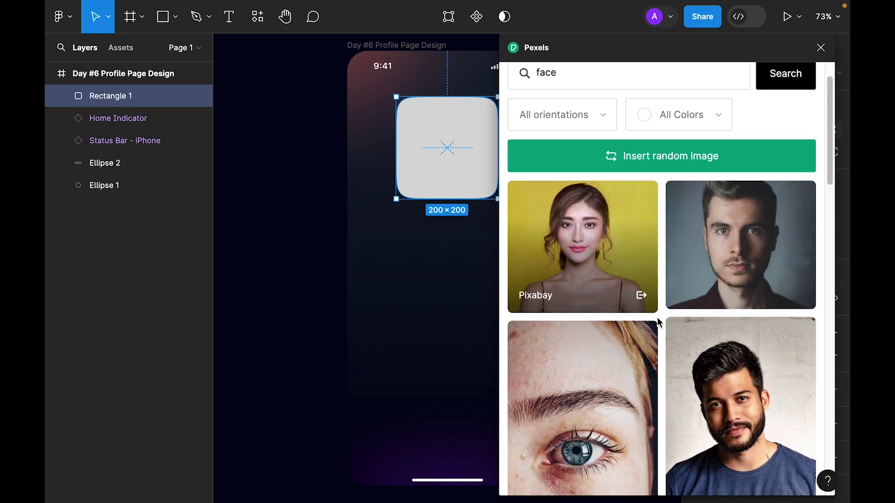
pyautogui.scroll(-15, 657, 318)
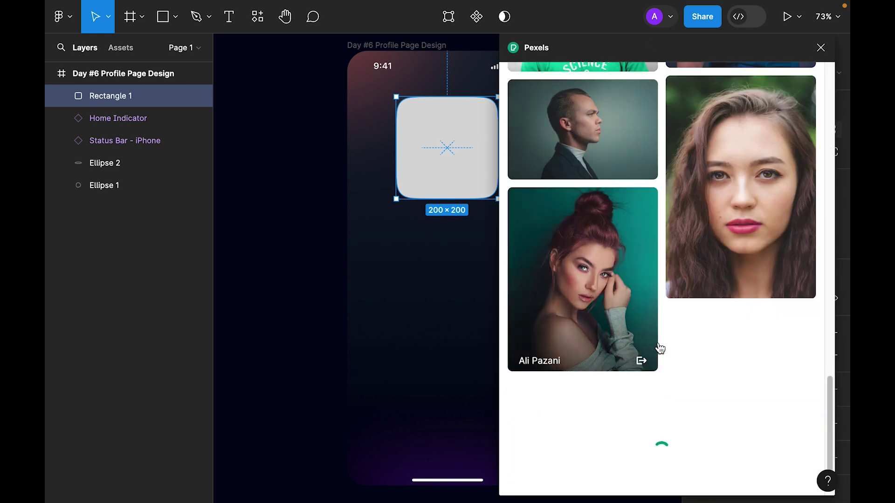
pyautogui.scroll(-1, 660, 349)
pyautogui.scroll(-6, 698, 373)
pyautogui.scroll(-12, 690, 397)
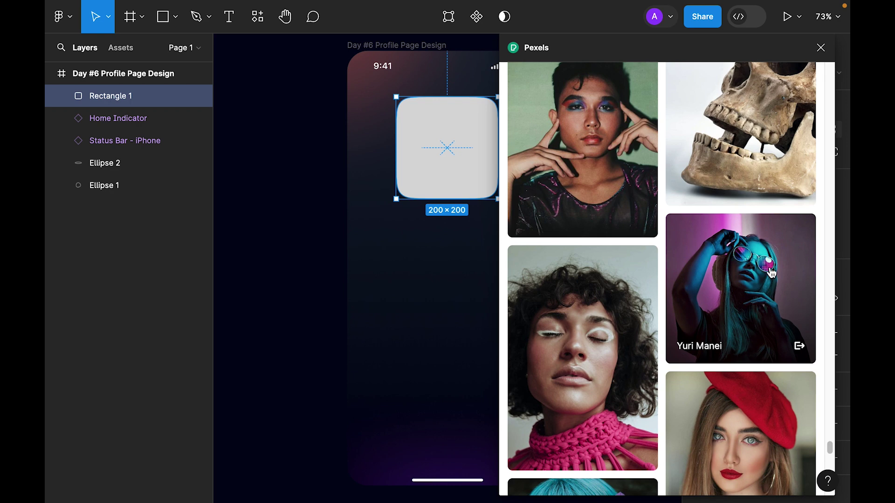
pyautogui.click(754, 275)
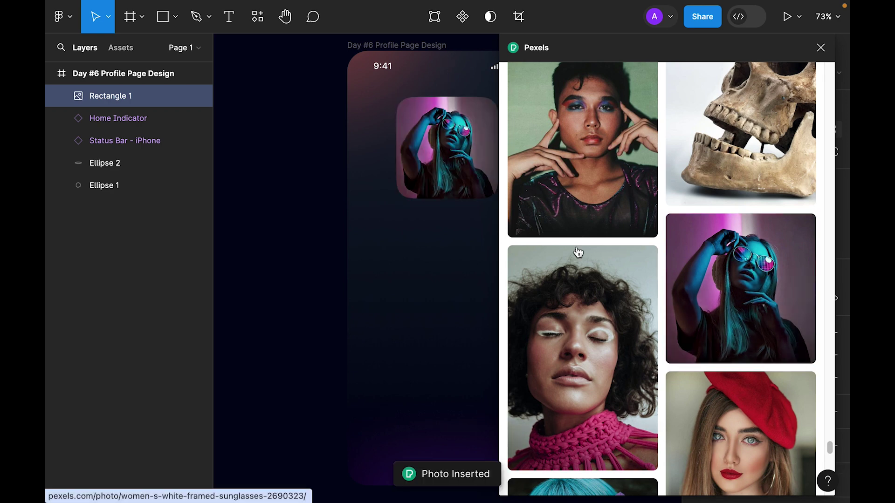
pyautogui.scroll(-3, 578, 252)
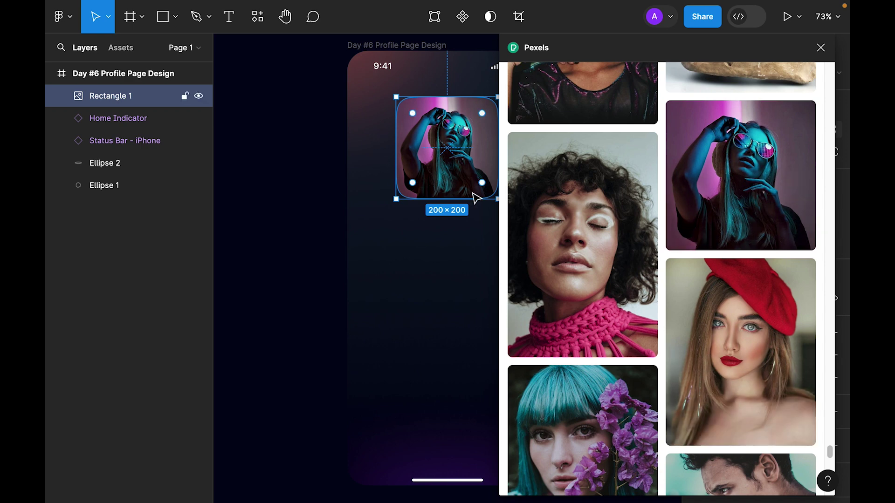
pyautogui.click(821, 48)
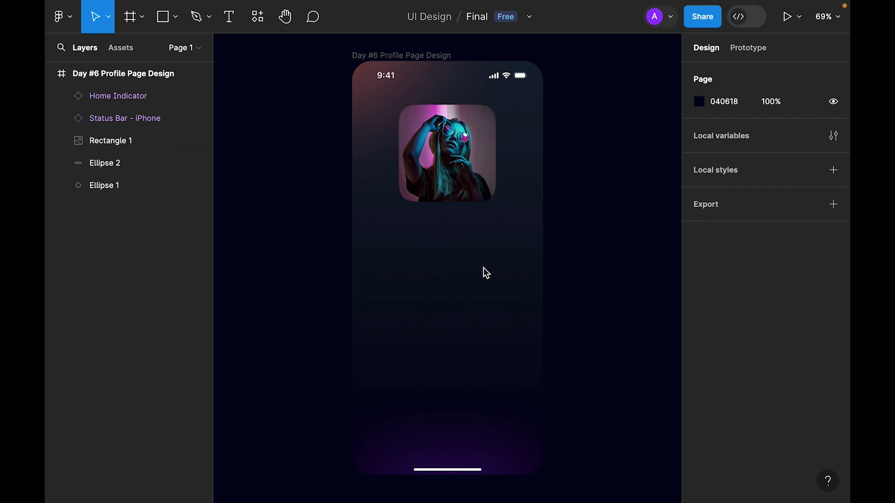
# Draw a 353-wide card centred under the avatar and bring the photo in front of it.
pyautogui.click(164, 18)
pyautogui.moveTo(362, 154); pyautogui.dragTo(506, 330)
pyautogui.moveTo(445, 238); pyautogui.dragTo(444, 230)
pyautogui.click(730, 134)
pyautogui.write('393')
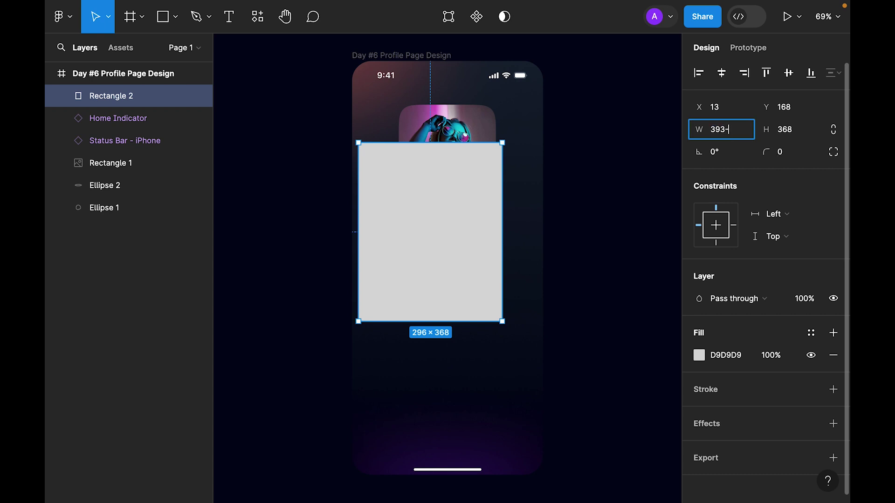
pyautogui.press('Return')
pyautogui.hotkey('alt', 'h')
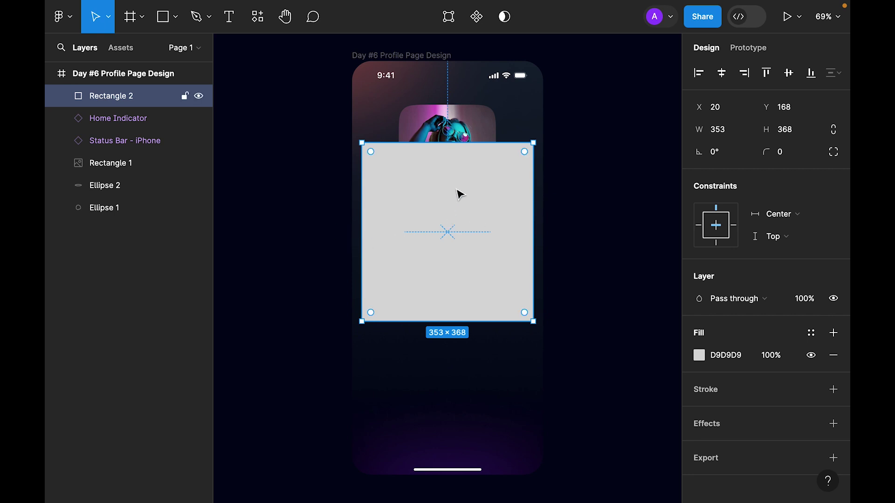
pyautogui.rightClick(452, 124)
pyautogui.click(527, 199)
# Round the card's corners to 32 and move it down to Y 190.
pyautogui.click(469, 274)
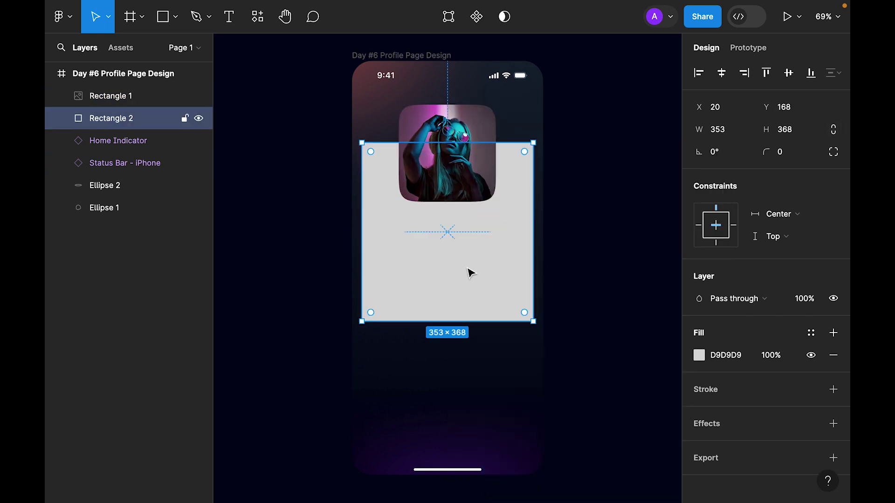
pyautogui.click(785, 158)
pyautogui.write('16')
pyautogui.press('Return')
pyautogui.write('32')
pyautogui.press('Return')
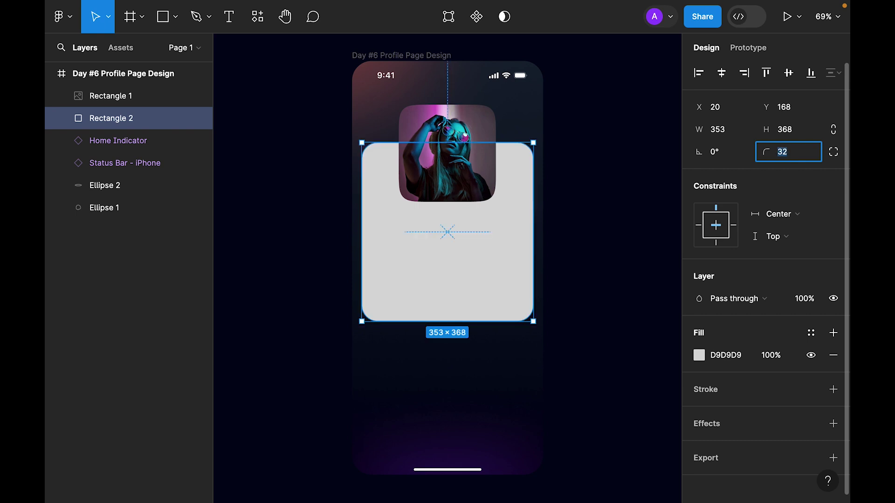
pyautogui.moveTo(463, 270); pyautogui.dragTo(463, 281)
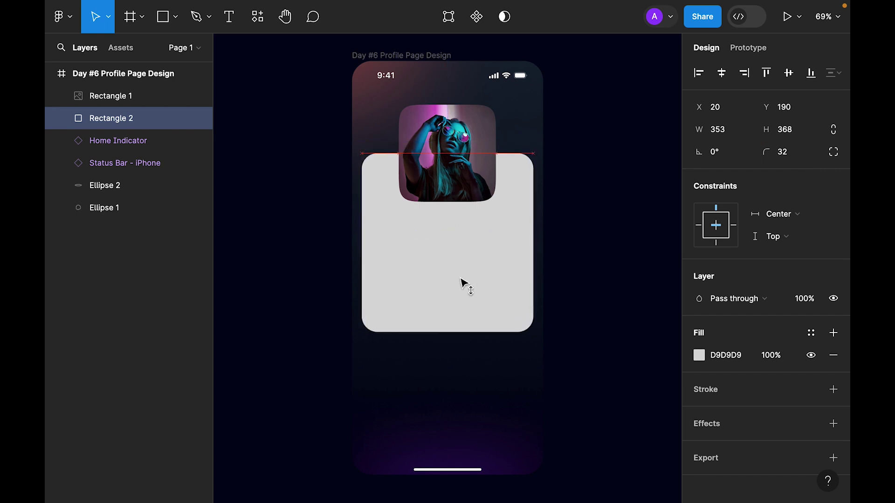
# Duplicate the photo, then make the original a centred 216×216 square with no image fill.
pyautogui.click(466, 182)
pyautogui.moveTo(460, 172); pyautogui.dragTo(459, 291)
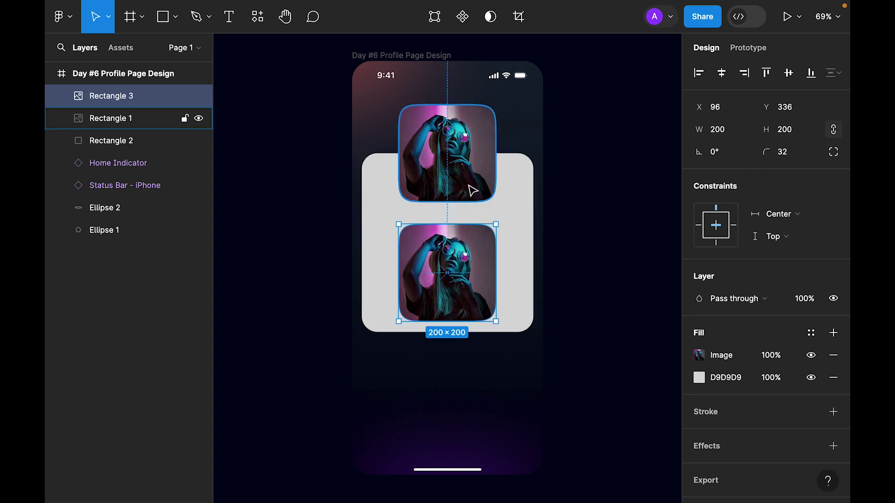
pyautogui.click(469, 158)
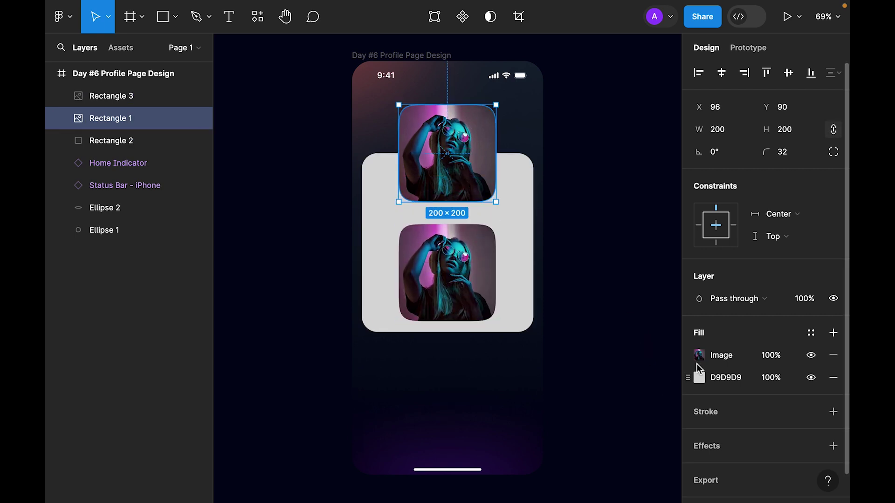
pyautogui.click(834, 355)
pyautogui.click(807, 129)
pyautogui.write('216')
pyautogui.press('Return')
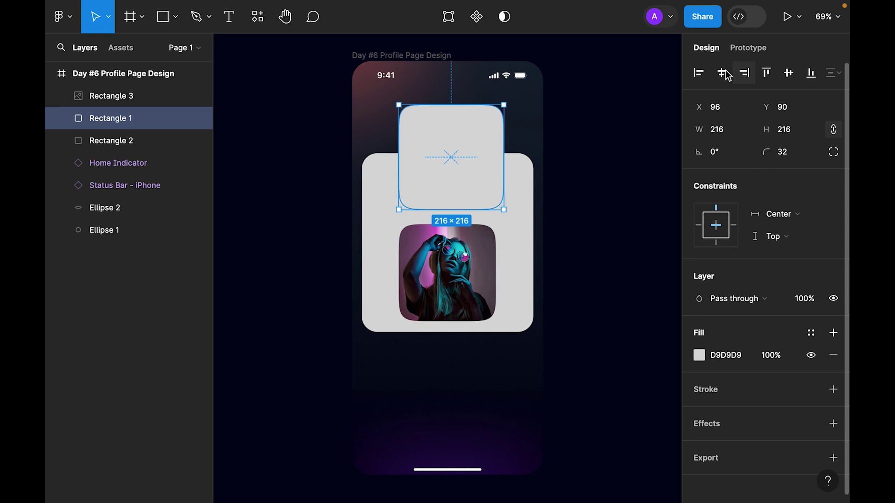
pyautogui.moveTo(456, 176); pyautogui.dragTo(451, 172)
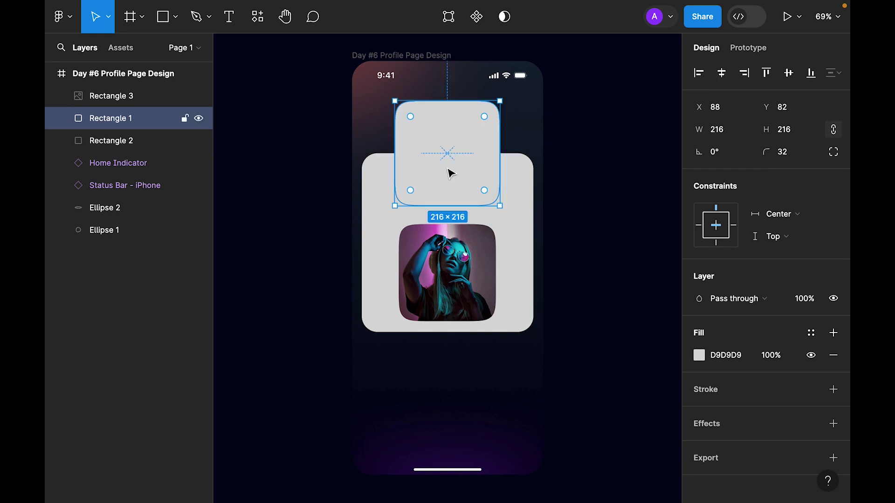
# Subtract the square from the card and move the photo copy up into the notch.
pyautogui.keyDown('shift'); pyautogui.click(520, 180); pyautogui.keyUp('shift')
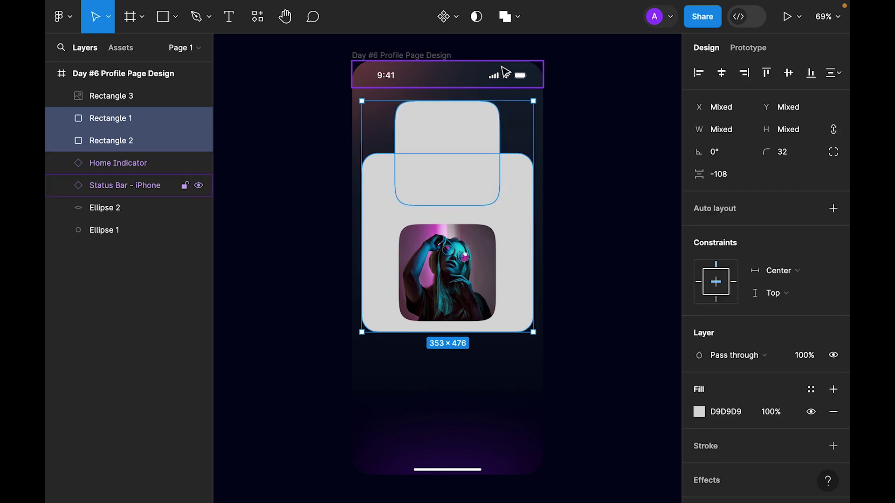
pyautogui.click(515, 17)
pyautogui.click(499, 76)
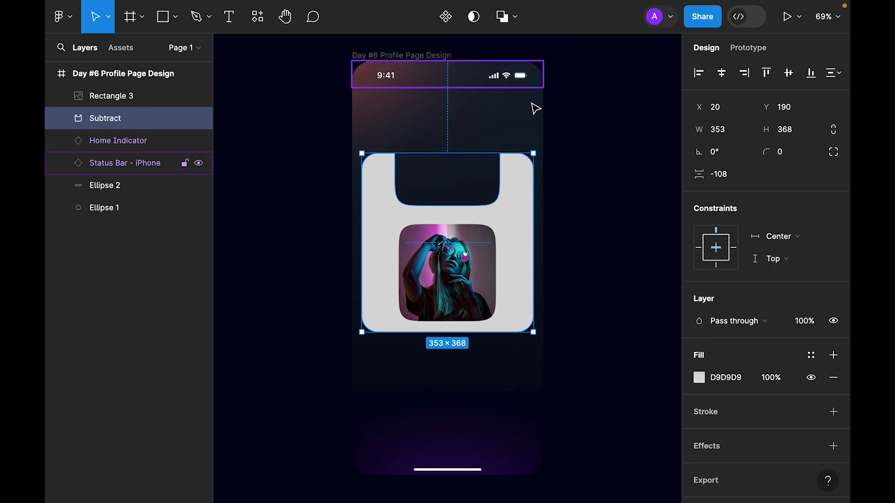
pyautogui.moveTo(448, 275); pyautogui.dragTo(448, 171)
# Flatten the notched card and round all its points to a radius of 8.
pyautogui.click(502, 277)
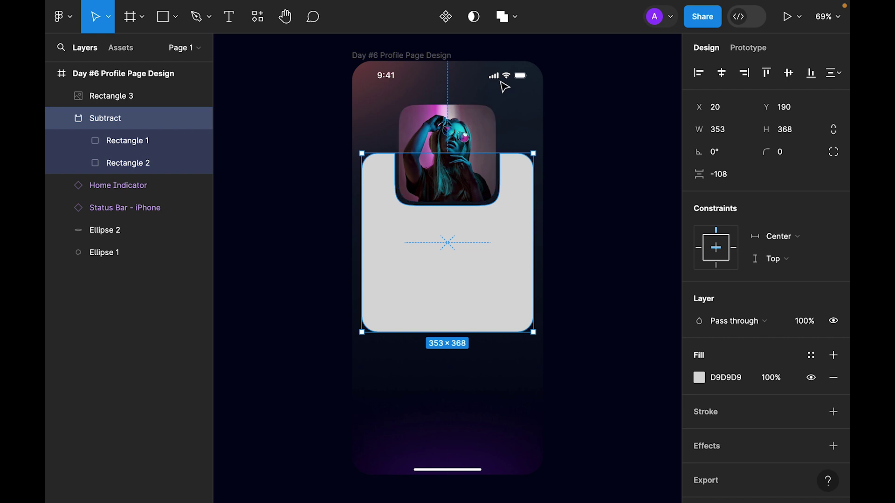
pyautogui.click(515, 17)
pyautogui.click(510, 129)
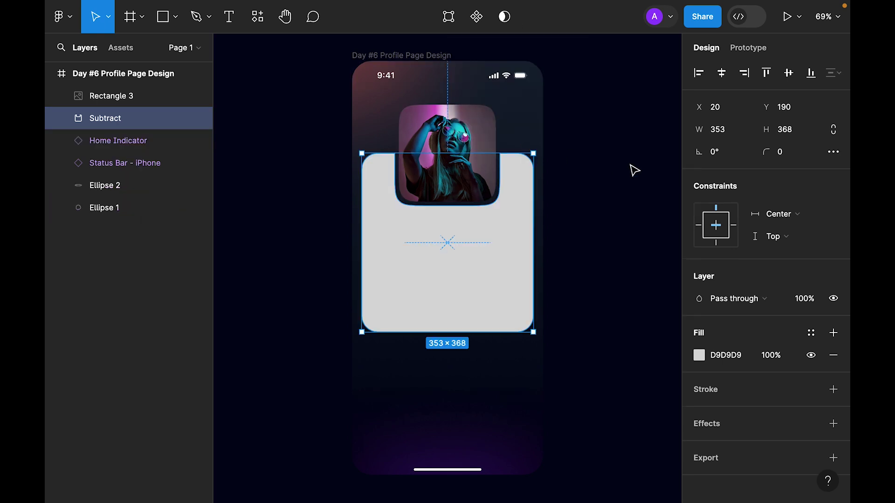
pyautogui.doubleClick(515, 259)
pyautogui.hotkey('ctrl', 'a')
pyautogui.click(735, 180)
pyautogui.write('8')
pyautogui.press('Return')
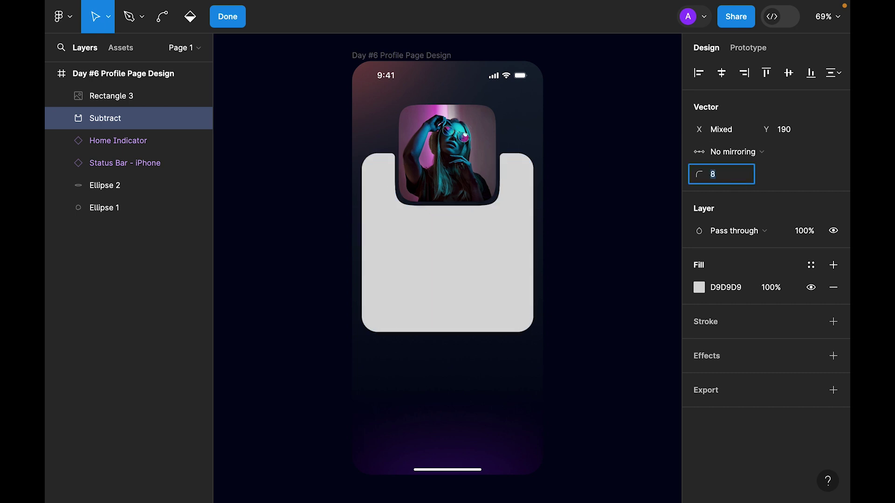
pyautogui.press('Escape')
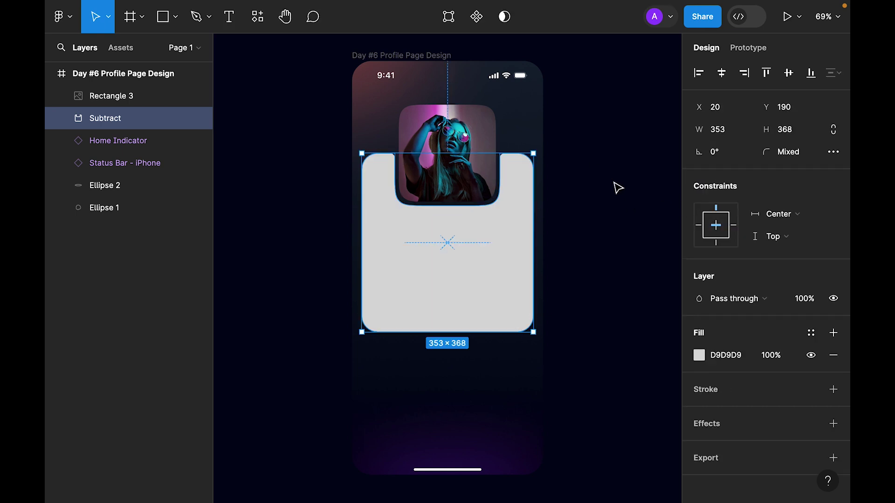
pyautogui.scroll(-1, 729, 269)
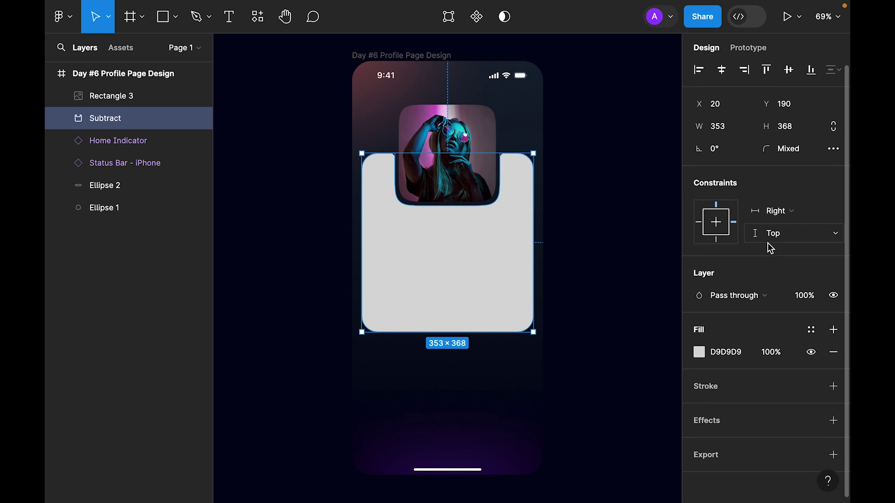
# Fill the card with a linear gradient from 2F3D59 to fully opaque 0F1326.
pyautogui.click(699, 349)
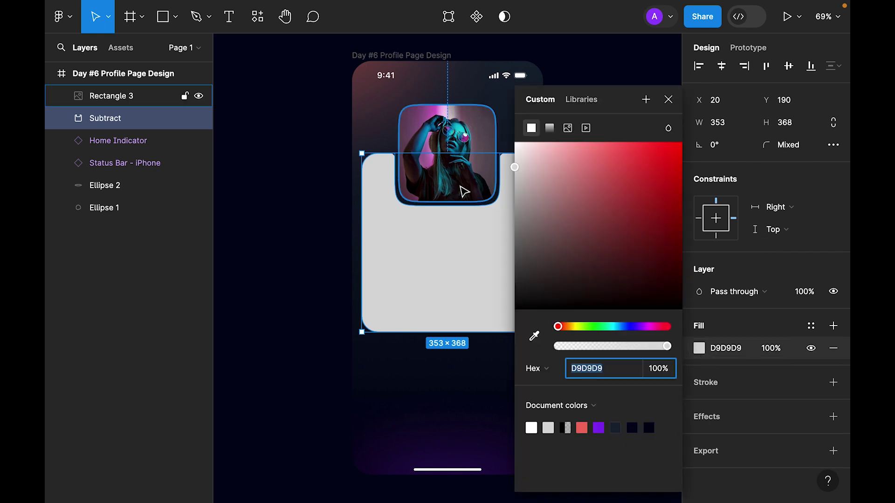
pyautogui.click(550, 128)
pyautogui.click(531, 140)
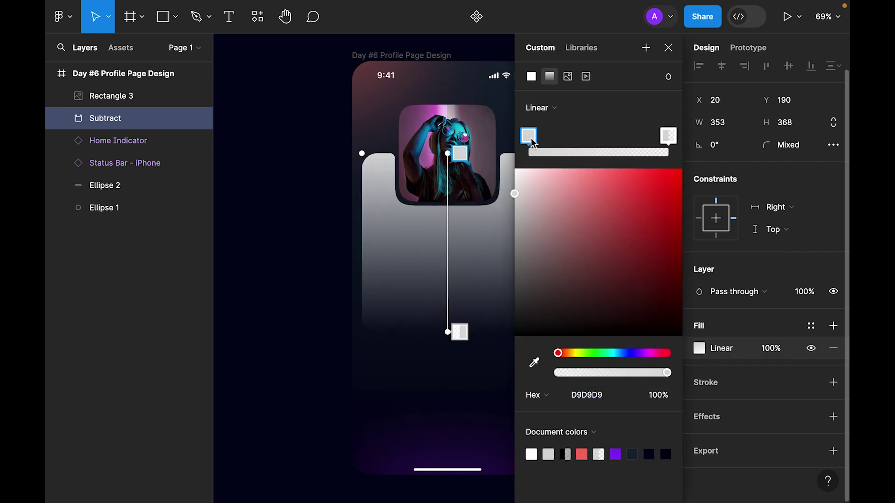
pyautogui.click(603, 395)
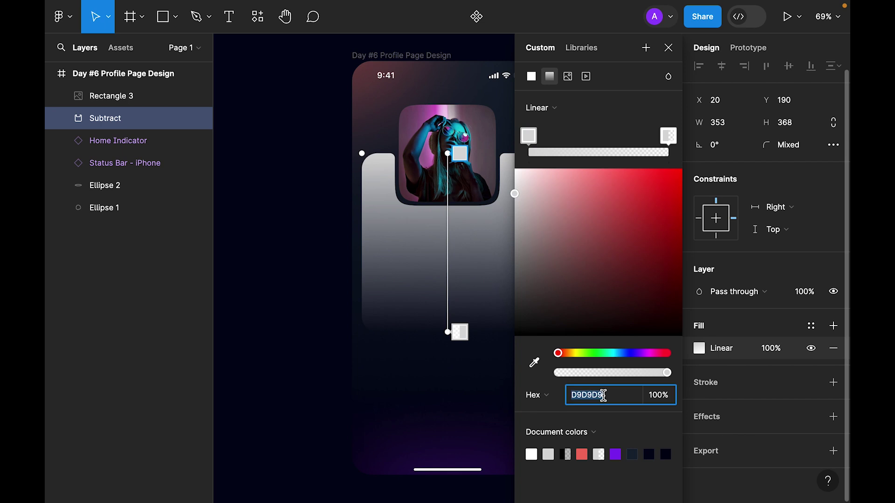
pyautogui.write('2f3d59')
pyautogui.click(669, 136)
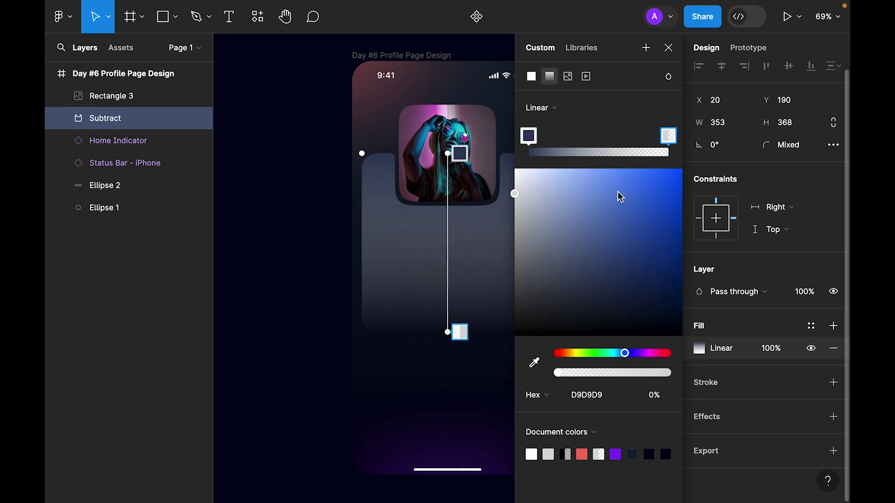
pyautogui.moveTo(557, 373); pyautogui.dragTo(766, 370)
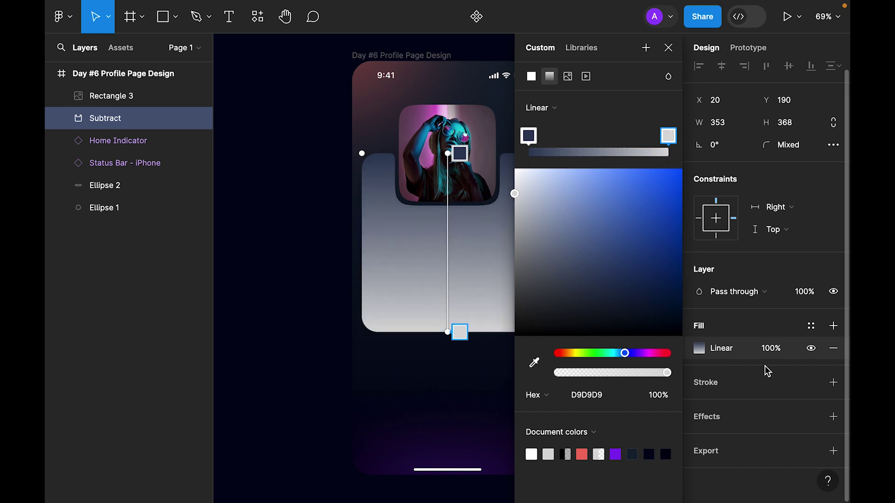
pyautogui.click(587, 396)
pyautogui.write('0f1326')
pyautogui.press('Return')
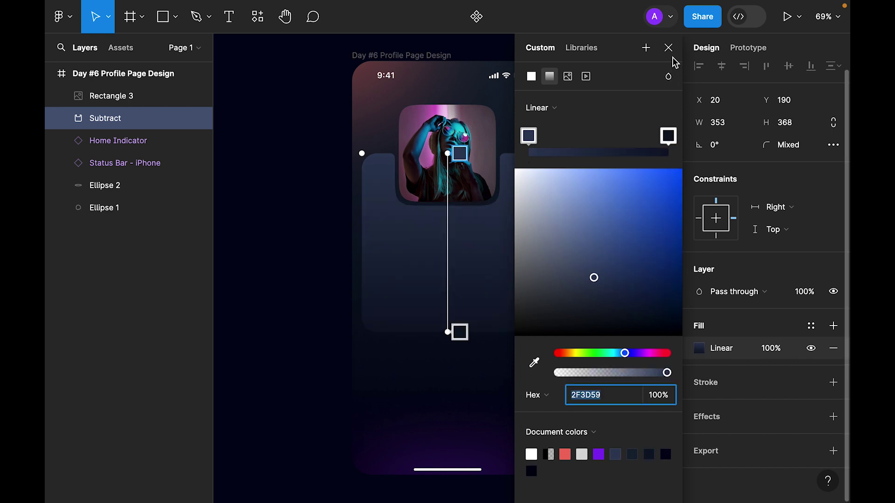
pyautogui.click(669, 48)
pyautogui.click(626, 274)
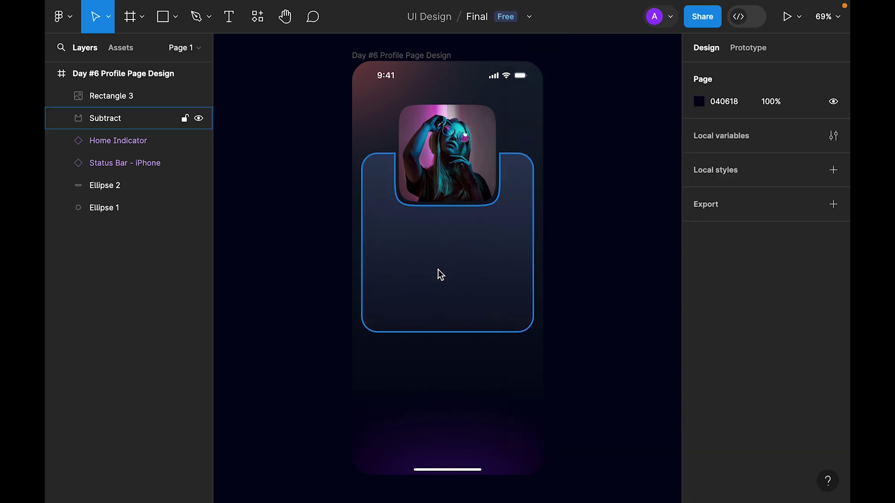
# Add a text layer with the user's name under the photo.
pyautogui.press('t')
pyautogui.click(440, 229)
pyautogui.press('Escape')
pyautogui.scroll(-3, 741, 324)
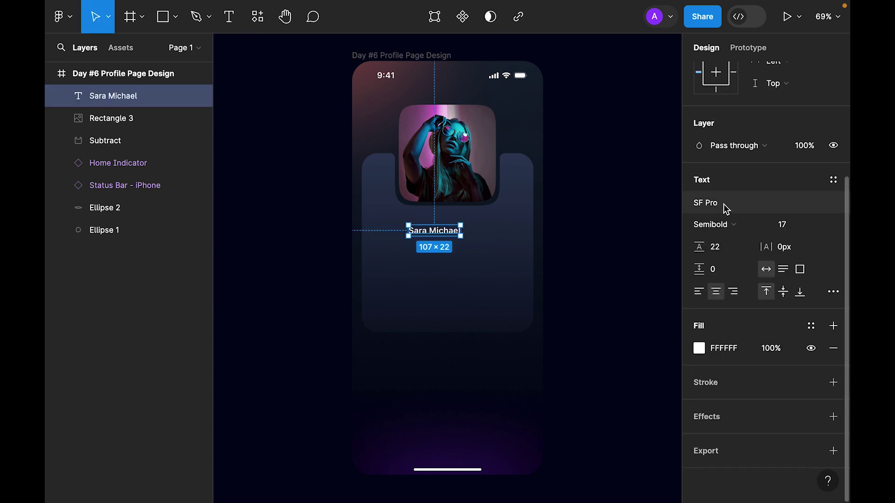
# Style the name in Poppins Medium at size 24.
pyautogui.click(725, 207)
pyautogui.write('pop')
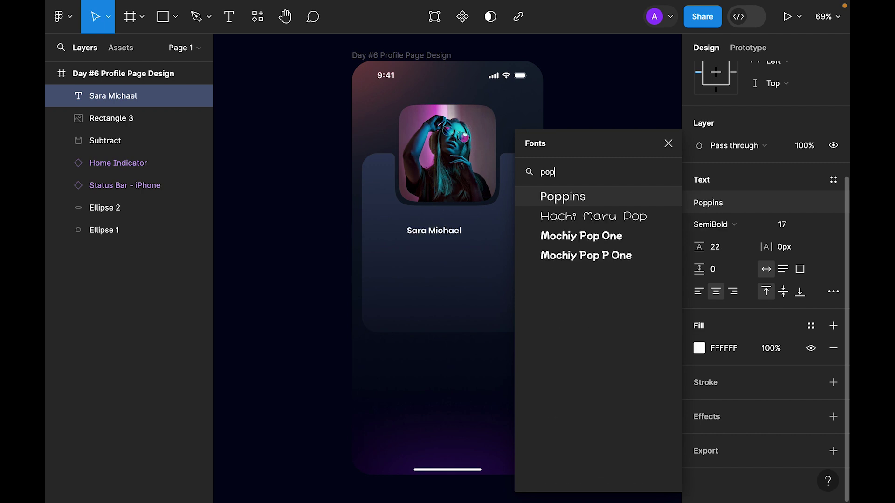
pyautogui.press('Return')
pyautogui.click(736, 232)
pyautogui.click(737, 225)
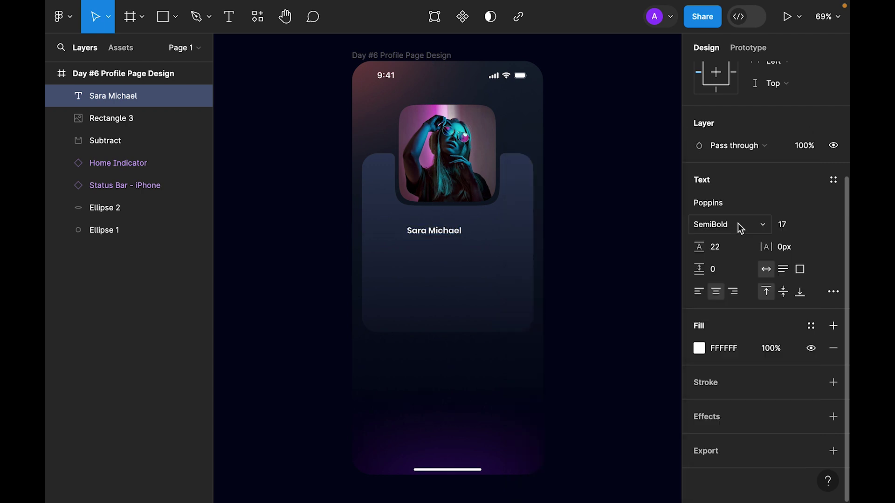
pyautogui.click(739, 225)
pyautogui.click(741, 207)
pyautogui.click(819, 226)
pyautogui.click(810, 388)
# Centre the name horizontally, centre-align its text and nudge it up toward the photo.
pyautogui.scroll(3, 737, 174)
pyautogui.click(722, 78)
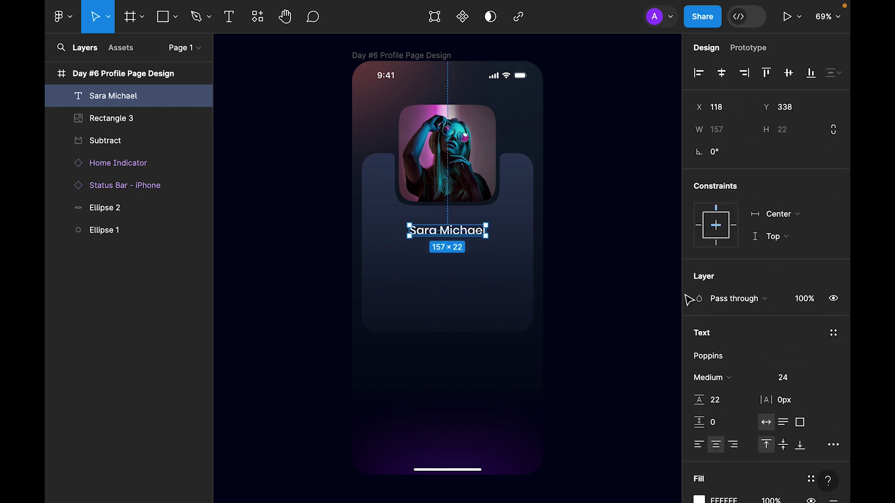
pyautogui.click(715, 446)
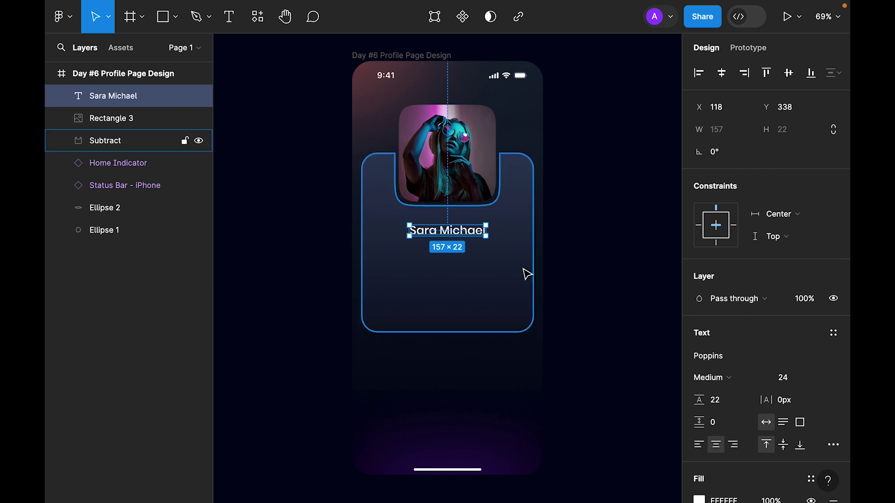
pyautogui.press('Up')
pyautogui.press('Up')
pyautogui.press('Up')
pyautogui.press('Up')
pyautogui.press('Up')
pyautogui.press('Up')
pyautogui.press('Up')
pyautogui.press('Up')
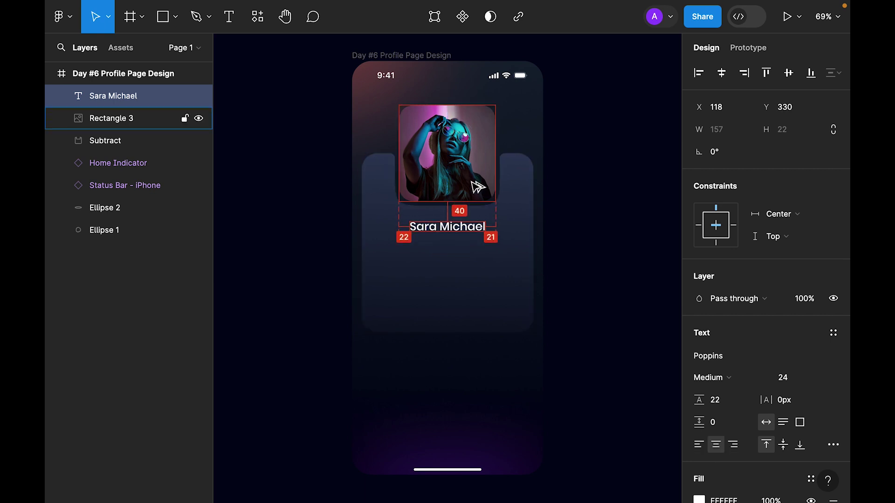
pyautogui.press('alt')
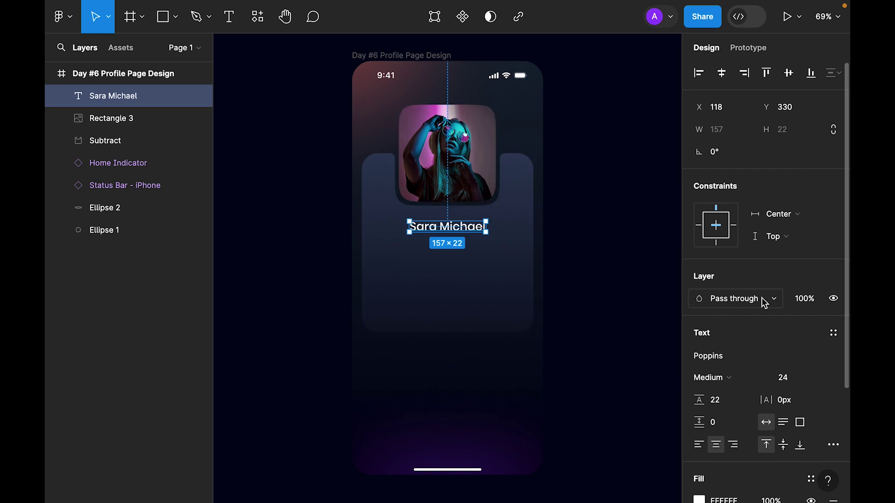
# Duplicate the name below it and make the copy Regular, size 14, 50% opacity.
pyautogui.scroll(-3, 764, 303)
pyautogui.moveTo(459, 227); pyautogui.dragTo(460, 247)
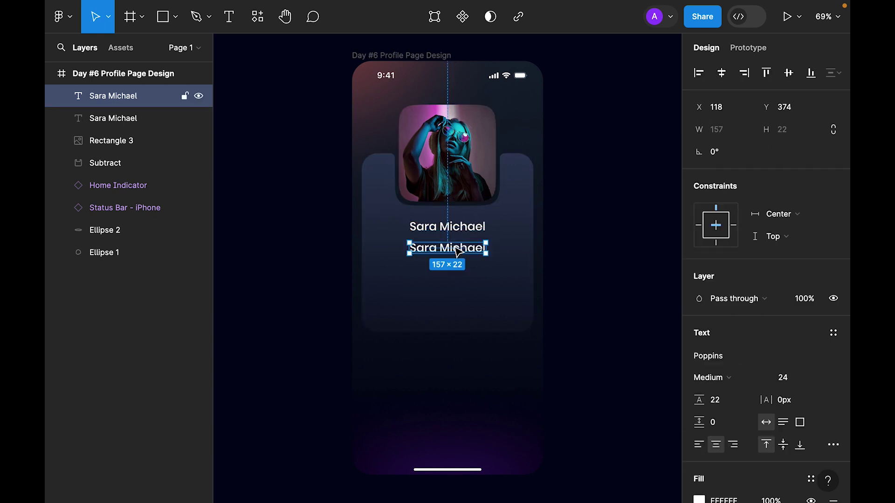
pyautogui.scroll(-1, 825, 361)
pyautogui.scroll(-3, 825, 361)
pyautogui.click(711, 224)
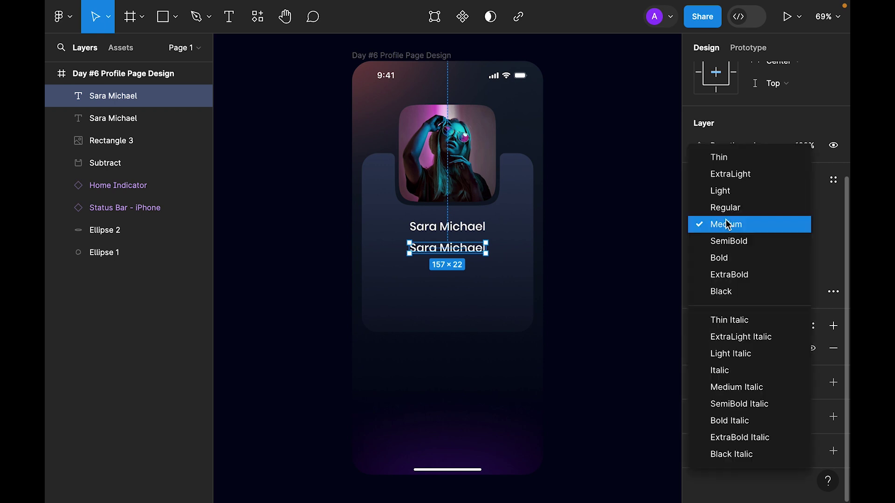
pyautogui.click(720, 205)
pyautogui.click(819, 225)
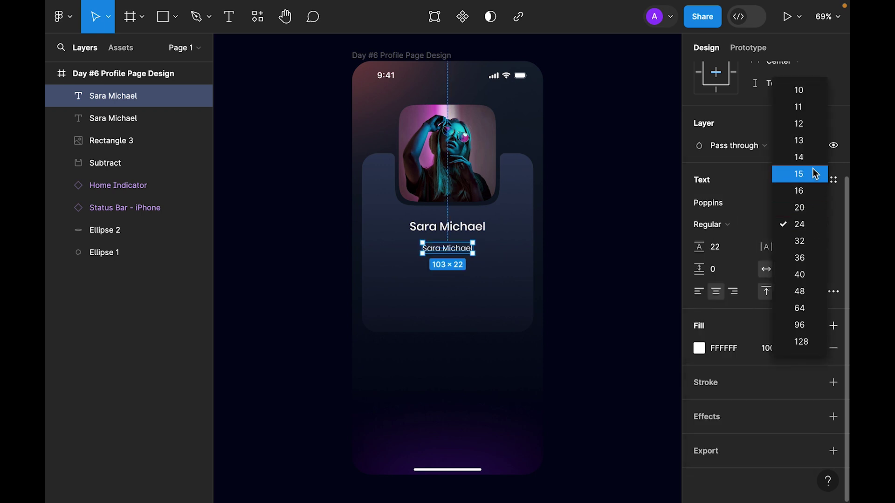
pyautogui.click(799, 157)
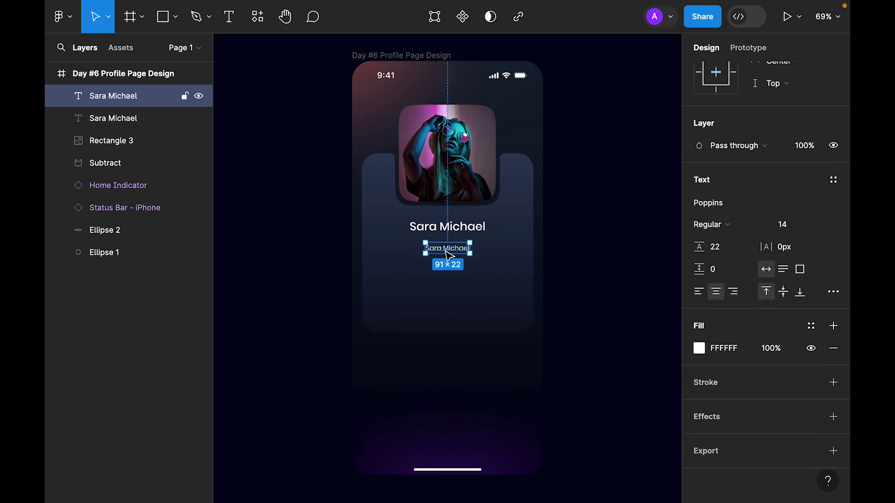
pyautogui.press('5')
# Retype the copied text as the user's e-mail address and select both text lines.
pyautogui.hotkey('shift', '2')
pyautogui.press('Return')
pyautogui.press('Escape')
pyautogui.hotkey('shift', '0')
pyautogui.keyDown('shift'); pyautogui.click(470, 245); pyautogui.keyUp('shift')
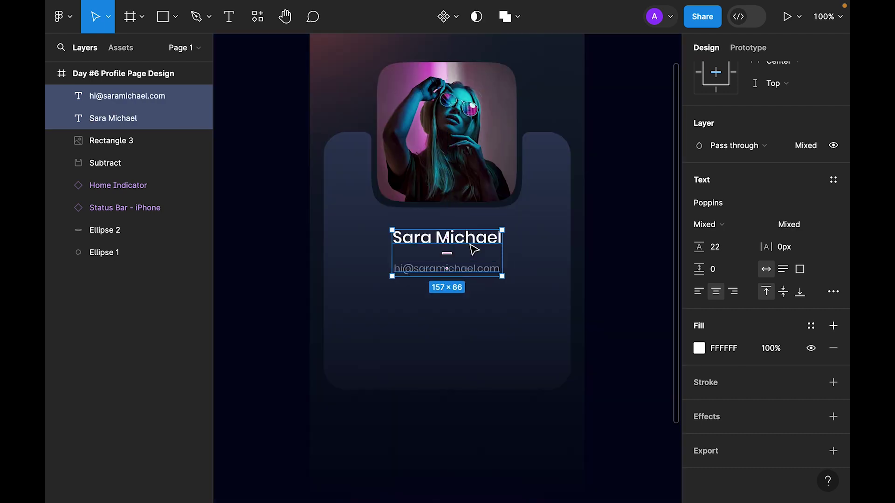
# Wrap the name and e-mail in an auto layout with an 8 px gap.
pyautogui.rightClick(474, 250)
pyautogui.click(518, 342)
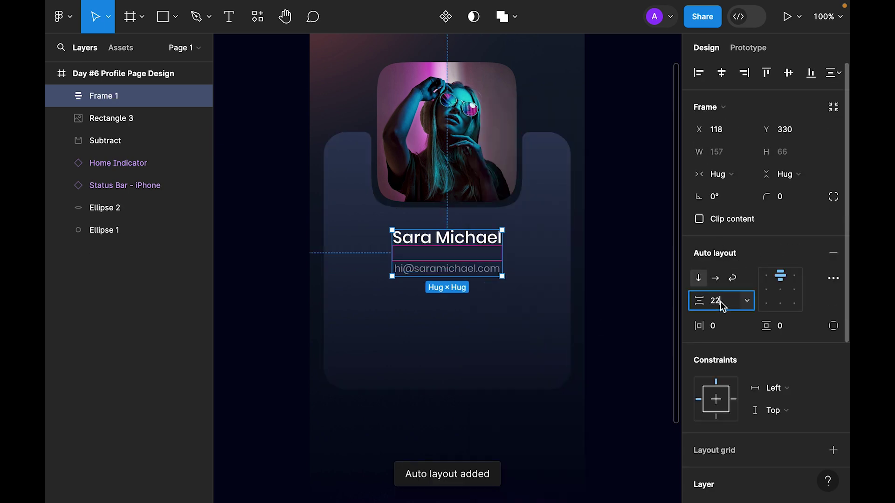
pyautogui.click(722, 304)
pyautogui.write('6')
pyautogui.press('Return')
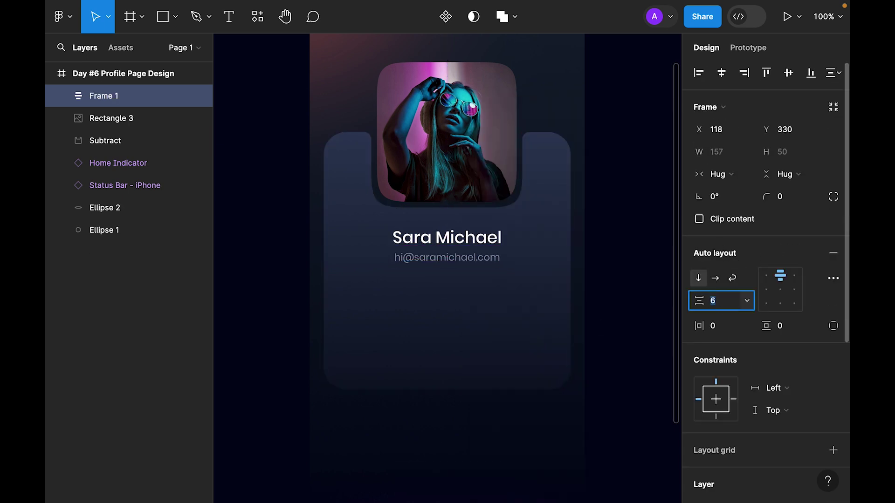
pyautogui.press('Up')
pyautogui.press('Return')
# Centre the name and e-mail stack horizontally on the card and check its spacing to the photo.
pyautogui.click(616, 215)
pyautogui.click(489, 259)
pyautogui.click(722, 73)
pyautogui.click(617, 224)
pyautogui.click(495, 239)
pyautogui.press('alt')
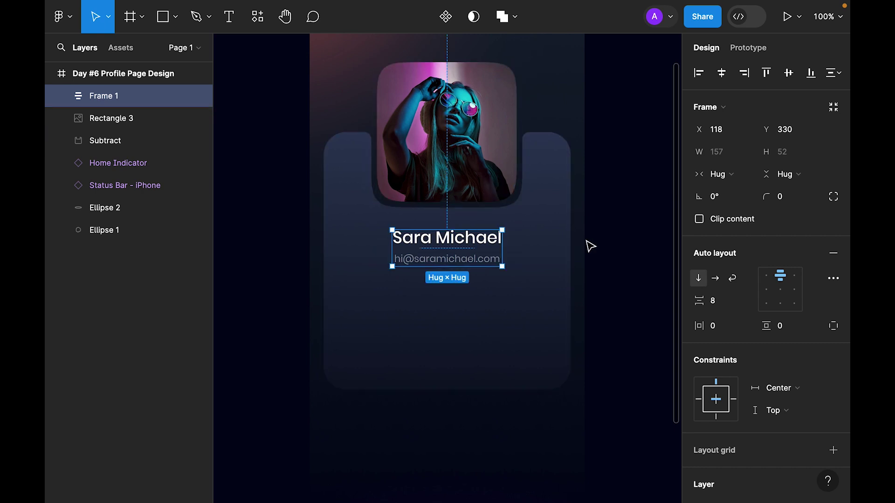
pyautogui.click(622, 227)
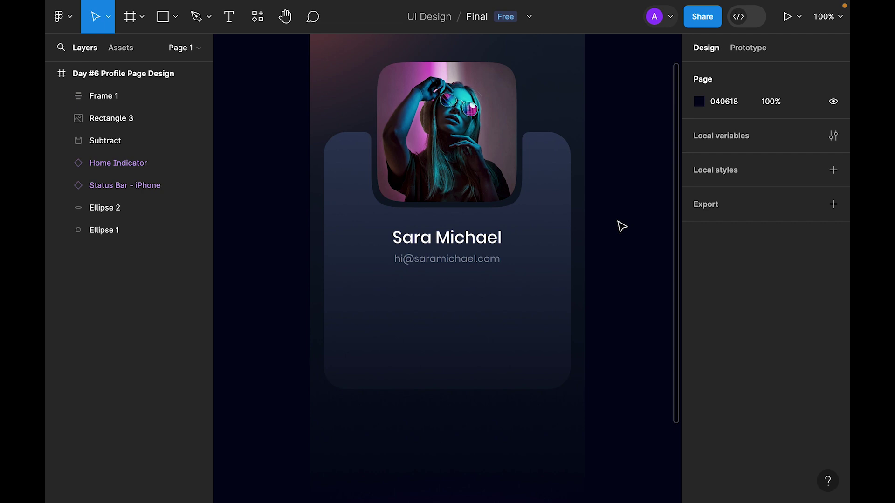
pyautogui.click(162, 16)
# Add a 40×40 tile below the e-mail with corner radius 8.
pyautogui.click(387, 307)
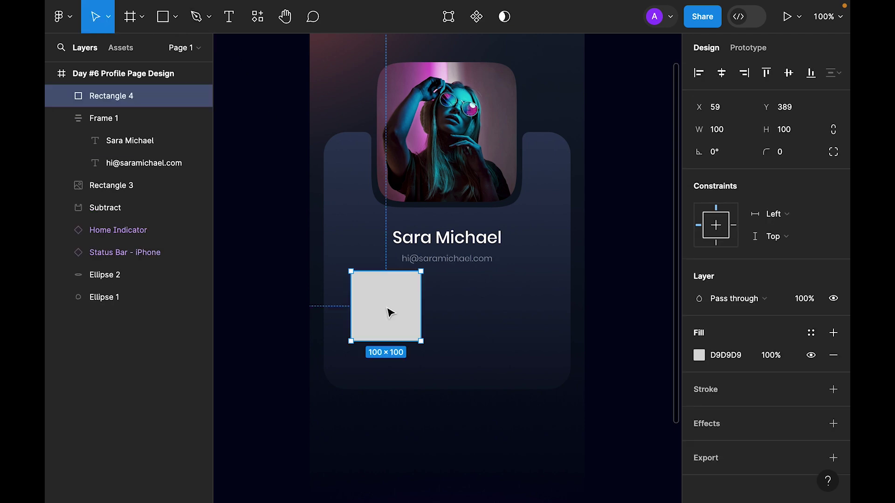
pyautogui.moveTo(394, 312); pyautogui.dragTo(396, 313)
pyautogui.click(802, 136)
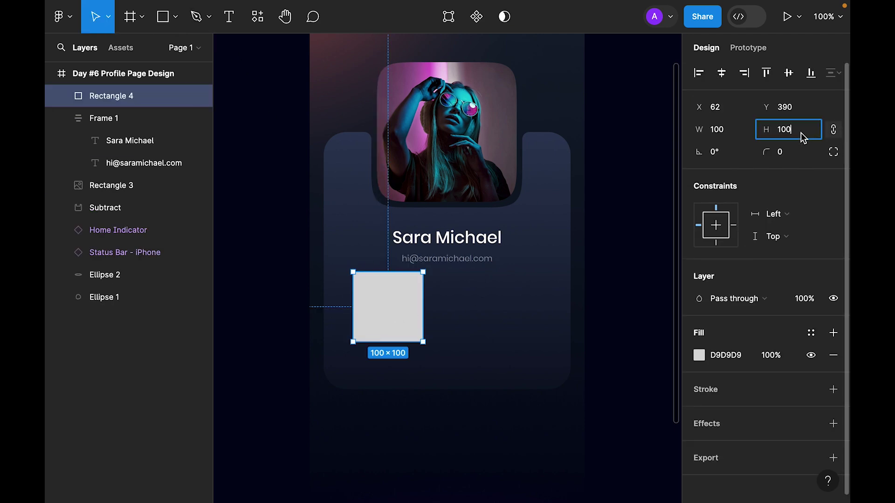
pyautogui.write('40')
pyautogui.press('Return')
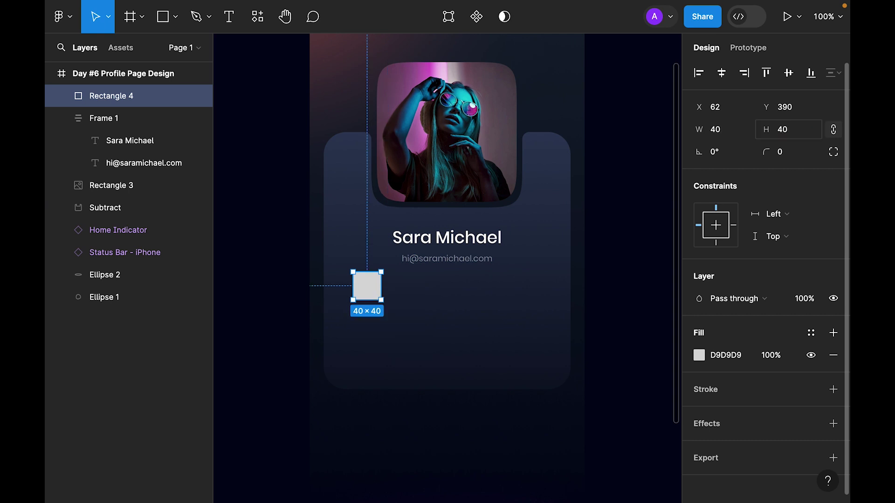
pyautogui.write('8')
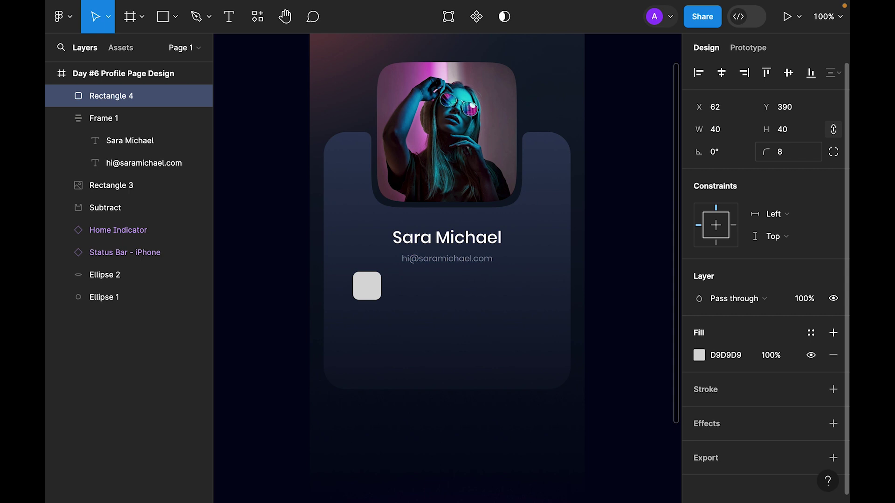
pyautogui.click(834, 151)
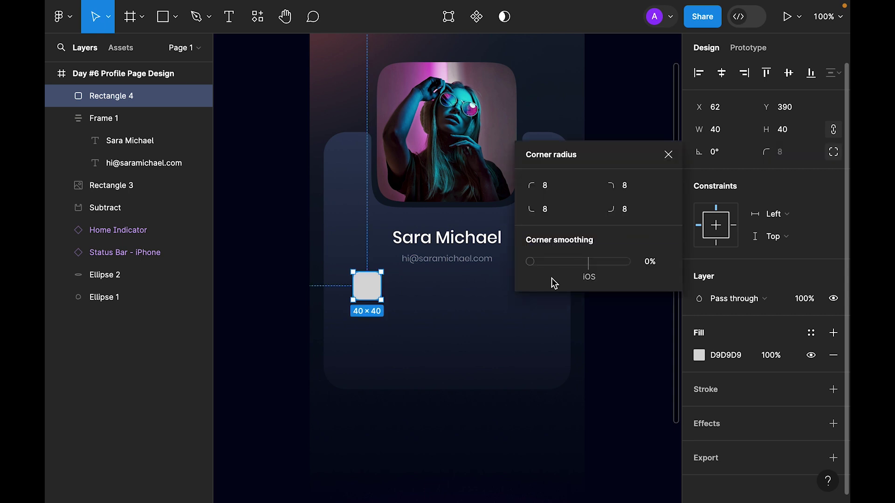
pyautogui.click(669, 154)
# Add a '3.5k' label just under the tile with Auto line height.
pyautogui.press('t')
pyautogui.click(363, 329)
pyautogui.write('3.5')
pyautogui.press('Escape')
pyautogui.write('k')
pyautogui.press('Escape')
pyautogui.moveTo(367, 332); pyautogui.dragTo(364, 316)
pyautogui.click(731, 405)
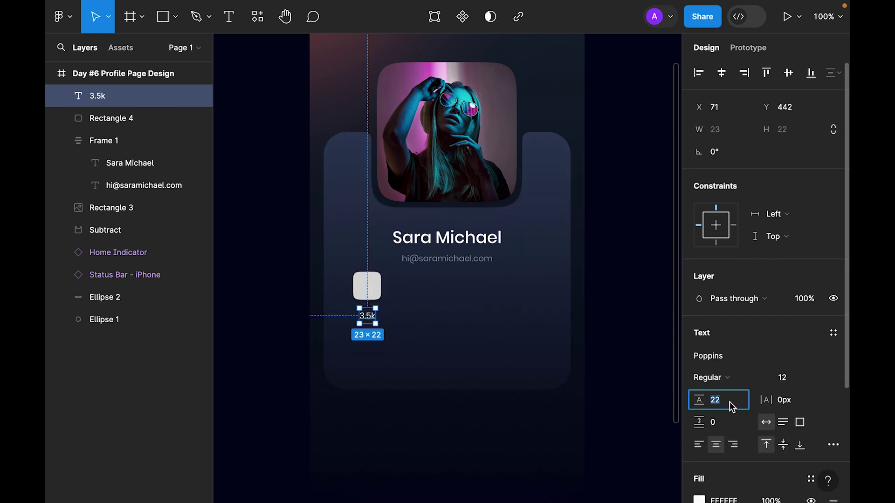
pyautogui.write('auto')
pyautogui.press('Return')
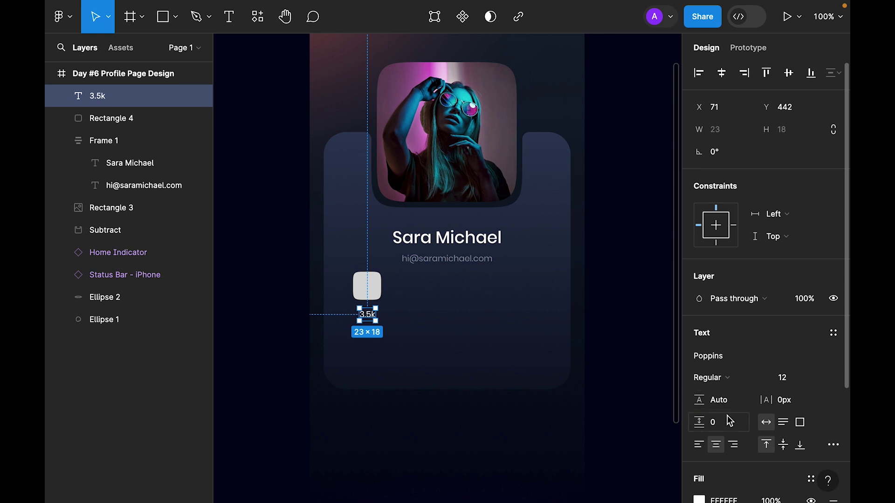
pyautogui.press('Escape')
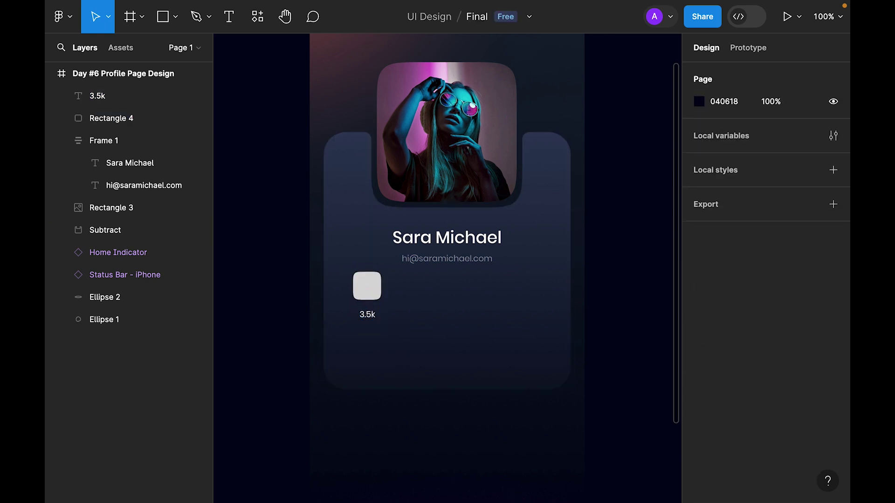
# Paste the YouTube logo onto the tile and centre it horizontally.
pyautogui.click(367, 285)
pyautogui.hotkey('ctrl', 'v')
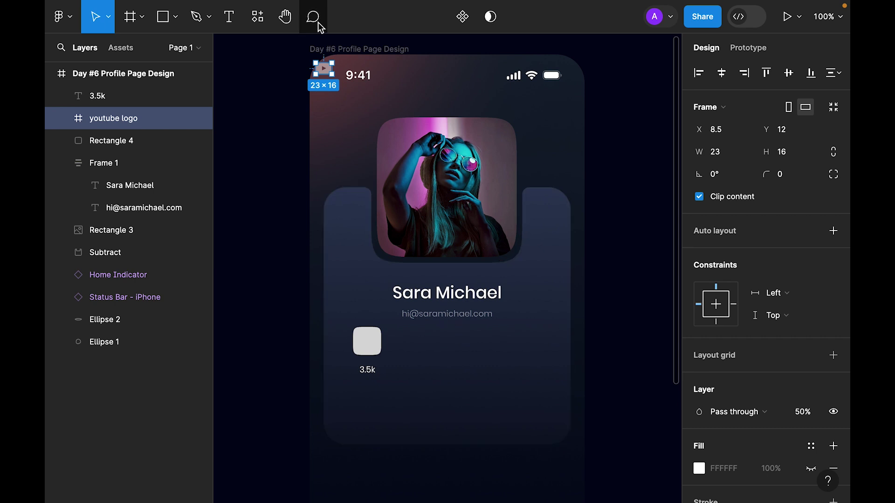
pyautogui.moveTo(361, 155); pyautogui.dragTo(390, 336)
pyautogui.scroll(5, 376, 347)
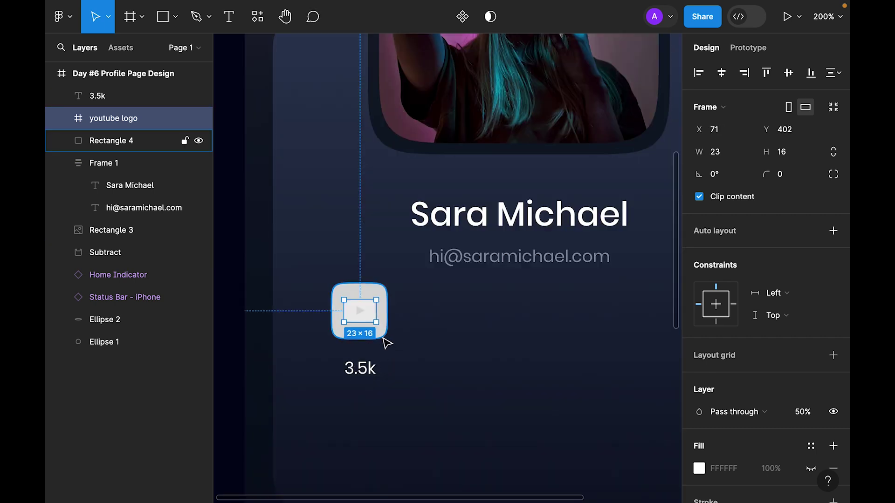
pyautogui.keyDown('shift'); pyautogui.click(385, 334); pyautogui.keyUp('shift')
pyautogui.click(721, 73)
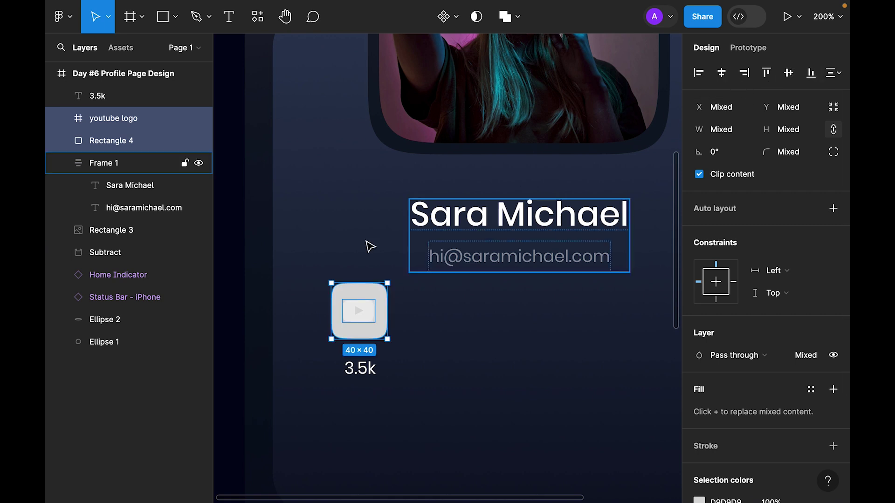
pyautogui.click(250, 220)
# Give the tile a white fill at 10% opacity.
pyautogui.click(357, 336)
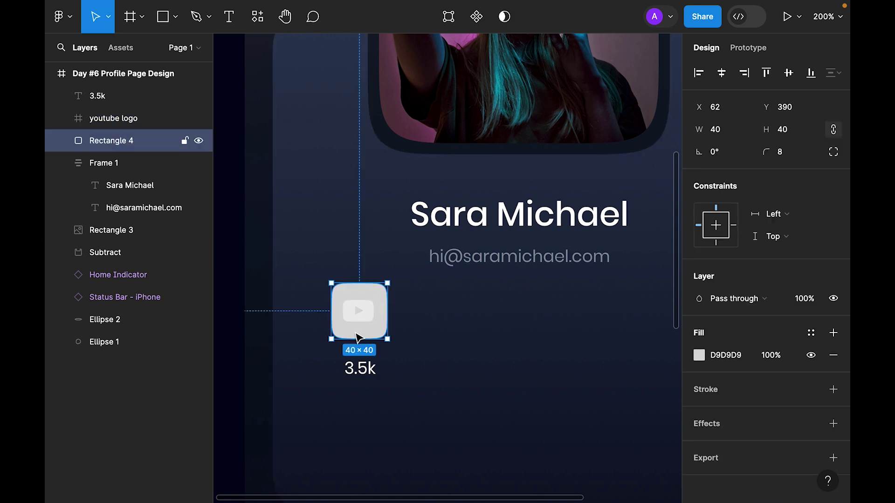
pyautogui.press('1')
pyautogui.click(700, 355)
pyautogui.moveTo(515, 166); pyautogui.dragTo(340, 28)
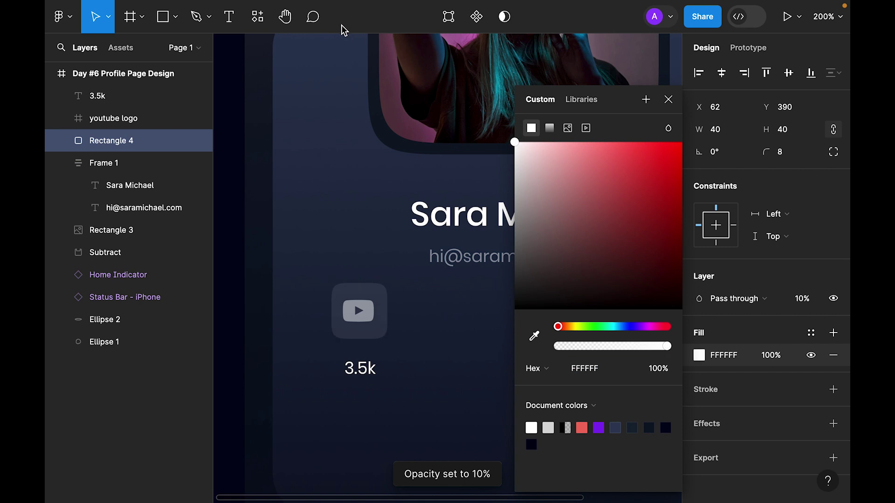
pyautogui.press('Escape')
# Set the YouTube logo to 75% opacity, then delete it.
pyautogui.click(356, 319)
pyautogui.press('0')
pyautogui.press('7')
pyautogui.press('5')
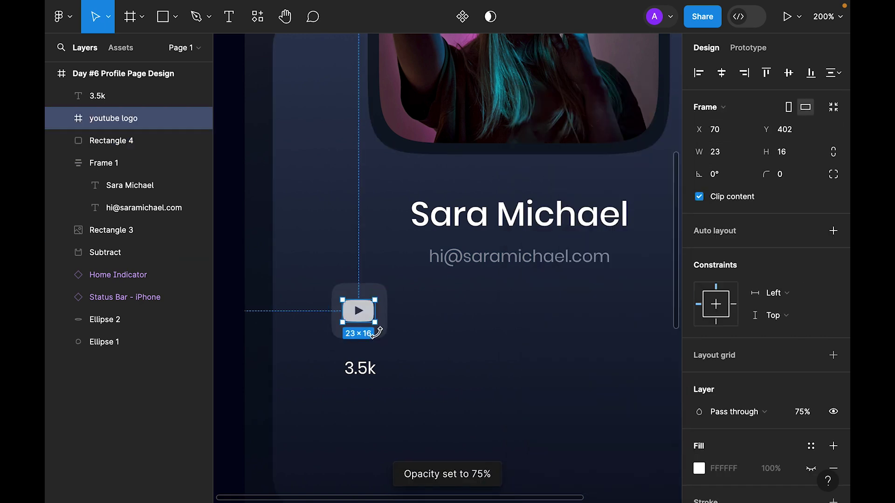
pyautogui.press('Delete')
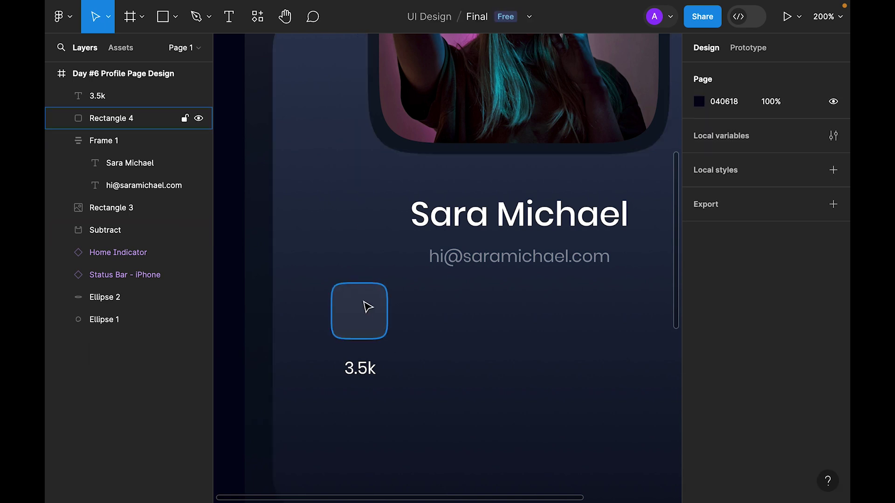
# Stack the first tile and its 3.5k label in an auto layout with an 8 px gap.
pyautogui.click(365, 306)
pyautogui.keyDown('shift'); pyautogui.click(366, 368); pyautogui.keyUp('shift')
pyautogui.hotkey('shift', 'a')
pyautogui.click(713, 300)
pyautogui.write('8')
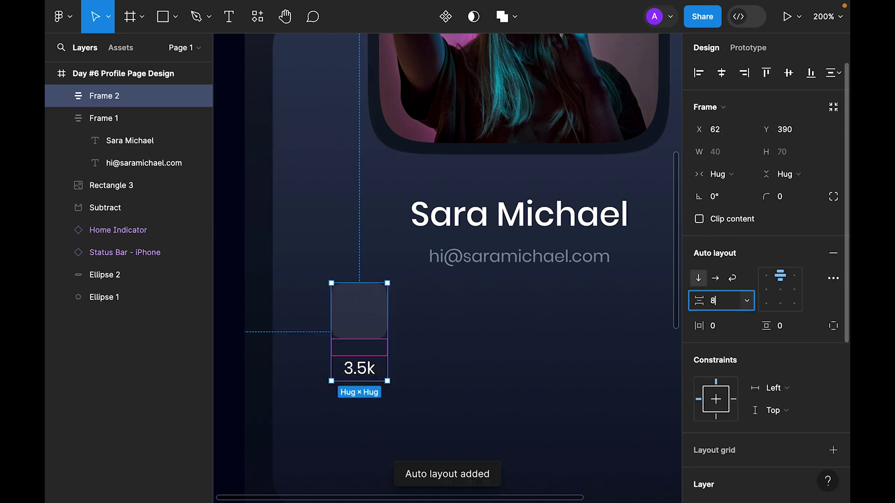
pyautogui.press('Return')
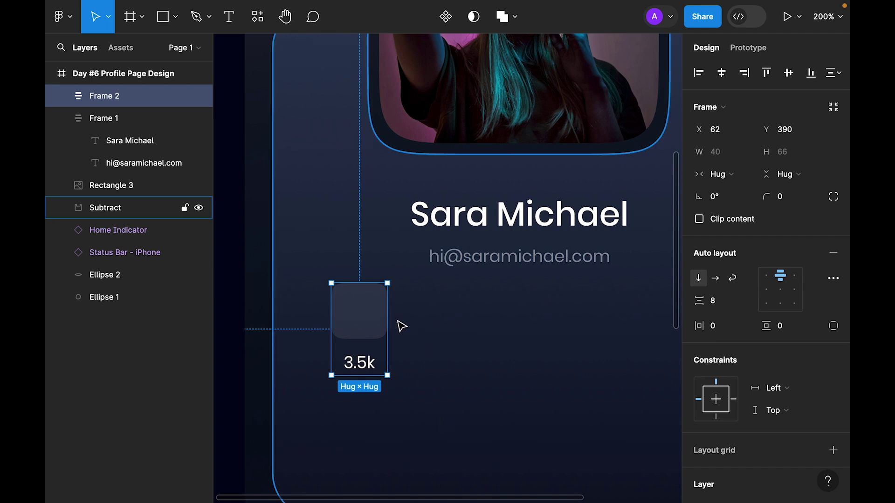
# Duplicate the tile stack to the right and wrap both in a horizontal row spaced 16.
pyautogui.hotkey('shift', '0')
pyautogui.click(201, 186)
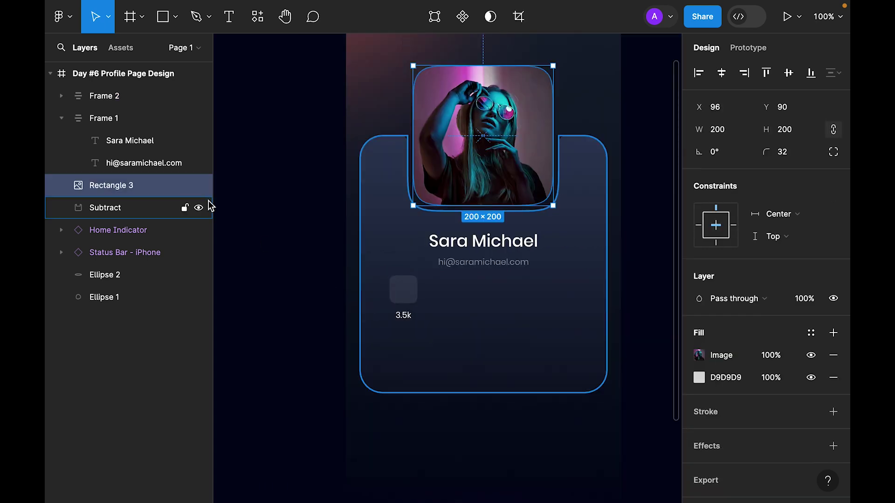
pyautogui.click(294, 276)
pyautogui.click(415, 298)
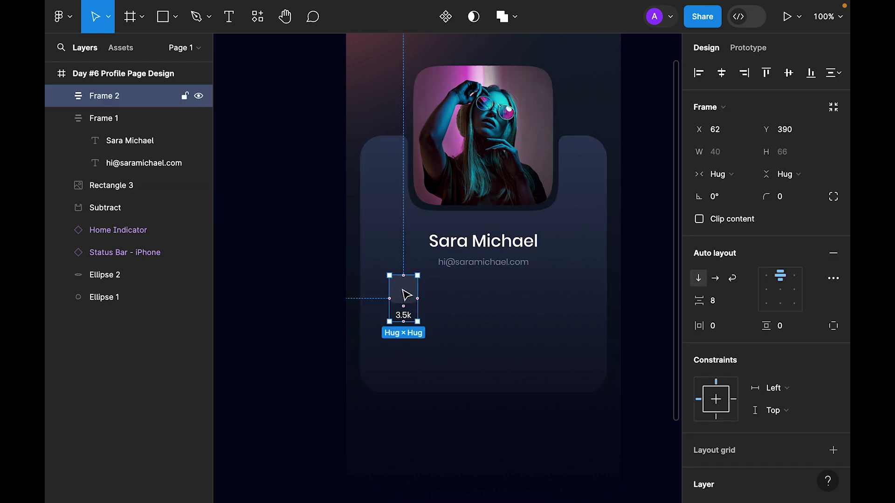
pyautogui.moveTo(406, 295); pyautogui.dragTo(439, 299)
pyautogui.keyDown('shift'); pyautogui.click(399, 300); pyautogui.keyUp('shift')
pyautogui.hotkey('shift', 'a')
pyautogui.click(737, 308)
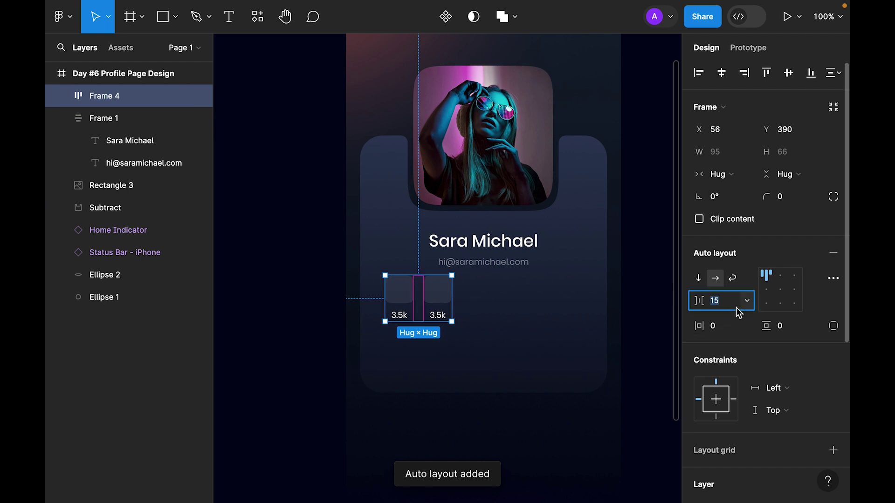
pyautogui.write('16')
pyautogui.press('Return')
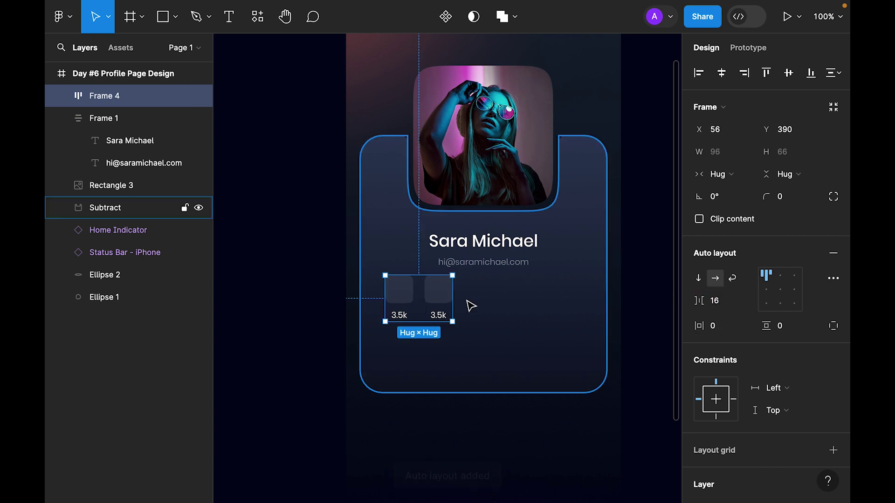
# Duplicate the second tile stack twice to make four tiles.
pyautogui.click(440, 296)
pyautogui.hotkey('ctrl', 'd')
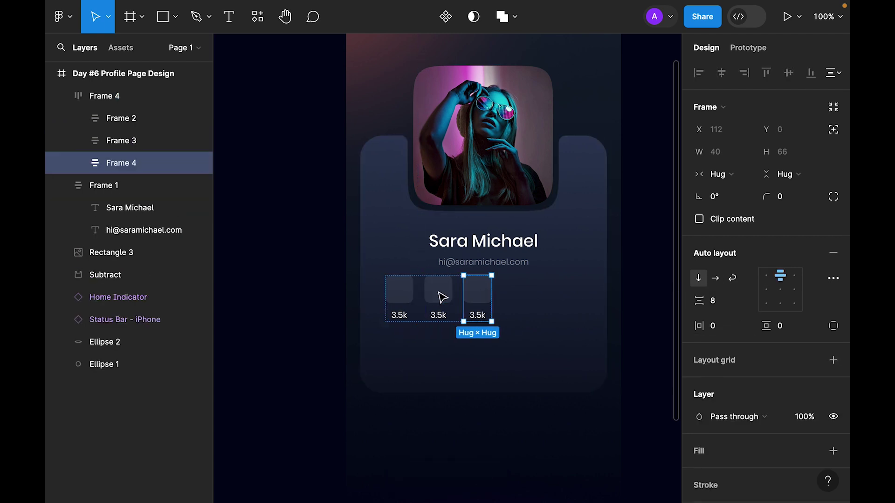
pyautogui.hotkey('ctrl', 'd')
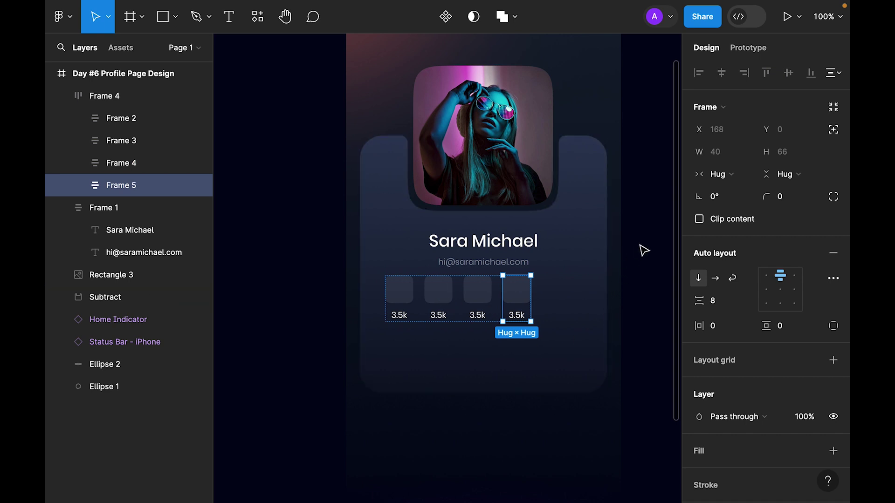
pyautogui.click(643, 252)
# Set the tile row spacing to 32 and centre the row horizontally in the card.
pyautogui.click(531, 296)
pyautogui.click(727, 302)
pyautogui.write('32')
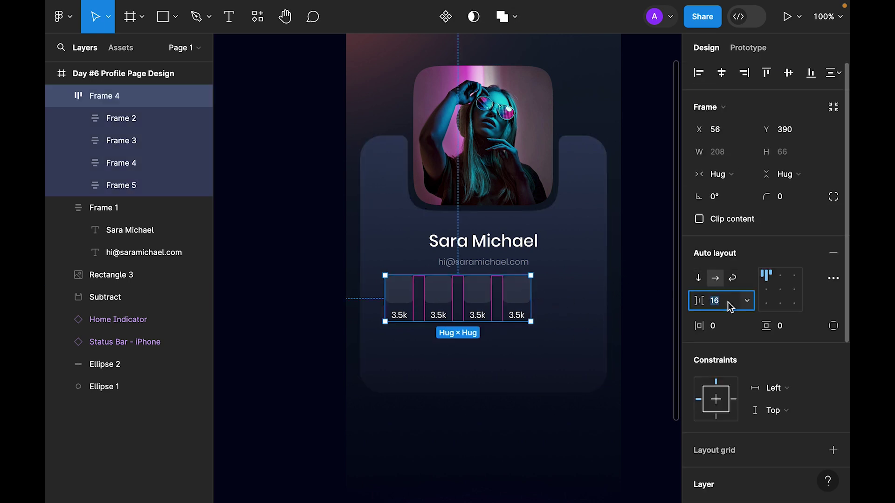
pyautogui.press('Return')
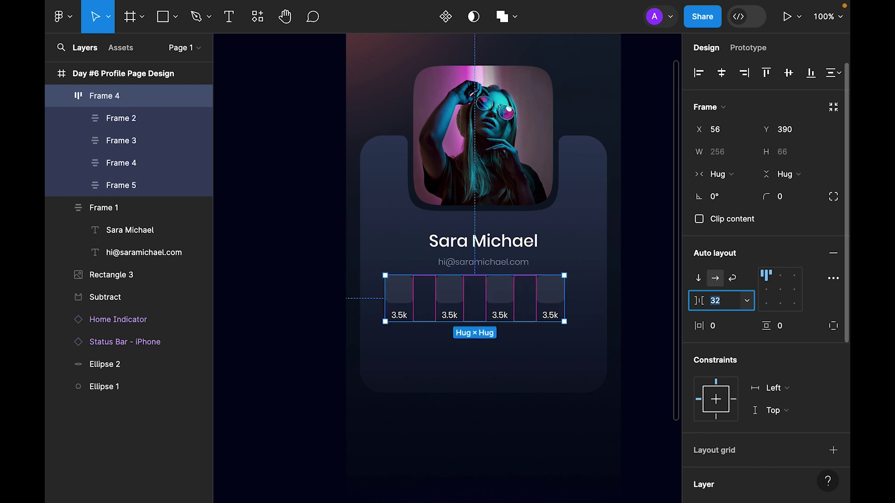
pyautogui.press('Escape')
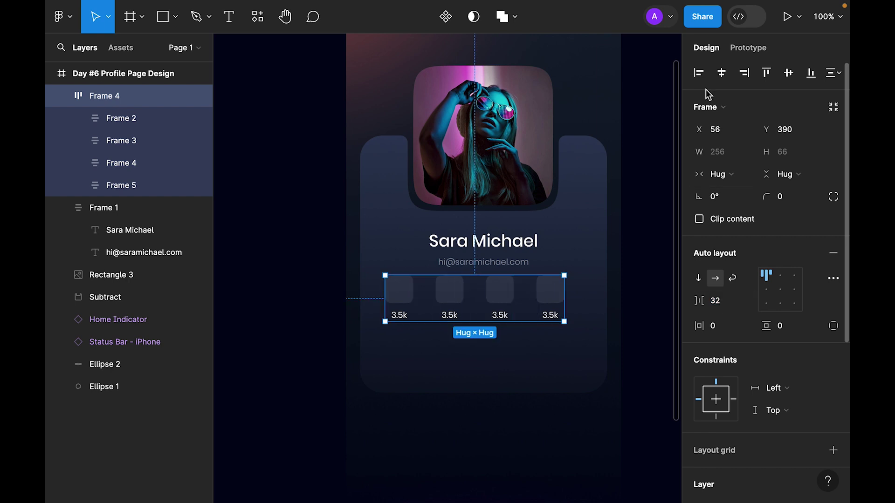
pyautogui.click(730, 74)
pyautogui.click(646, 287)
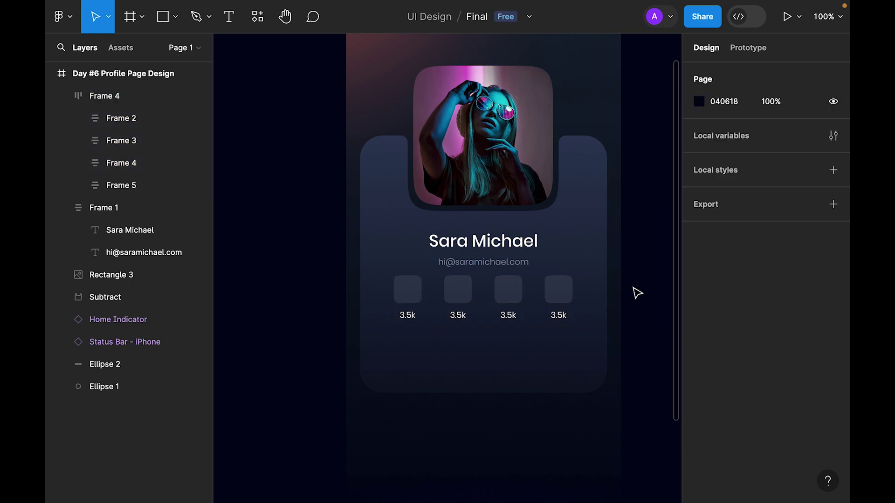
# Wrap the name block and stat row in an auto layout spaced 32 apart.
pyautogui.click(508, 301)
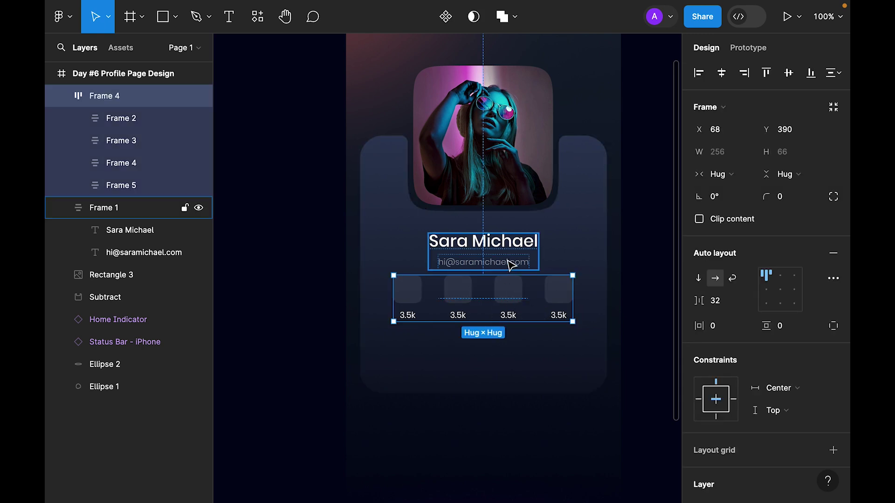
pyautogui.keyDown('shift'); pyautogui.click(512, 265); pyautogui.keyUp('shift')
pyautogui.hotkey('shift', 'a')
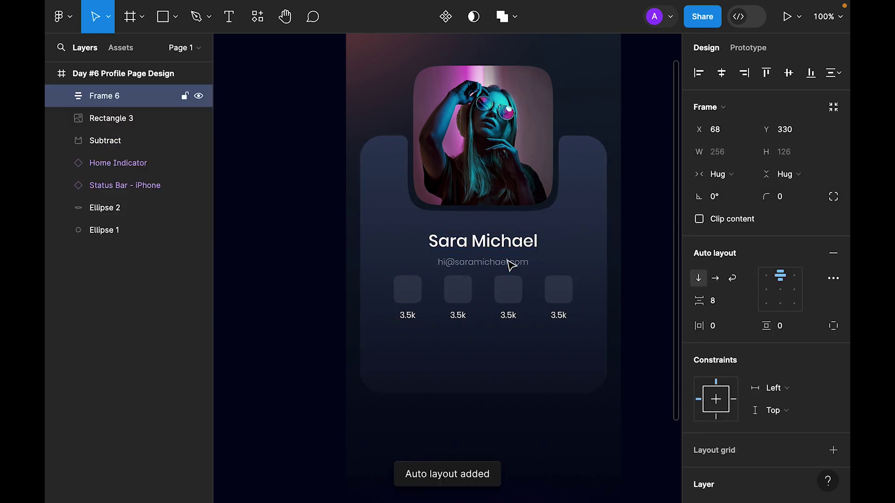
pyautogui.click(713, 301)
pyautogui.hotkey('shift', 'Up')
pyautogui.hotkey('shift', 'Up')
pyautogui.hotkey('shift', 'Up')
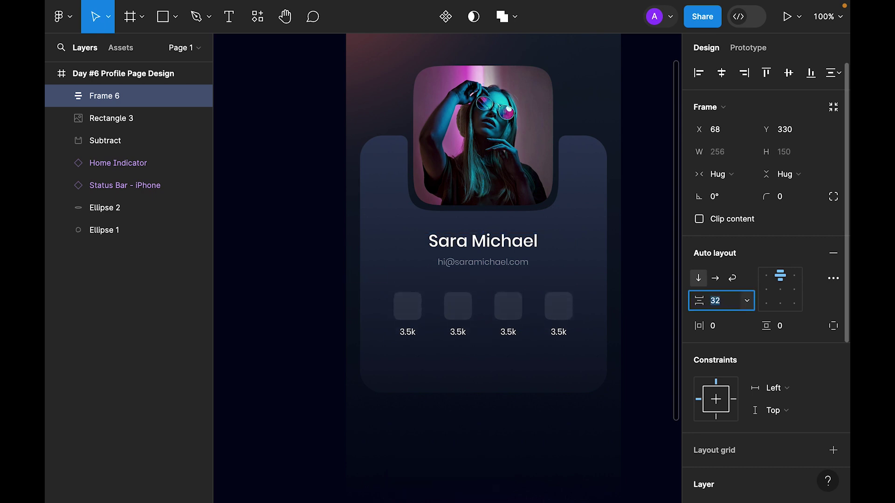
pyautogui.press('Escape')
pyautogui.press('Escape')
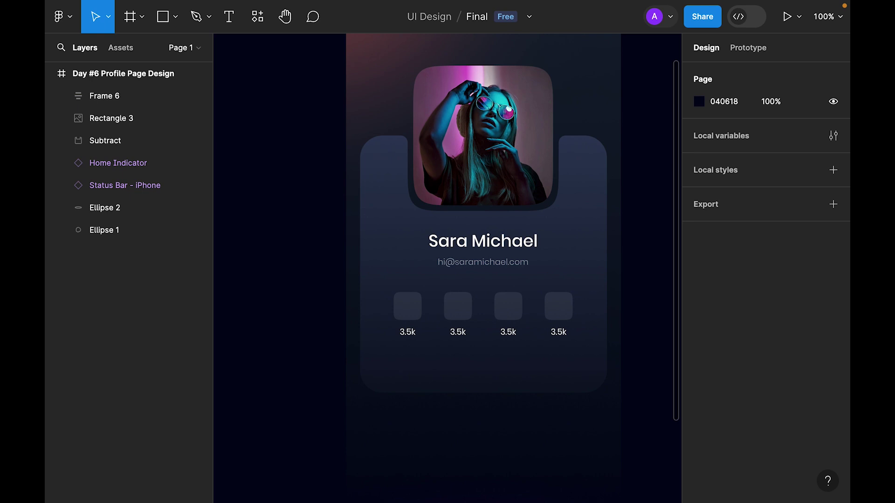
# Drill into the first tile to select its YouTube logo.
pyautogui.scroll(5, 531, 328)
pyautogui.scroll(-2, 541, 301)
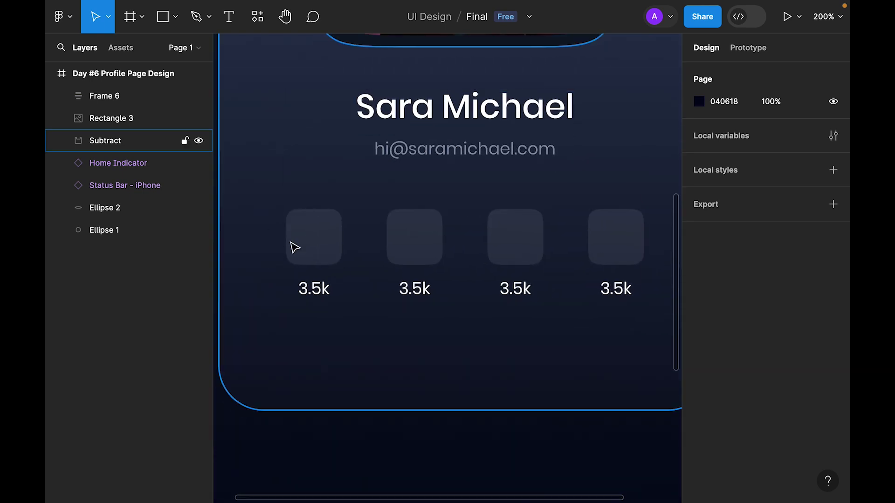
pyautogui.click(324, 250)
pyautogui.doubleClick(324, 250)
pyautogui.doubleClick(323, 249)
pyautogui.doubleClick(322, 249)
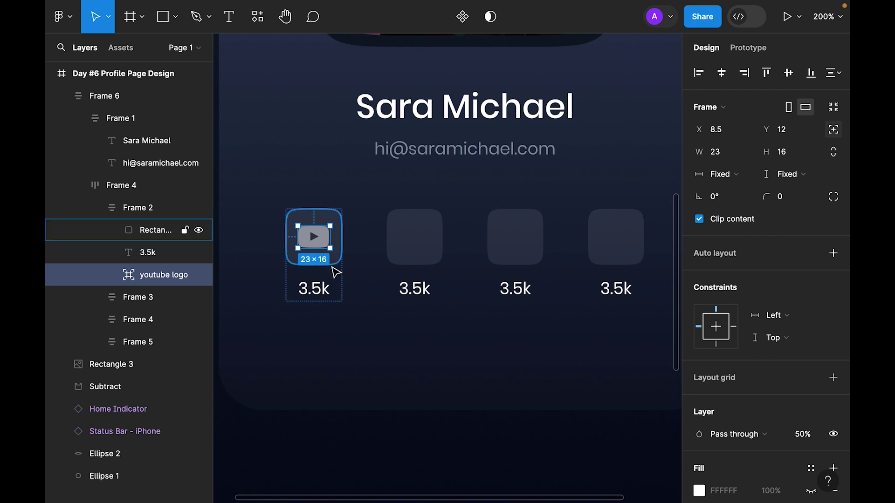
pyautogui.hotkey('shift', 'Return')
pyautogui.hotkey('shift', 'Return')
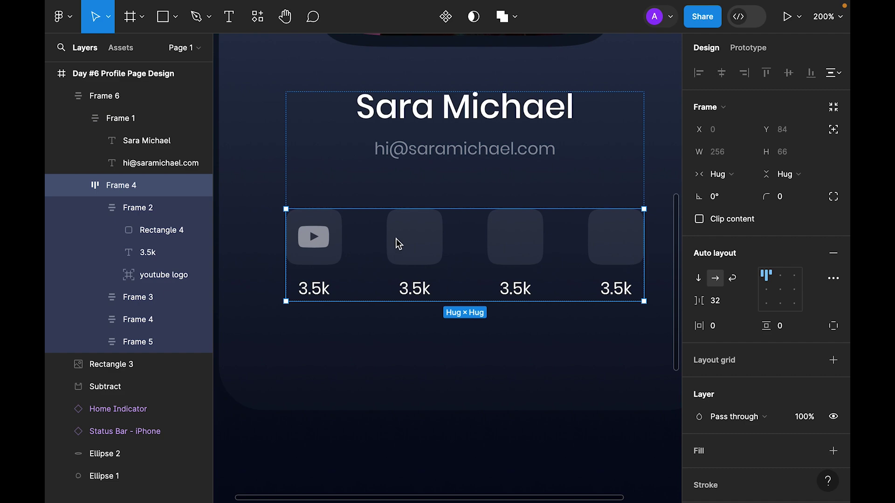
# Place Instagram, Facebook and LinkedIn logos in the remaining three tiles.
pyautogui.click(399, 254)
pyautogui.hotkey('ctrl', 'v')
pyautogui.keyDown('shift'); pyautogui.click(413, 259); pyautogui.keyUp('shift')
pyautogui.click(508, 261)
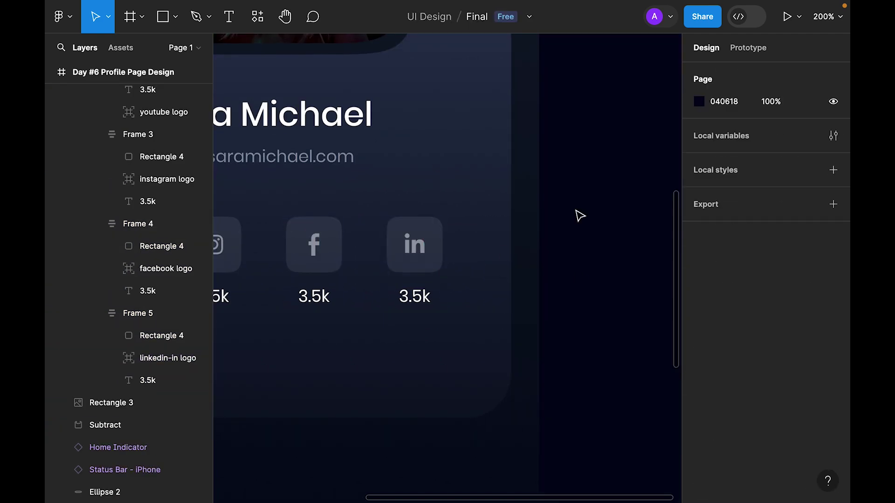
pyautogui.hotkey('shift', '2')
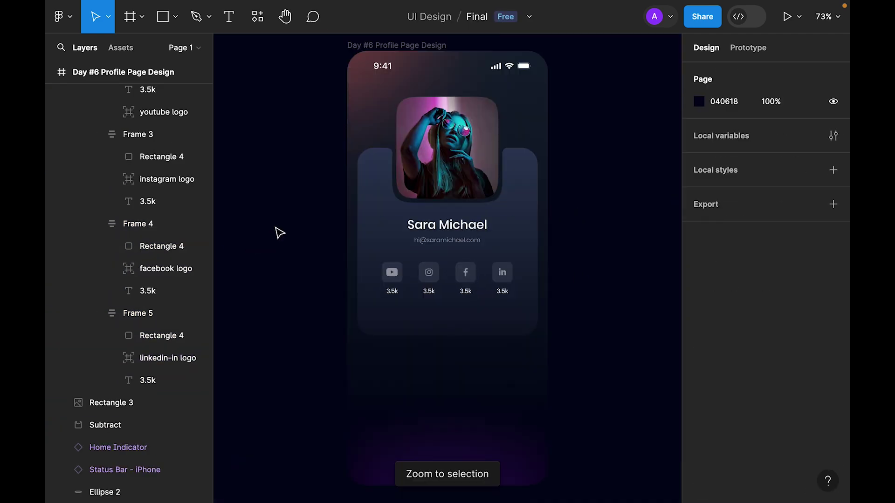
# Change the YouTube tile background fill to a linear gradient.
pyautogui.scroll(5, 476, 315)
pyautogui.click(314, 247)
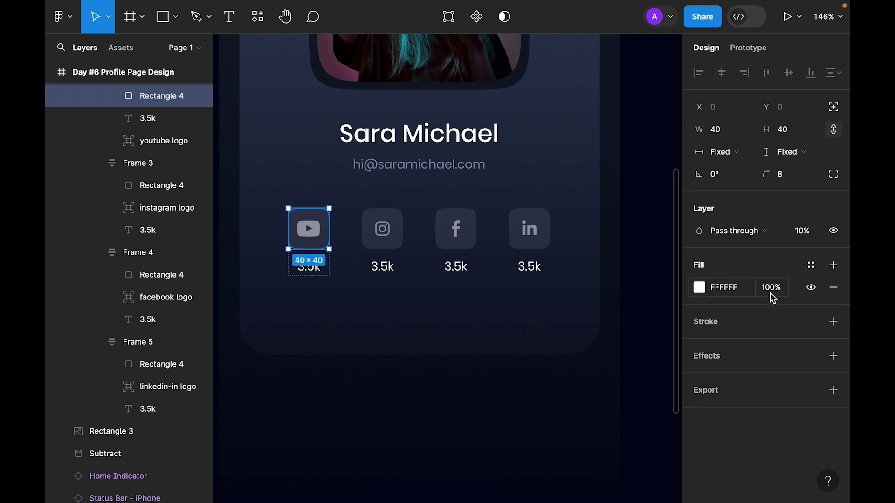
pyautogui.click(699, 287)
pyautogui.click(548, 129)
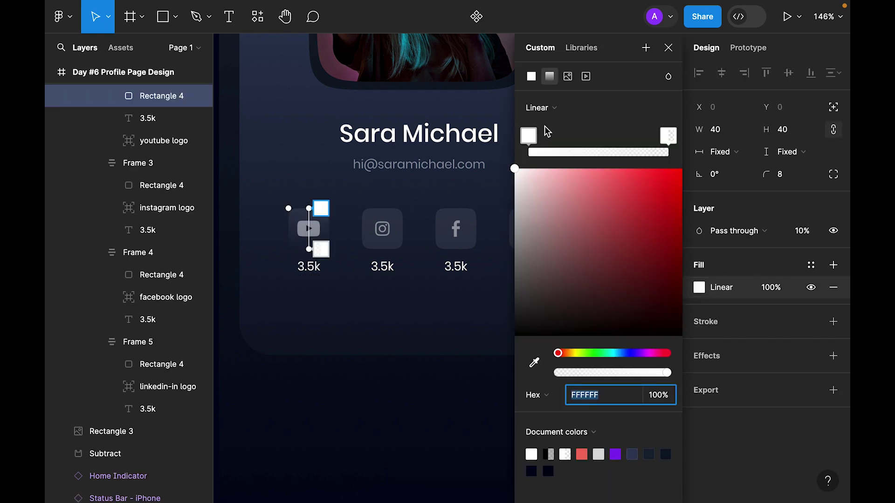
pyautogui.click(669, 48)
pyautogui.click(651, 179)
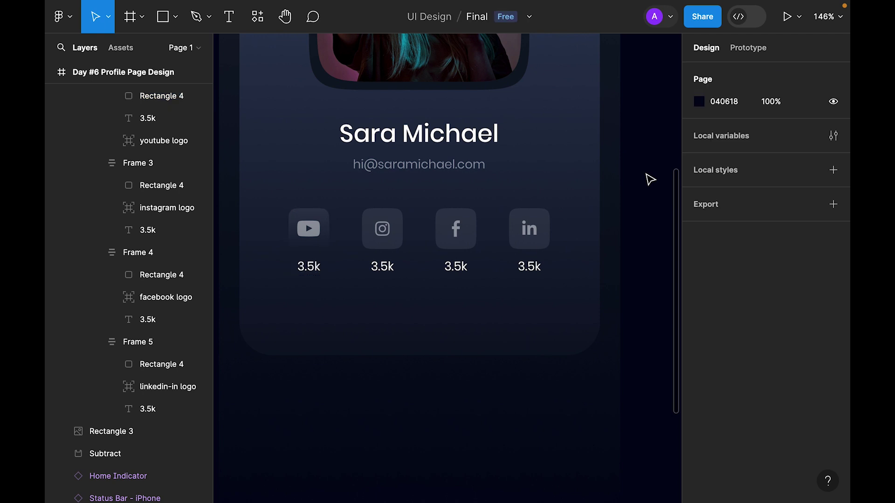
# Give the Instagram, Facebook and LinkedIn tile backgrounds a linear gradient fill too.
pyautogui.click(400, 246)
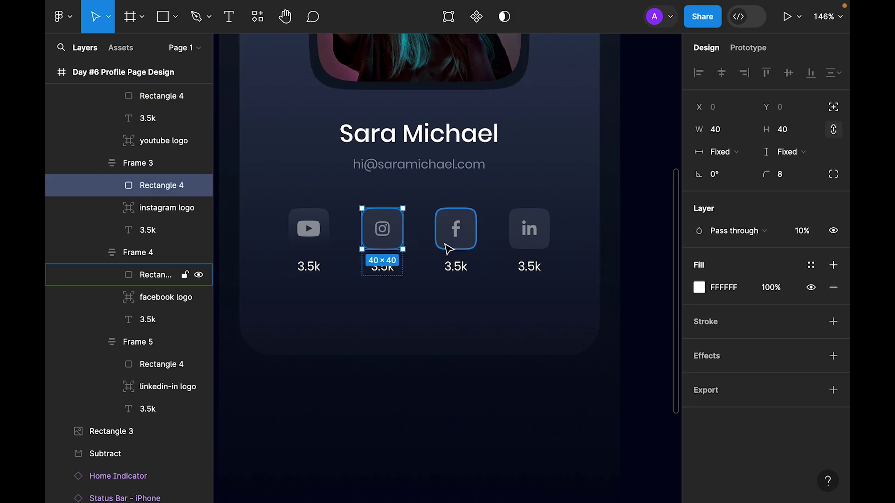
pyautogui.keyDown('shift'); pyautogui.click(449, 246); pyautogui.keyUp('shift')
pyautogui.keyDown('shift'); pyautogui.click(521, 251); pyautogui.keyUp('shift')
pyautogui.click(699, 321)
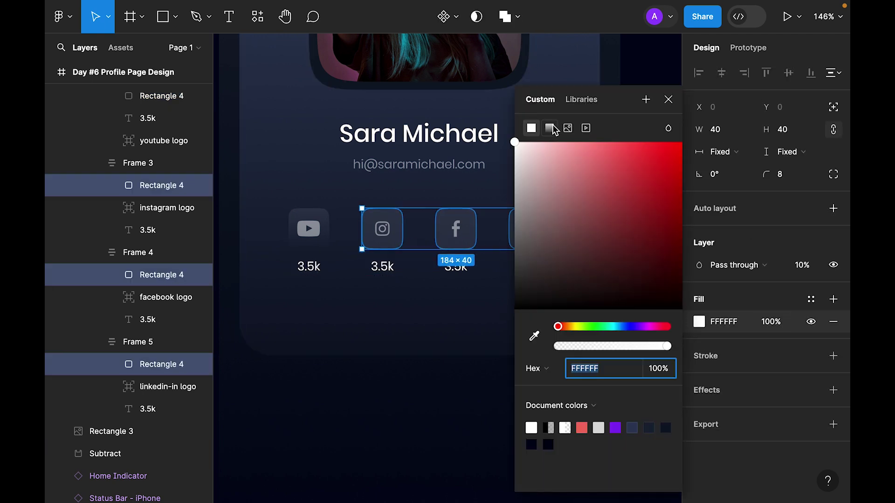
pyautogui.click(550, 129)
pyautogui.click(669, 48)
pyautogui.click(632, 186)
# Set all four follower count labels to 50% opacity.
pyautogui.hotkey('shift', '0')
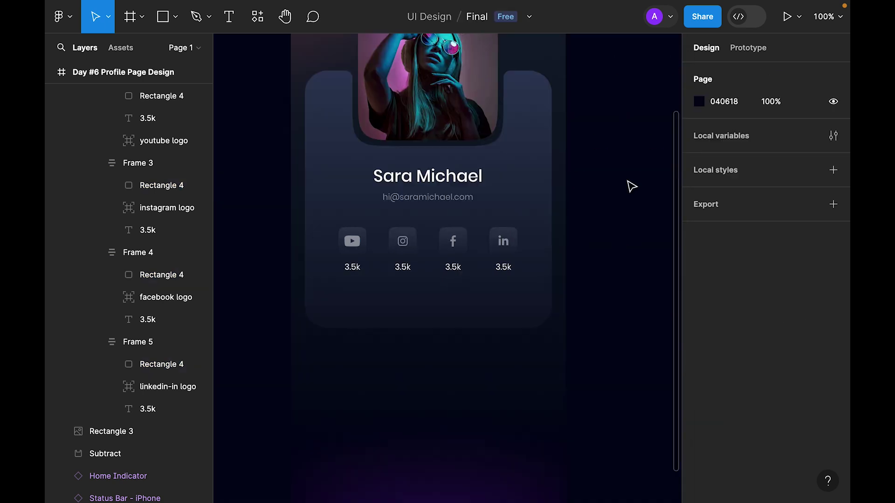
pyautogui.click(507, 221)
pyautogui.click(614, 293)
pyautogui.keyDown('shift'); pyautogui.click(495, 301); pyautogui.keyUp('shift')
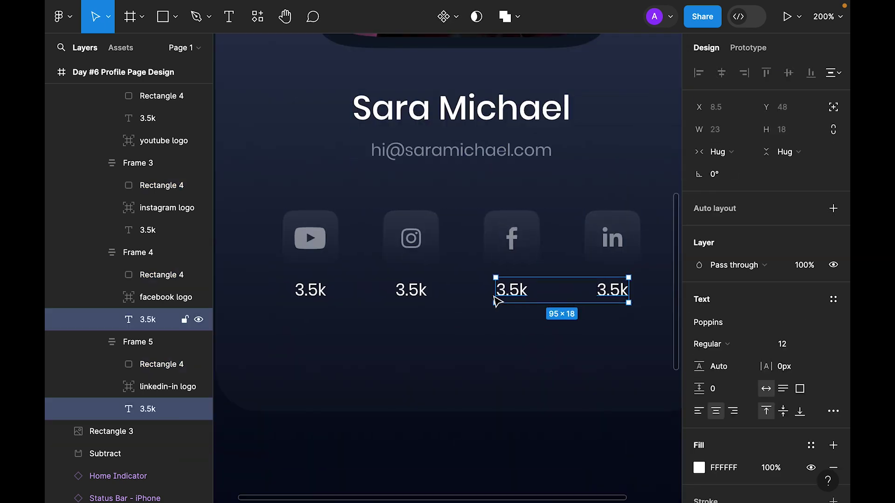
pyautogui.keyDown('shift'); pyautogui.click(420, 292); pyautogui.keyUp('shift')
pyautogui.keyDown('shift'); pyautogui.click(298, 291); pyautogui.keyUp('shift')
pyautogui.press('5')
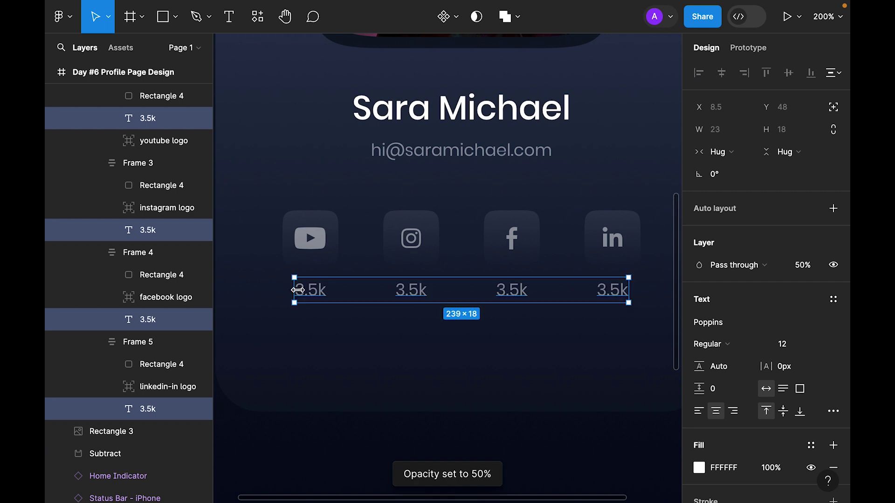
pyautogui.press('7')
pyautogui.press('5')
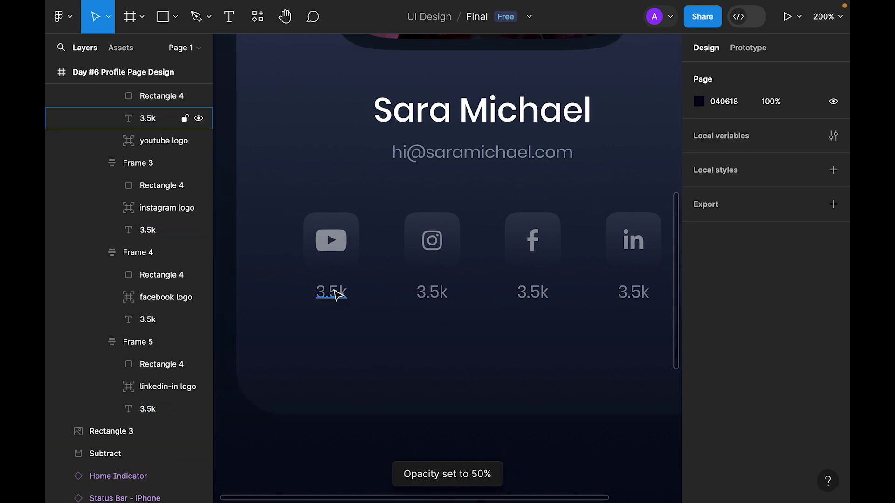
# Change the Instagram follower count text to 2.2k.
pyautogui.click(330, 291)
pyautogui.doubleClick(334, 291)
pyautogui.press('Left')
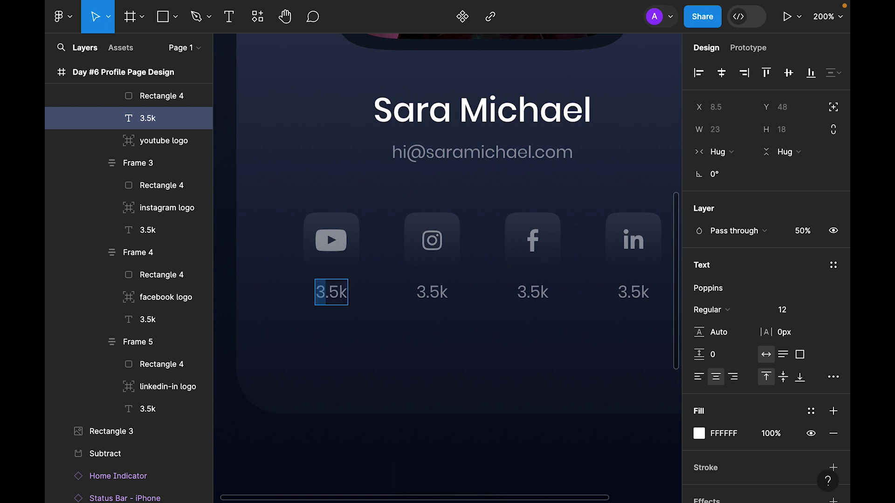
pyautogui.press('Escape')
pyautogui.doubleClick(432, 293)
pyautogui.write('2.2k')
pyautogui.press('Escape')
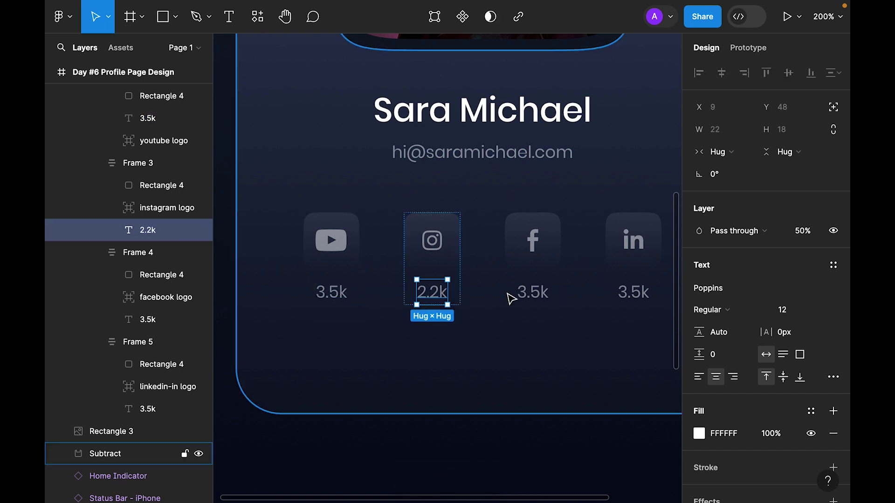
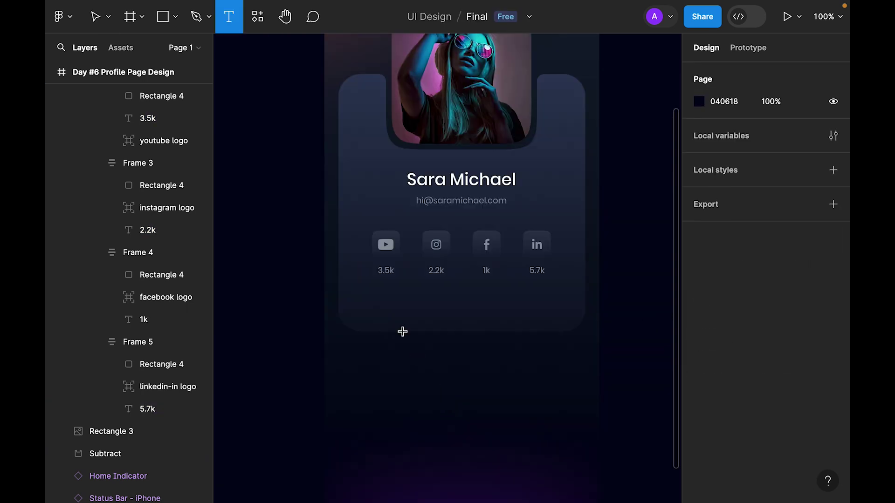
# Create four side-by-side text labels: All, Photos, Music and Videos below the social counts.
pyautogui.click(370, 303)
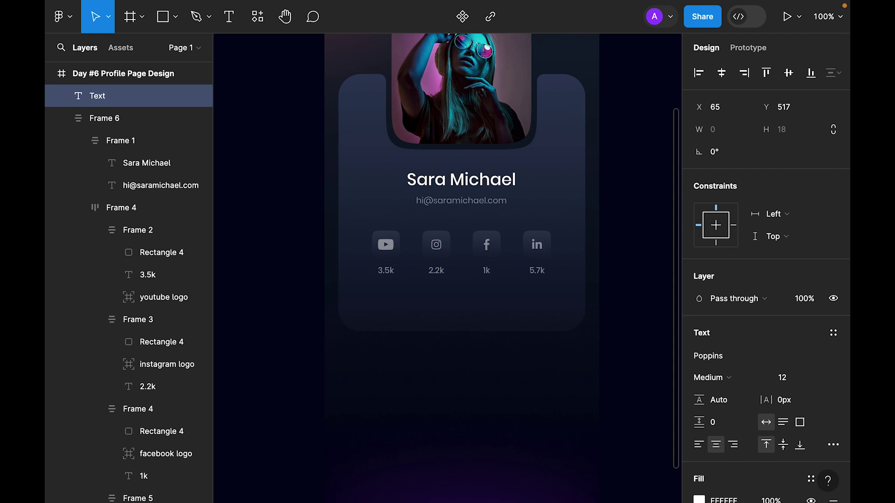
pyautogui.write('All')
pyautogui.press('Escape')
pyautogui.moveTo(370, 308); pyautogui.dragTo(400, 309)
pyautogui.press('Return')
pyautogui.write('Photos')
pyautogui.hotkey('ctrl', 'd')
pyautogui.press('Return')
pyautogui.write('Music')
pyautogui.press('Escape')
pyautogui.hotkey('ctrl', 'd')
pyautogui.press('Return')
pyautogui.write('Videos')
pyautogui.press('Escape')
# Make the four labels uppercase with 10px letter spacing.
pyautogui.keyDown('shift'); pyautogui.click(436, 309); pyautogui.keyUp('shift')
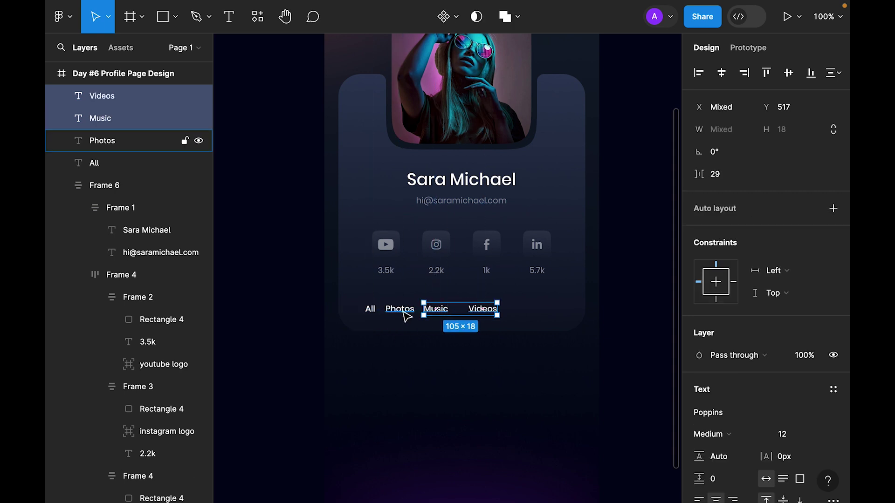
pyautogui.keyDown('shift'); pyautogui.click(401, 310); pyautogui.keyUp('shift')
pyautogui.keyDown('shift'); pyautogui.click(370, 309); pyautogui.keyUp('shift')
pyautogui.scroll(-5, 827, 371)
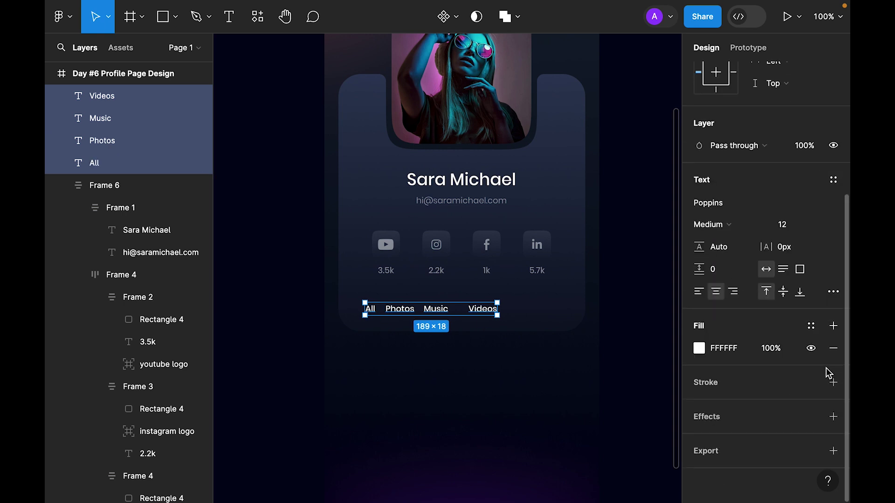
pyautogui.click(833, 292)
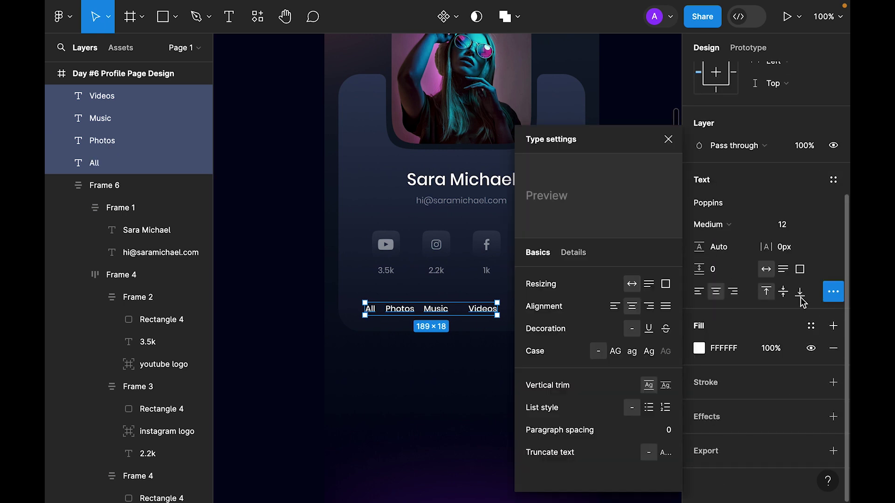
pyautogui.click(616, 352)
pyautogui.click(668, 139)
pyautogui.click(797, 257)
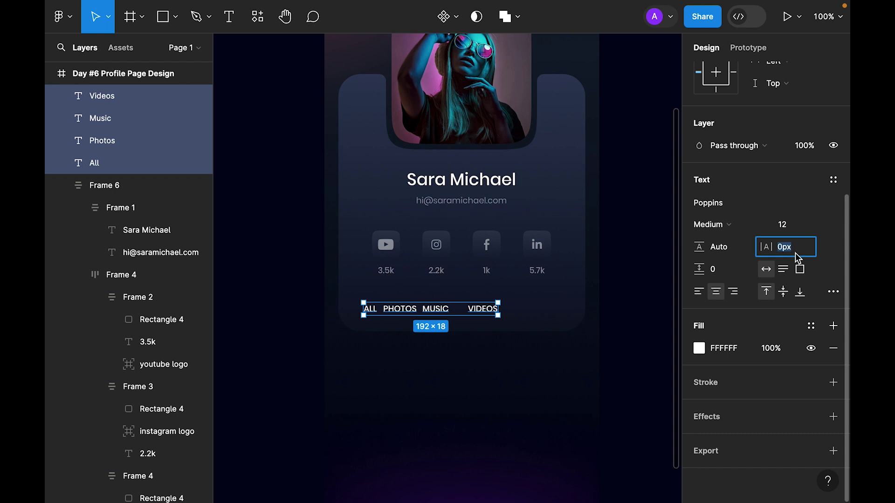
pyautogui.press('Return')
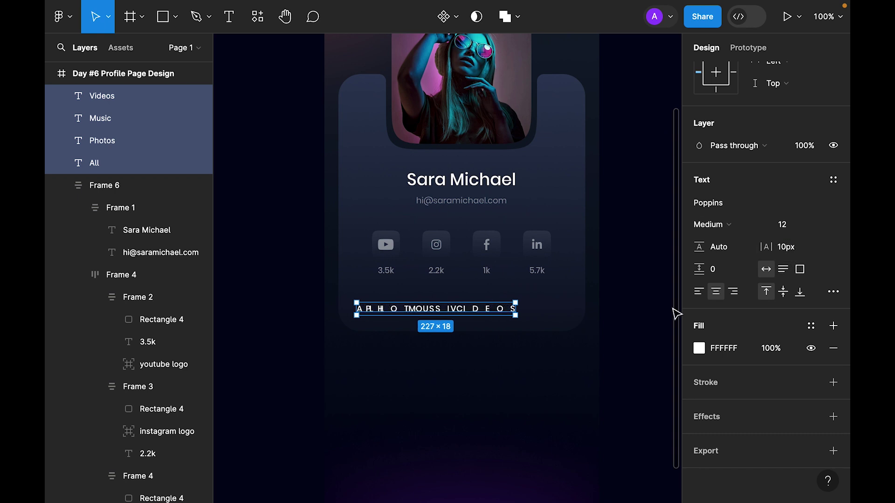
# Wrap the four labels in a horizontal auto-layout row.
pyautogui.hotkey('shift', 'a')
pyautogui.hotkey('ctrl', 'z')
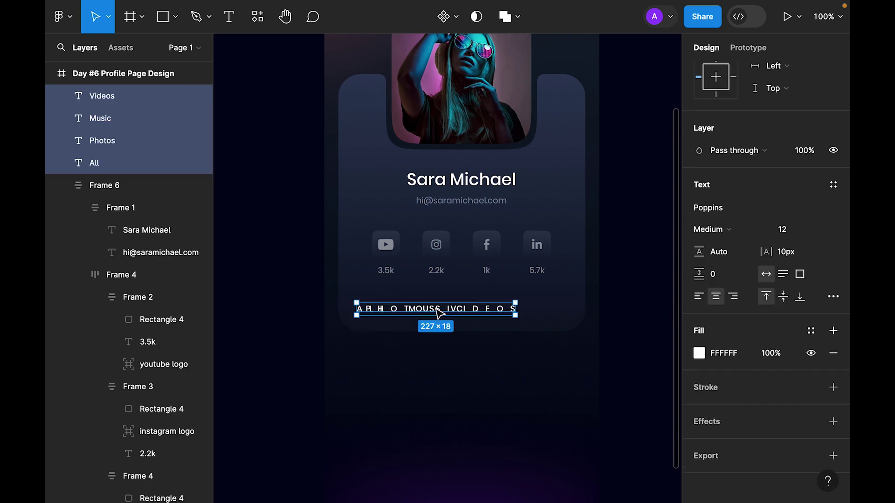
pyautogui.rightClick(435, 309)
pyautogui.click(511, 343)
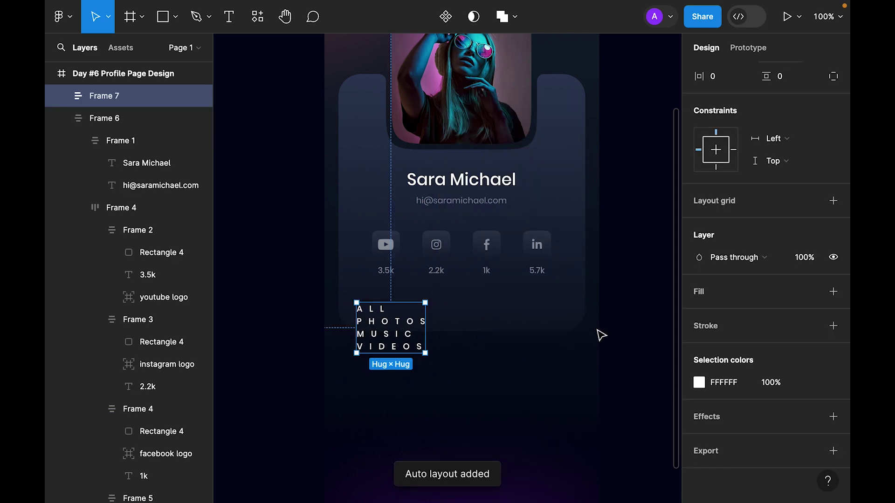
pyautogui.click(716, 279)
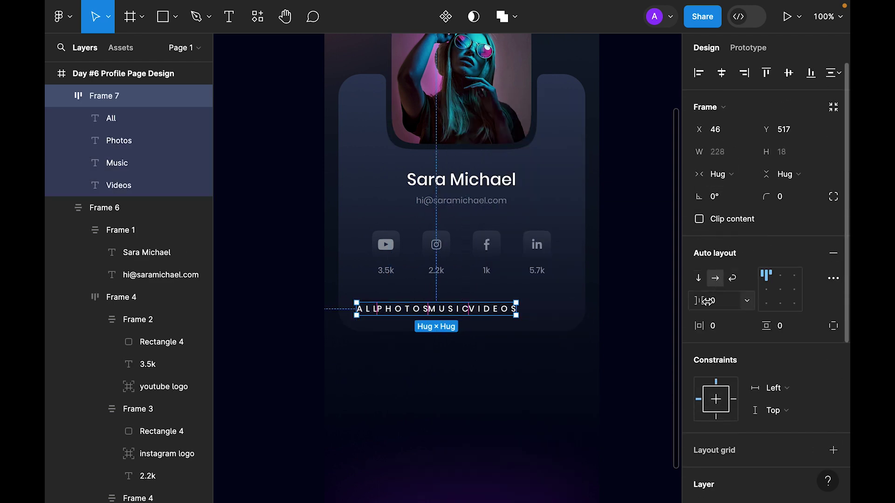
# Set the tab row gap to 24 and centre it horizontally in the card.
pyautogui.click(716, 302)
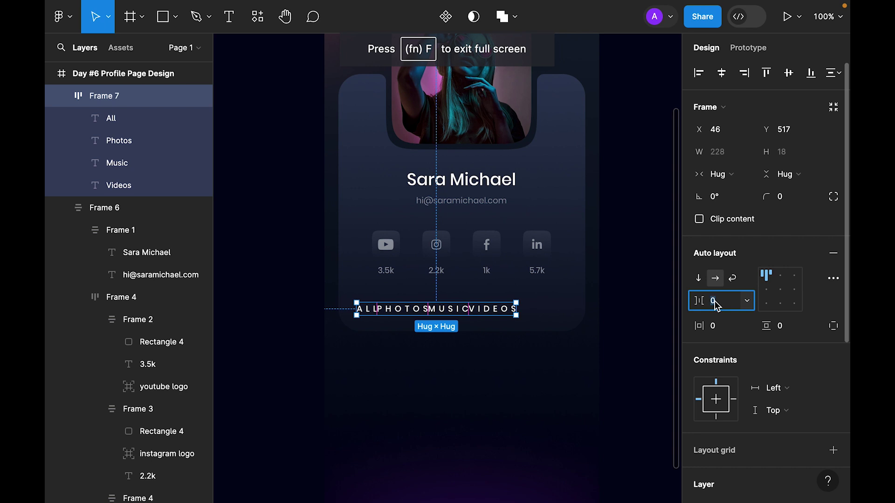
pyautogui.write('8')
pyautogui.press('Return')
pyautogui.click(716, 300)
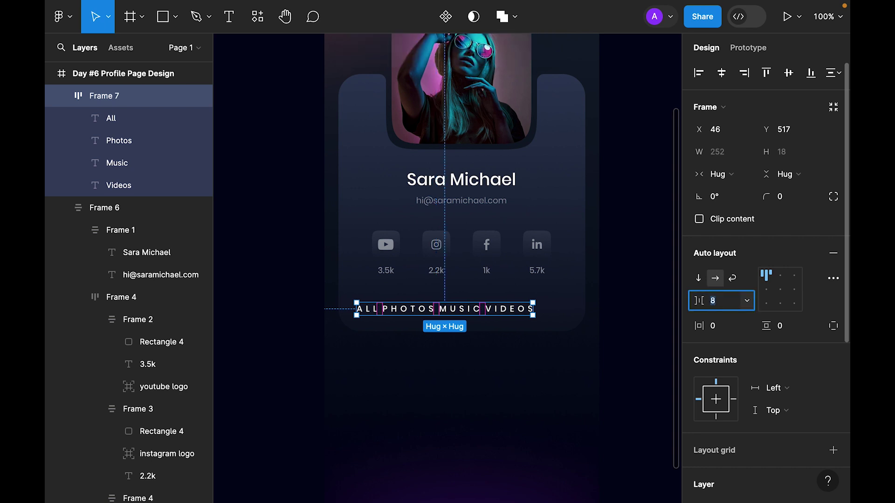
pyautogui.write('16')
pyautogui.press('Return')
pyautogui.write('24')
pyautogui.press('Return')
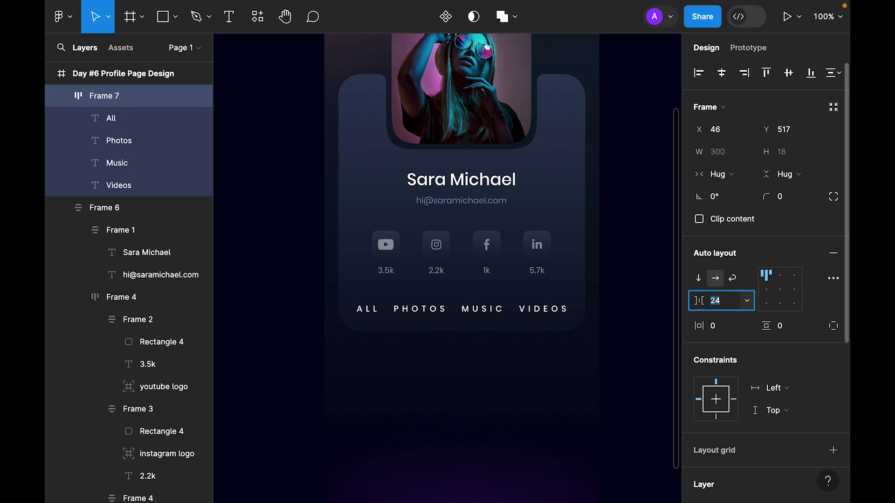
pyautogui.click(721, 76)
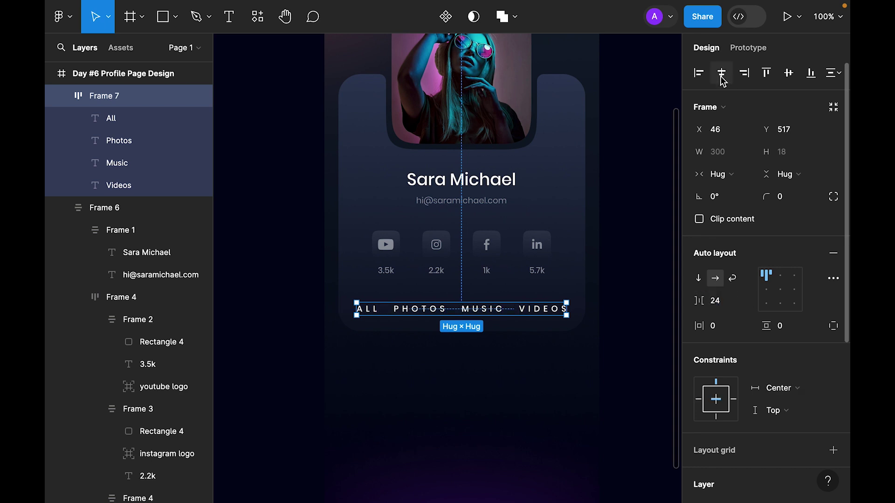
# Dim ALL, MUSIC and VIDEOS to 50% opacity and make PHOTOS SemiBold.
pyautogui.click(633, 293)
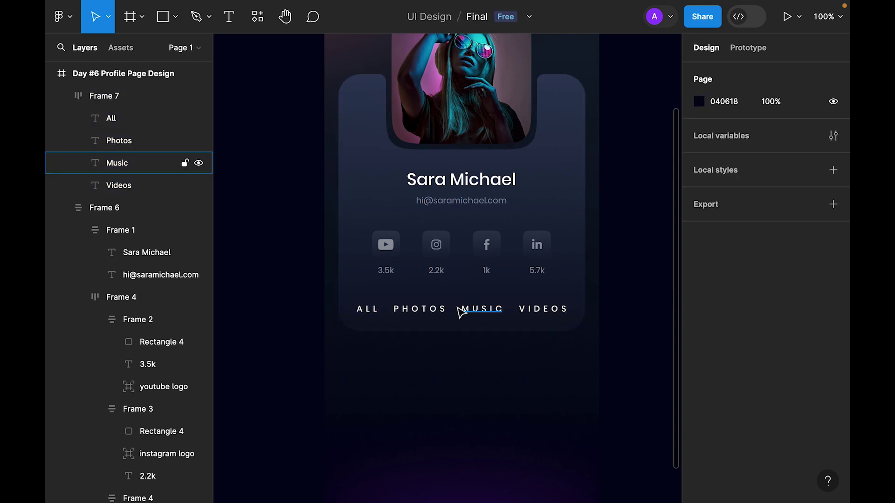
pyautogui.click(367, 310)
pyautogui.keyDown('shift'); pyautogui.click(483, 310); pyautogui.keyUp('shift')
pyautogui.keyDown('shift'); pyautogui.click(543, 314); pyautogui.keyUp('shift')
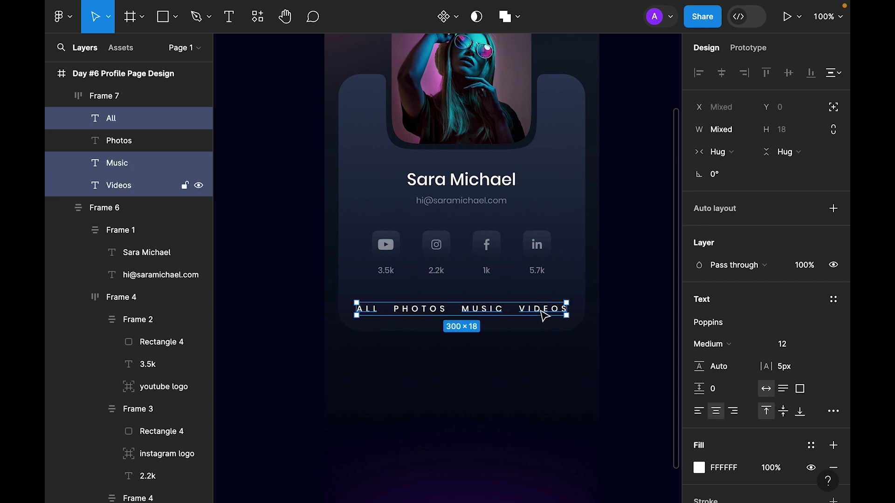
pyautogui.press('5')
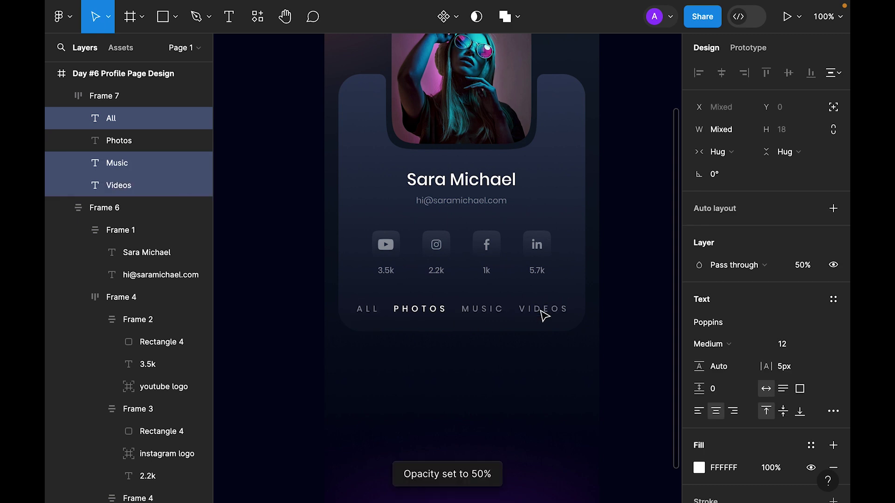
pyautogui.click(625, 295)
pyautogui.click(425, 310)
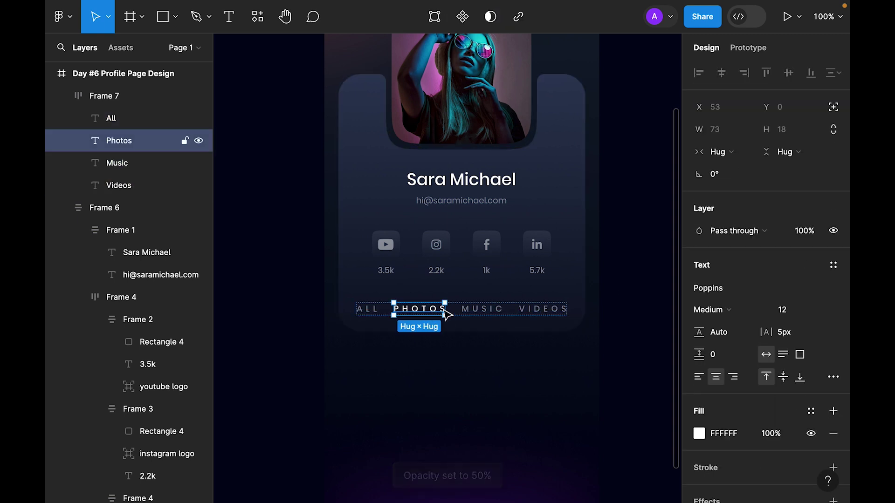
pyautogui.click(729, 311)
pyautogui.click(730, 325)
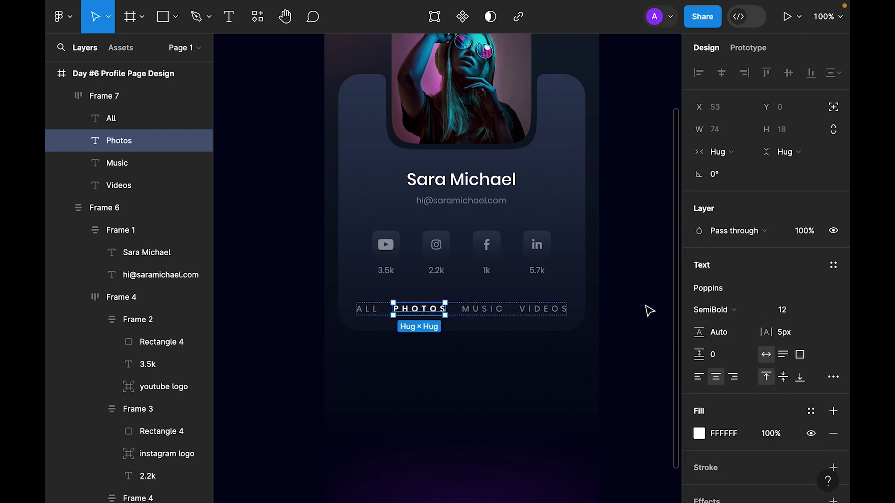
pyautogui.click(648, 310)
# Reduce the tab labels' letter spacing to 2px and nudge the tab row slightly lower.
pyautogui.moveTo(347, 334); pyautogui.dragTo(575, 317)
pyautogui.click(814, 368)
pyautogui.press('Down')
pyautogui.press('Down')
pyautogui.press('Down')
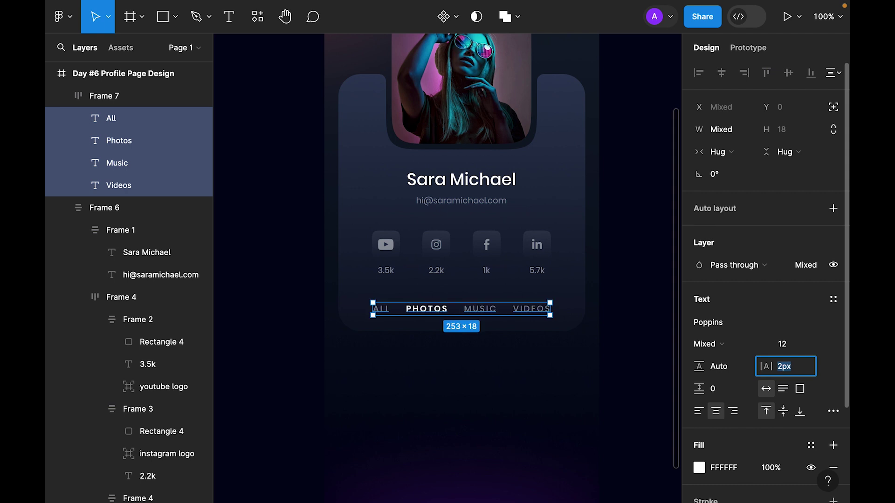
pyautogui.click(637, 320)
pyautogui.click(425, 313)
pyautogui.moveTo(442, 313); pyautogui.dragTo(443, 315)
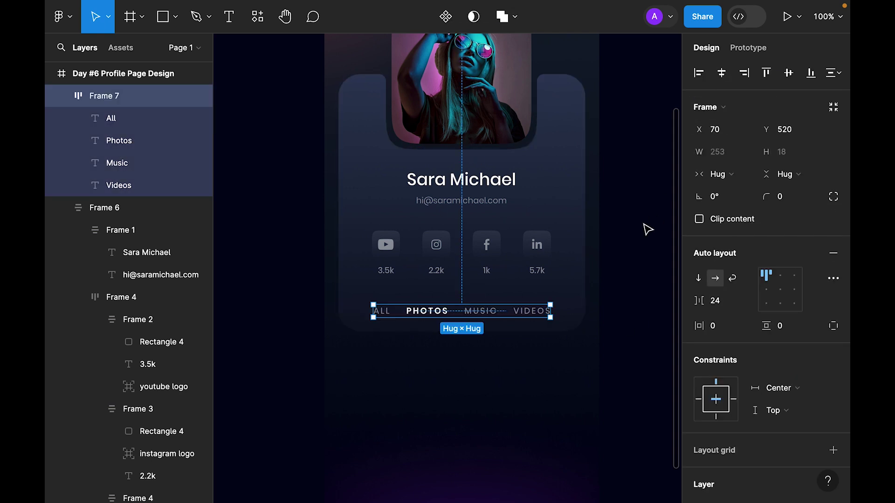
pyautogui.click(604, 351)
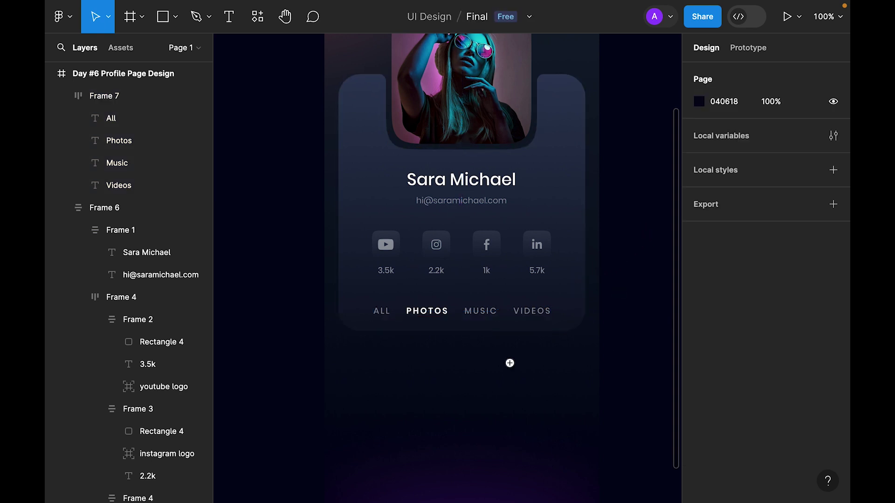
# Draw a short line under PHOTOS with a 4 px stroke and rounded ends.
pyautogui.scroll(3, 456, 343)
pyautogui.hscroll(1, 443, 340)
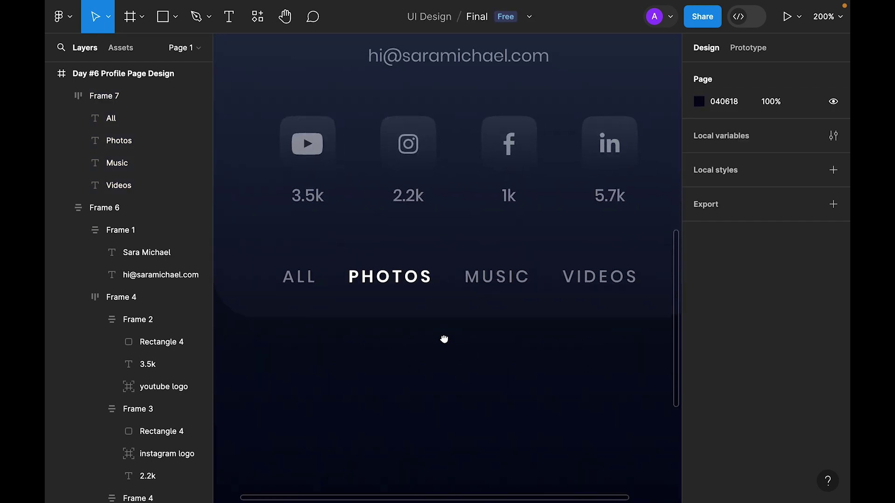
pyautogui.click(176, 18)
pyautogui.click(159, 70)
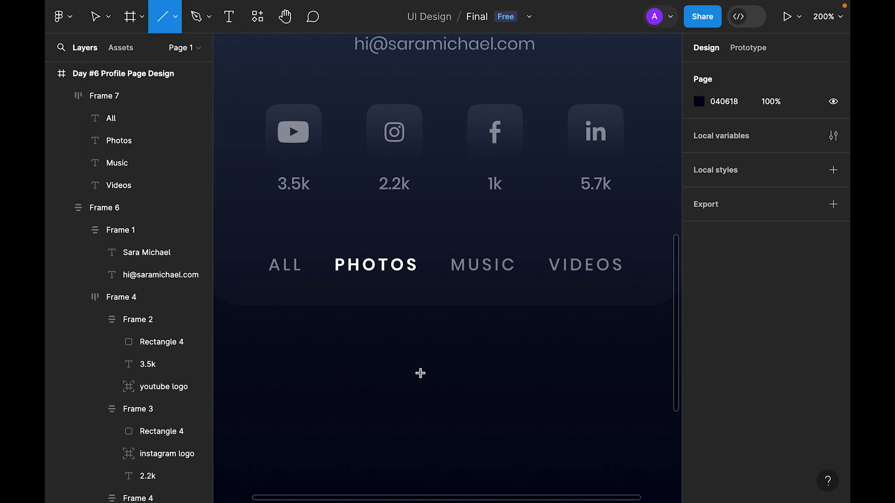
pyautogui.moveTo(334, 292)
pyautogui.mouseDown()
pyautogui.moveTo(411, 291)
pyautogui.moveTo(390, 309)
pyautogui.mouseUp()
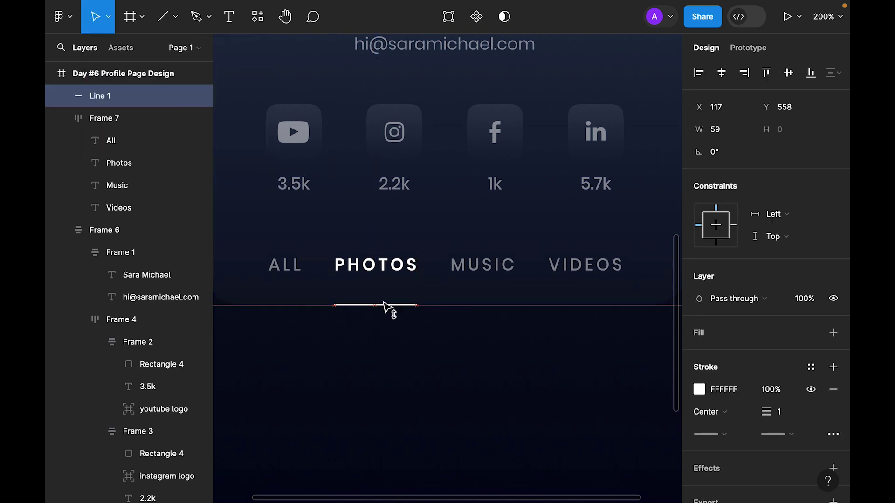
pyautogui.click(798, 414)
pyautogui.write('4')
pyautogui.press('Return')
pyautogui.click(800, 435)
pyautogui.click(741, 454)
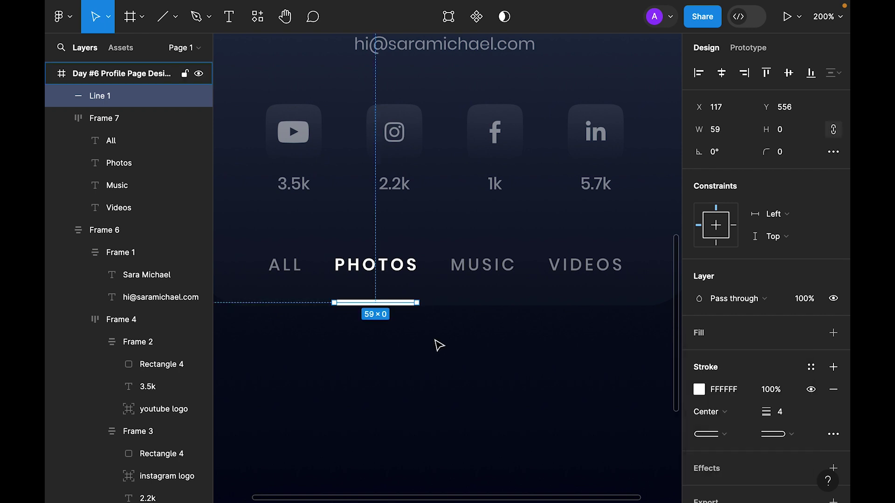
# Switch the line's stroke to a linear gradient sampling purple and dark blue stops.
pyautogui.hotkey('shift', '0')
pyautogui.scroll(2, 454, 327)
pyautogui.click(699, 390)
pyautogui.click(550, 76)
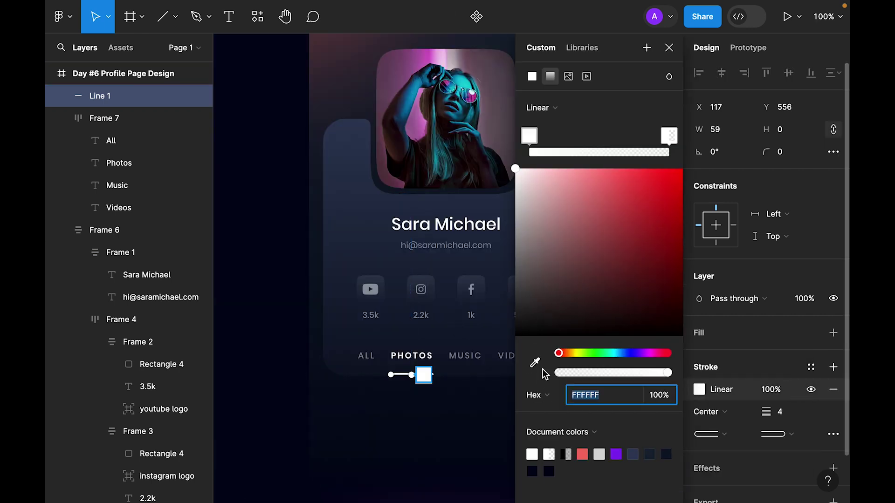
pyautogui.press('i')
pyautogui.click(446, 84)
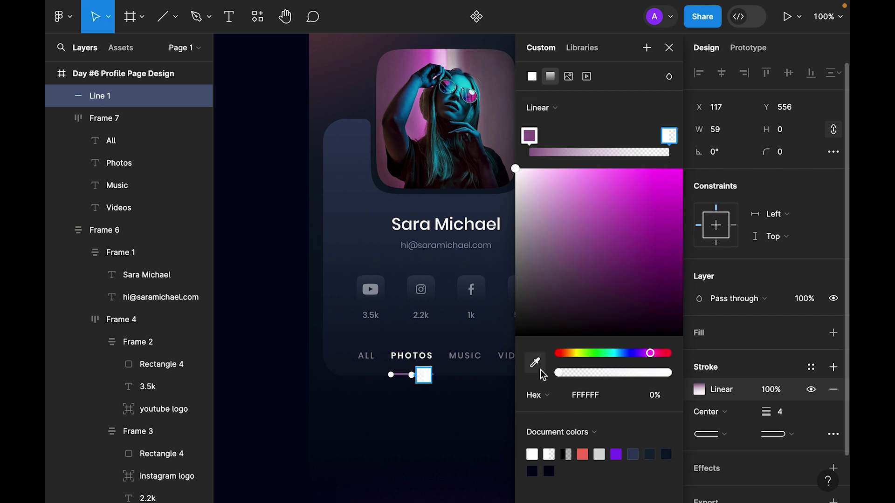
pyautogui.press('i')
pyautogui.click(448, 84)
# Stretch the gradient across the line and brighten its stops to magenta and blue.
pyautogui.moveTo(411, 375); pyautogui.dragTo(437, 375)
pyautogui.click(529, 135)
pyautogui.click(609, 185)
pyautogui.click(669, 136)
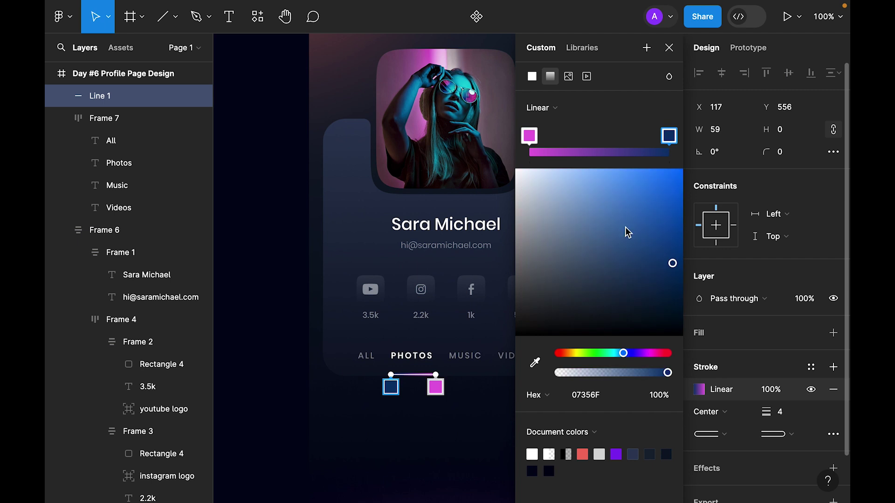
pyautogui.moveTo(625, 227); pyautogui.dragTo(681, 217)
pyautogui.click(669, 48)
# Save the underline's gradient stroke as a colour style named 'Gradient'.
pyautogui.click(635, 200)
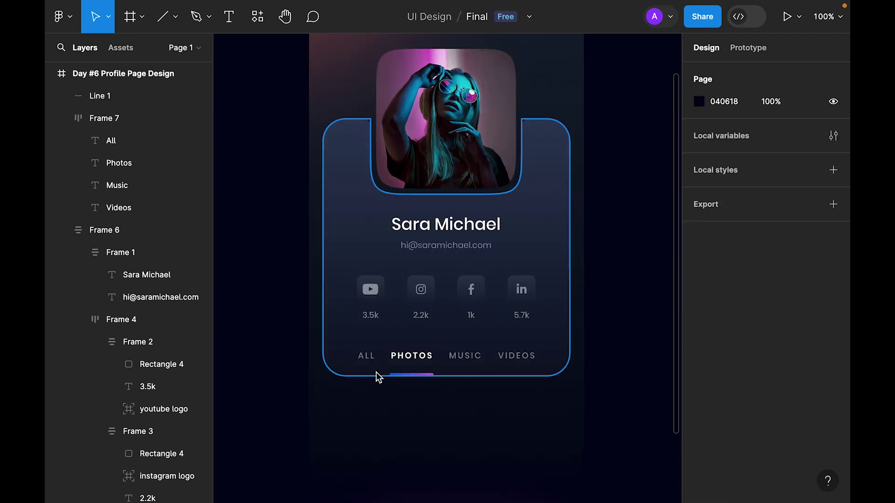
pyautogui.click(411, 375)
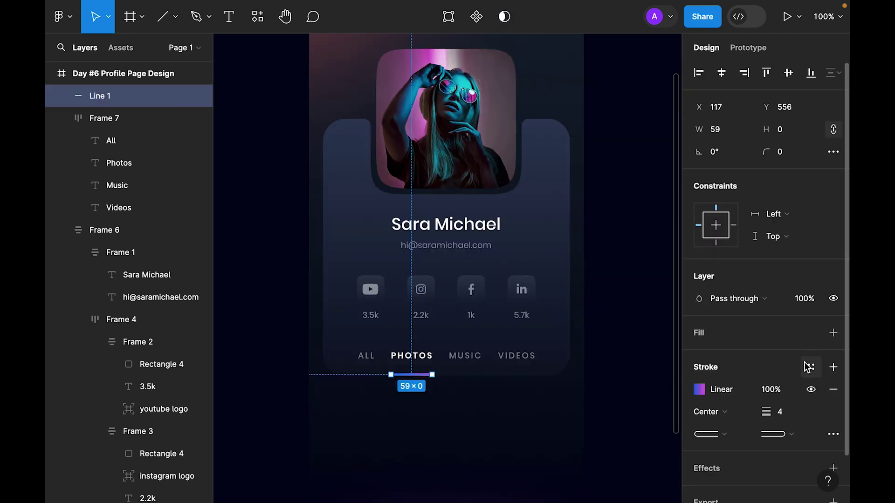
pyautogui.scroll(-2, 801, 355)
pyautogui.click(811, 315)
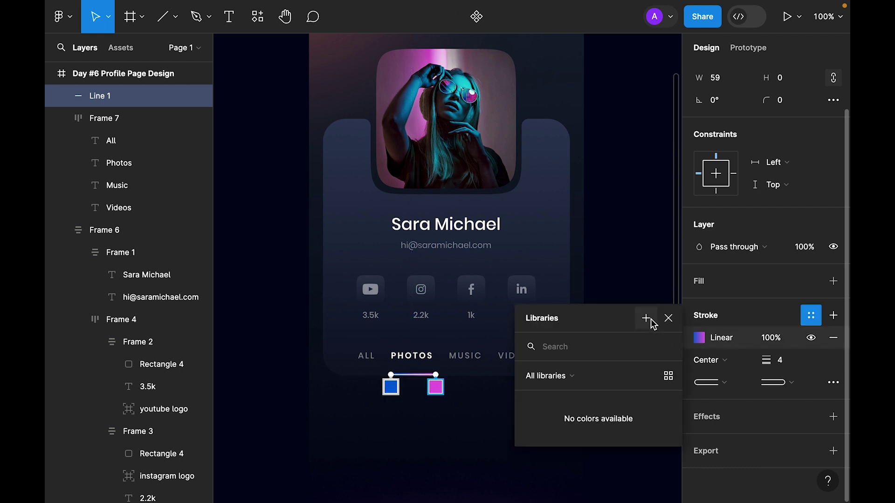
pyautogui.click(650, 319)
pyautogui.write('Gradient')
pyautogui.press('Return')
pyautogui.click(663, 323)
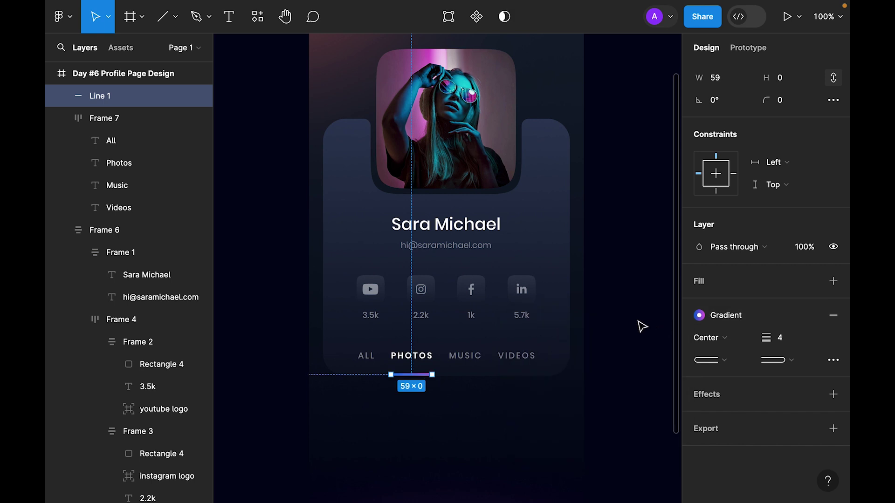
pyautogui.click(634, 297)
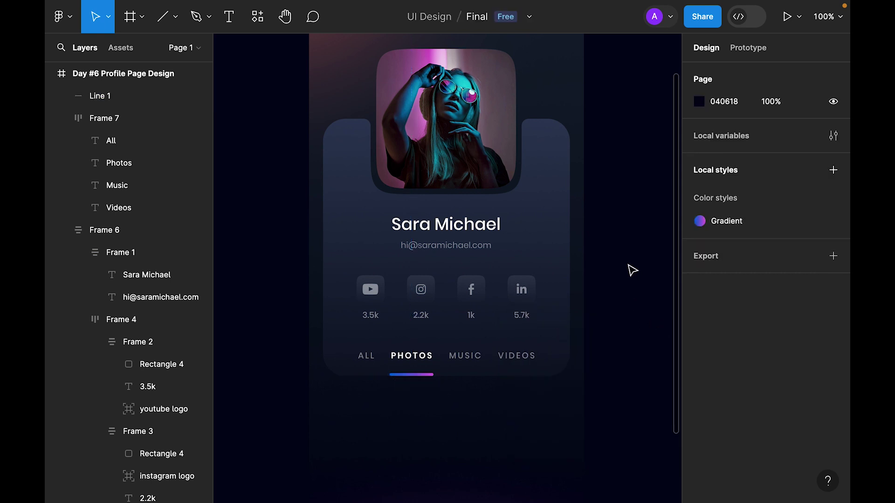
# Set the four social icon tiles to 100% layer opacity and 10% fill opacity.
pyautogui.scroll(-3, 639, 316)
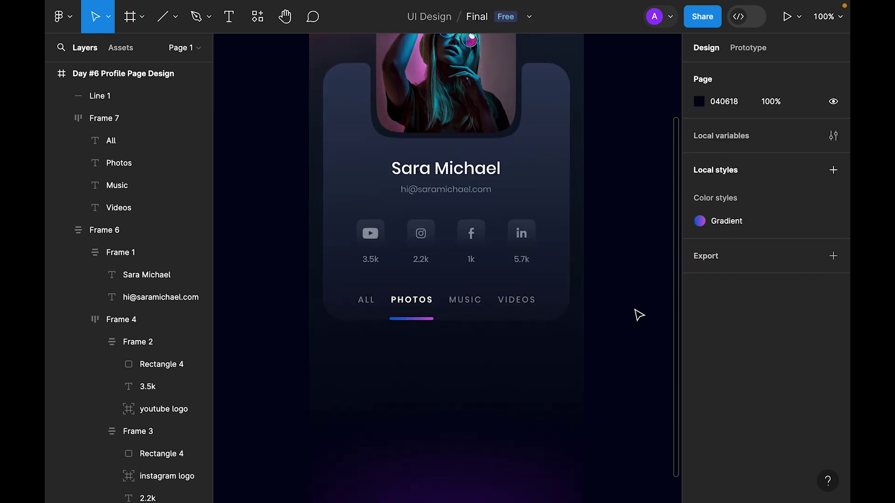
pyautogui.scroll(-2, 639, 316)
pyautogui.keyDown('ctrl'); pyautogui.click(380, 217); pyautogui.keyUp('ctrl')
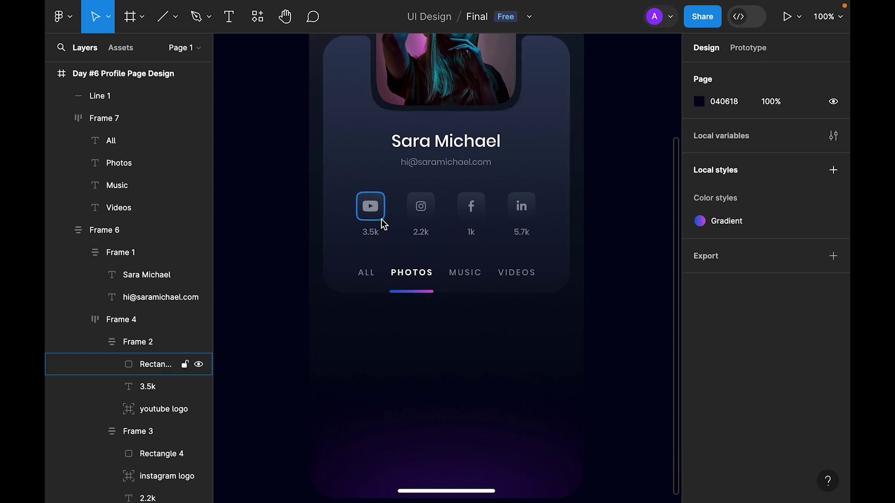
pyautogui.keyDown('ctrl'); pyautogui.keyDown('shift'); pyautogui.click(419, 219); pyautogui.keyUp('shift'); pyautogui.keyUp('ctrl')
pyautogui.keyDown('ctrl'); pyautogui.keyDown('shift'); pyautogui.click(471, 219); pyautogui.keyUp('shift'); pyautogui.keyUp('ctrl')
pyautogui.keyDown('ctrl'); pyautogui.keyDown('shift'); pyautogui.click(517, 219); pyautogui.keyUp('shift'); pyautogui.keyUp('ctrl')
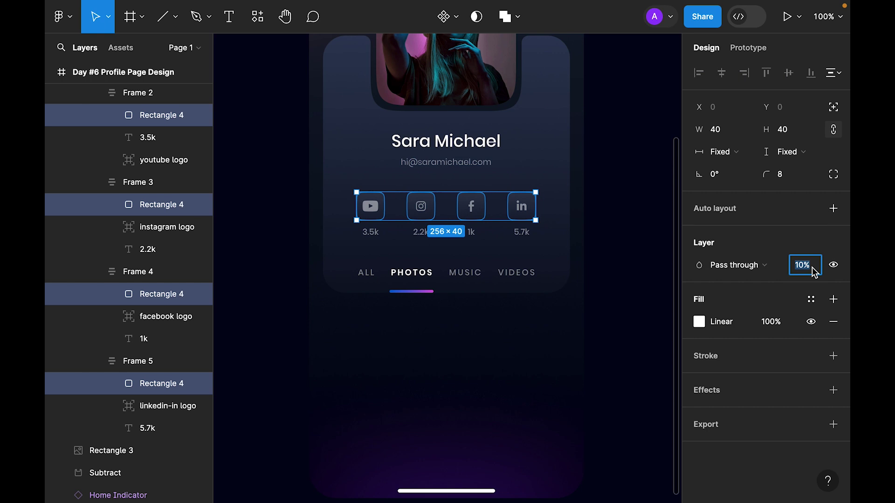
pyautogui.write('0')
pyautogui.press('Return')
pyautogui.click(775, 324)
pyautogui.write('1')
pyautogui.press('Return')
# Add an outline to the tiles using the Gradient colour style.
pyautogui.click(833, 356)
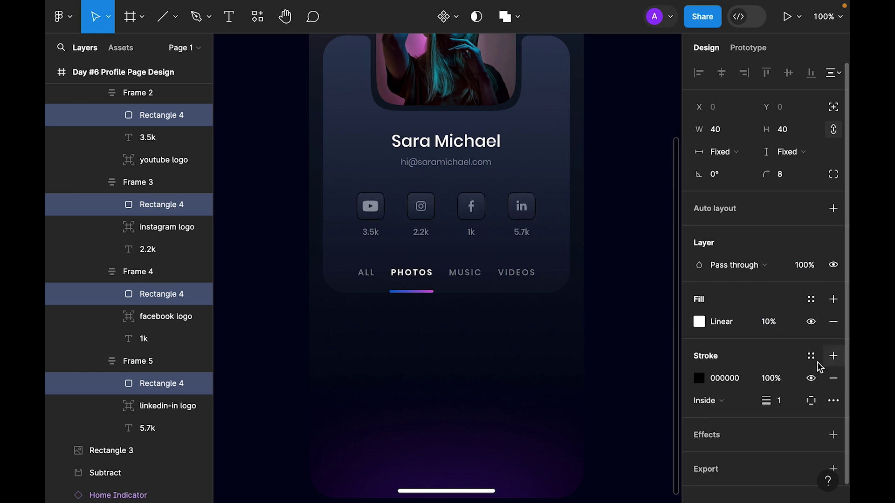
pyautogui.click(811, 355)
pyautogui.click(564, 443)
pyautogui.click(639, 310)
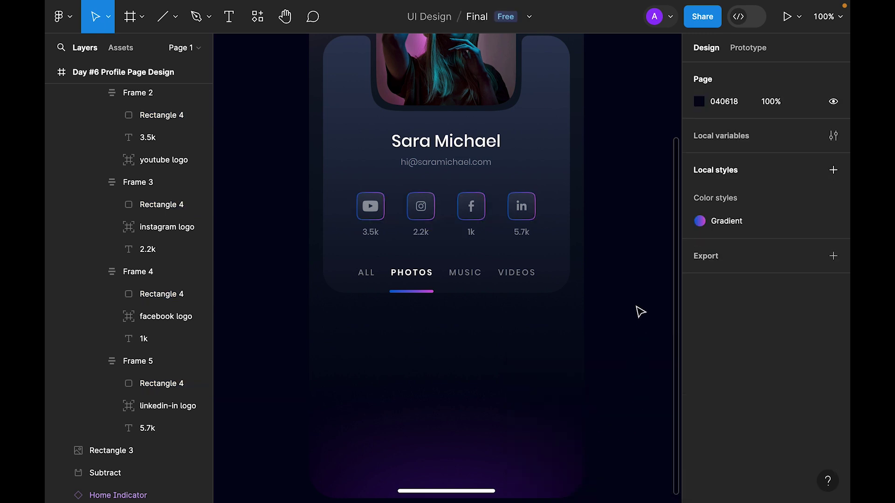
pyautogui.click(370, 208)
pyautogui.keyDown('shift'); pyautogui.click(418, 217); pyautogui.keyUp('shift')
pyautogui.keyDown('shift'); pyautogui.click(474, 224); pyautogui.keyUp('shift')
pyautogui.keyDown('shift'); pyautogui.click(528, 224); pyautogui.keyUp('shift')
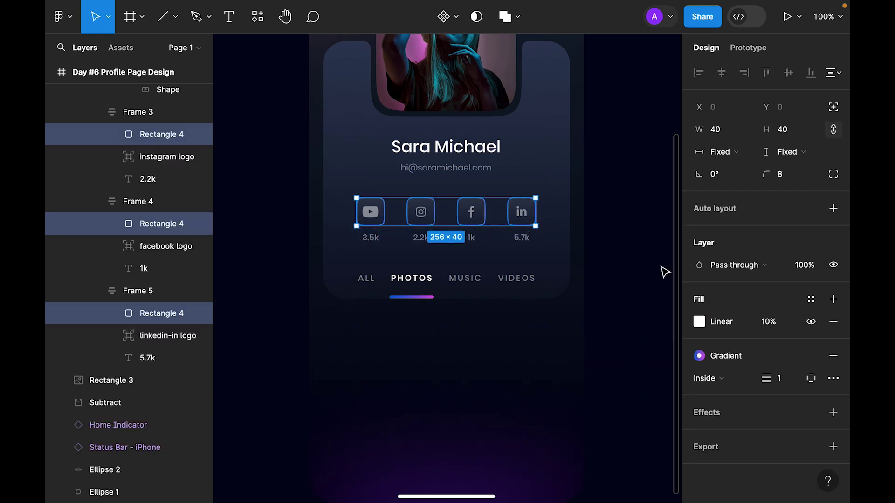
# Detach the Gradient style and set the tile outlines to 50% opacity.
pyautogui.click(811, 355)
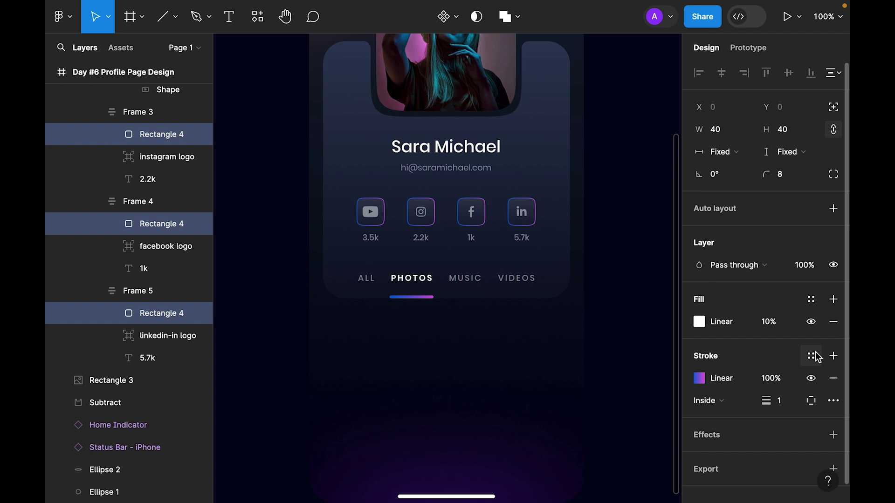
pyautogui.click(785, 379)
pyautogui.write('90')
pyautogui.press('Return')
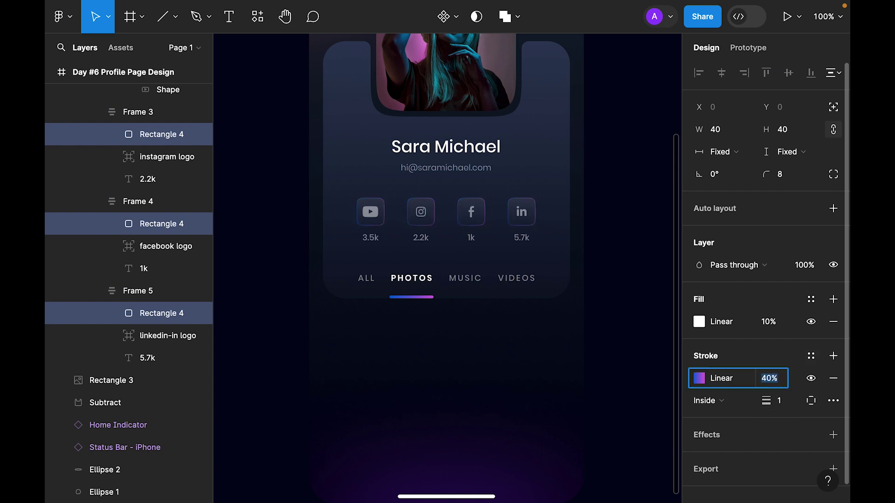
pyautogui.press('Return')
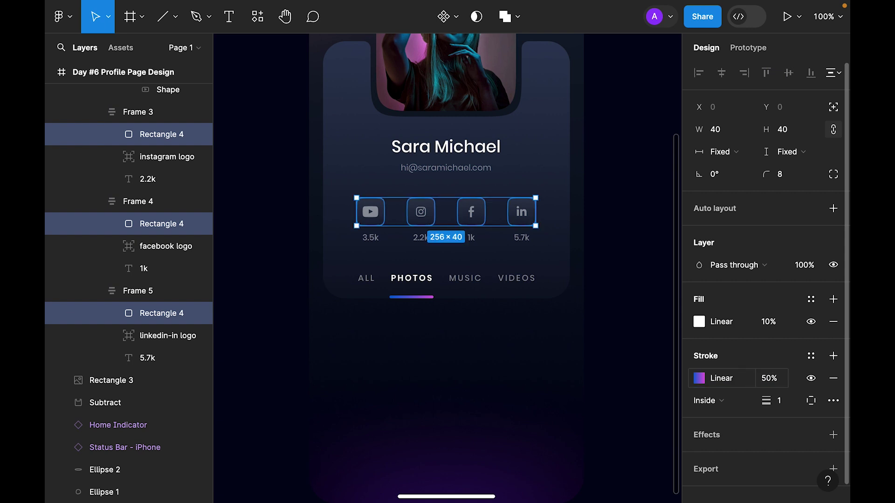
pyautogui.click(604, 351)
pyautogui.hotkey('shift', '1')
pyautogui.hotkey('shift', '0')
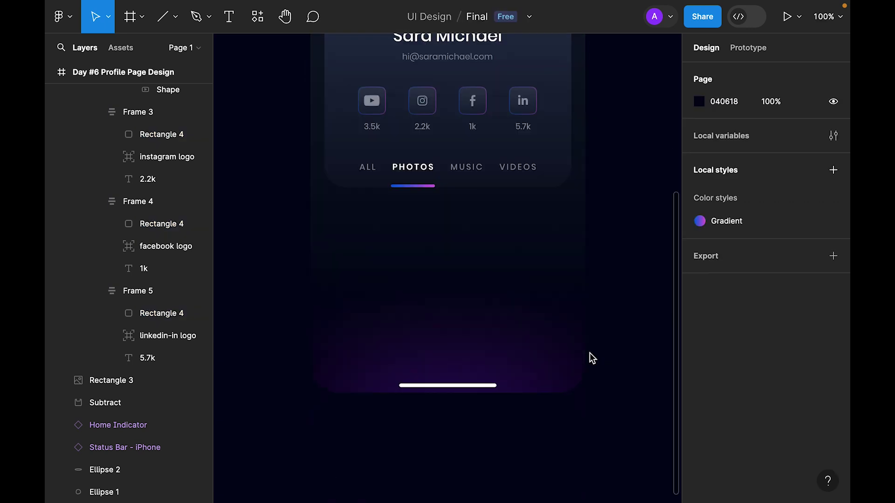
# Draw a 112×112 square below the tabs with a 24 px corner radius.
pyautogui.click(175, 16)
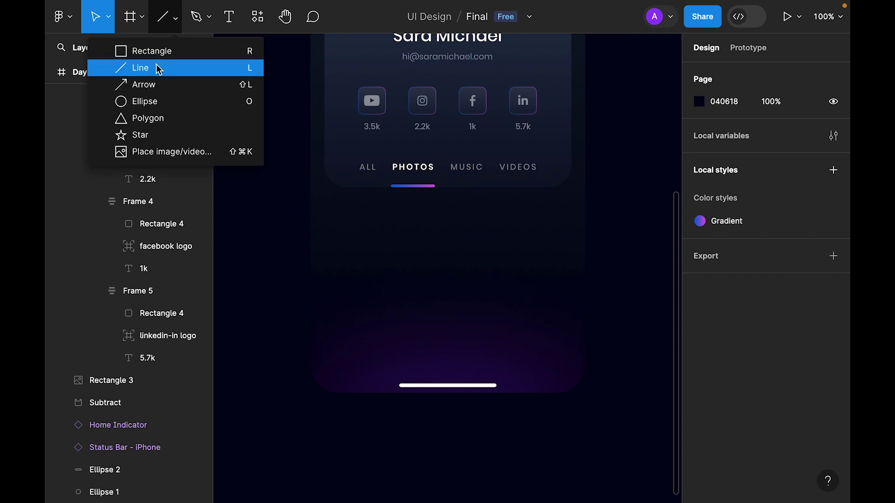
pyautogui.click(160, 50)
pyautogui.click(331, 241)
pyautogui.moveTo(373, 295); pyautogui.dragTo(370, 269)
pyautogui.click(792, 131)
pyautogui.write('112')
pyautogui.press('Tab')
pyautogui.press('Tab')
pyautogui.write('16')
pyautogui.press('Return')
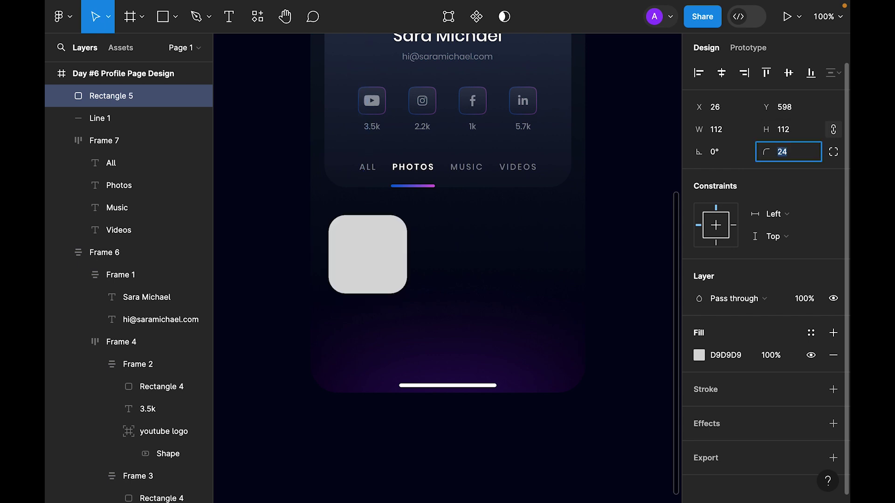
pyautogui.write('24')
pyautogui.press('Return')
pyautogui.click(833, 152)
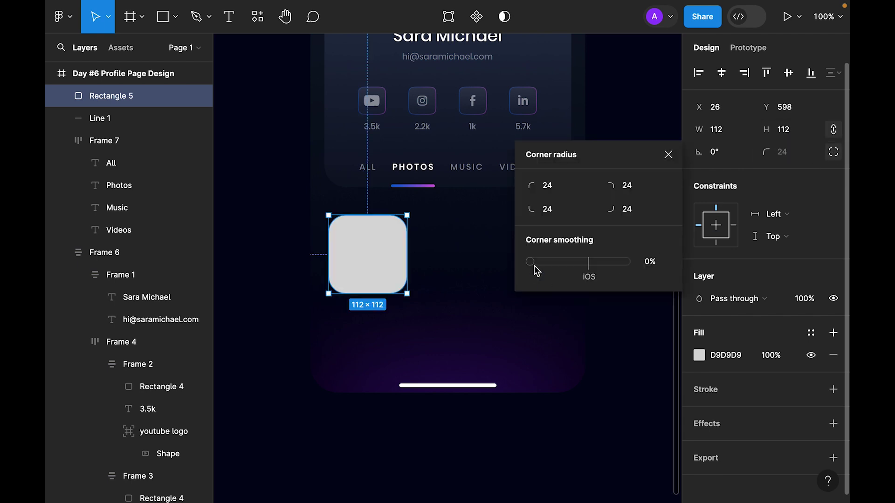
pyautogui.click(668, 155)
pyautogui.moveTo(368, 257); pyautogui.dragTo(458, 246)
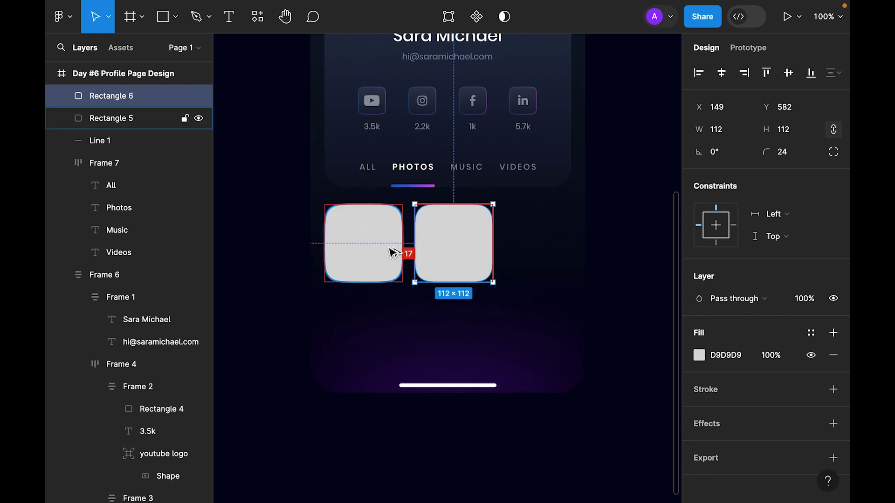
# Duplicate the square into a row of three with 8 px spacing in auto layout.
pyautogui.hotkey('ctrl', 'd')
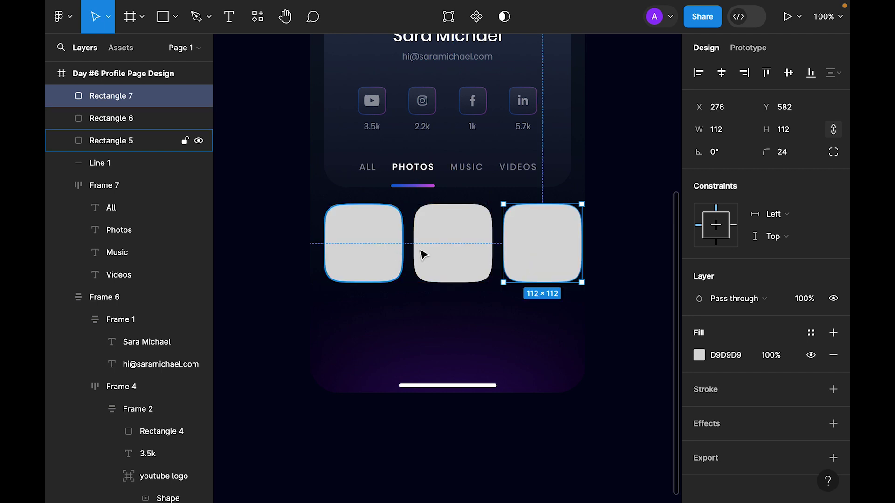
pyautogui.keyDown('shift'); pyautogui.click(448, 254); pyautogui.keyUp('shift')
pyautogui.keyDown('shift'); pyautogui.click(389, 263); pyautogui.keyUp('shift')
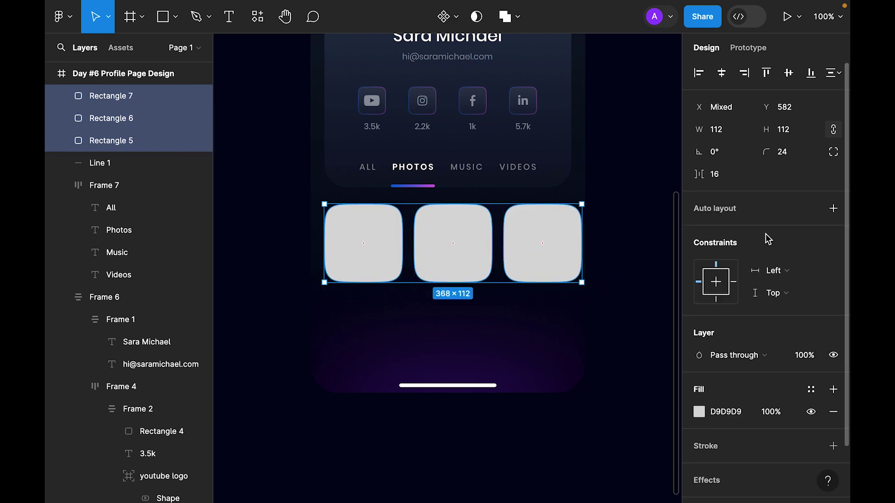
pyautogui.click(733, 175)
pyautogui.write('8')
pyautogui.press('Return')
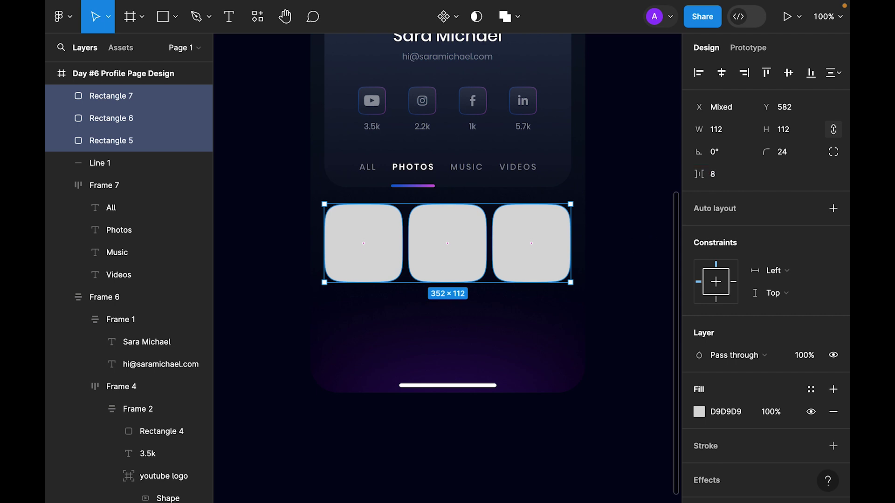
pyautogui.hotkey('shift', 'a')
# Duplicate the row below, stack both rows in a vertical auto layout, and launch Pexels.
pyautogui.moveTo(536, 260); pyautogui.dragTo(543, 332)
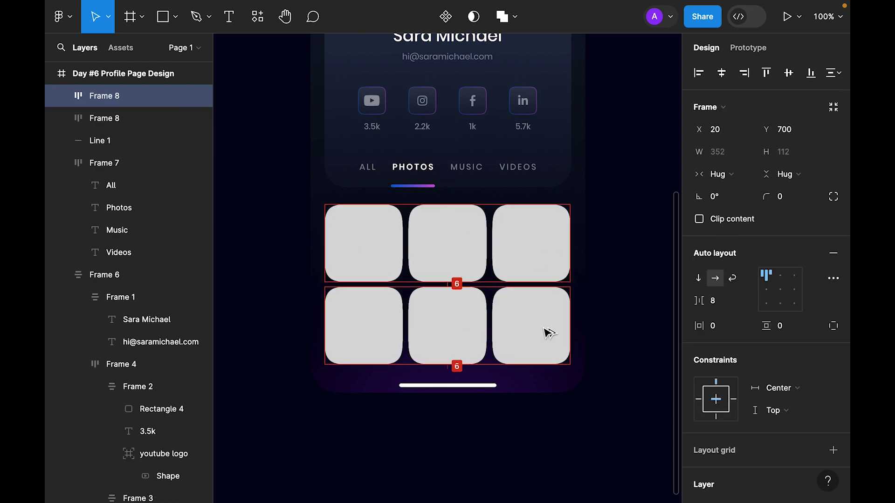
pyautogui.keyDown('shift'); pyautogui.click(551, 254); pyautogui.keyUp('shift')
pyautogui.hotkey('shift', 'a')
pyautogui.click(652, 234)
pyautogui.click(546, 330)
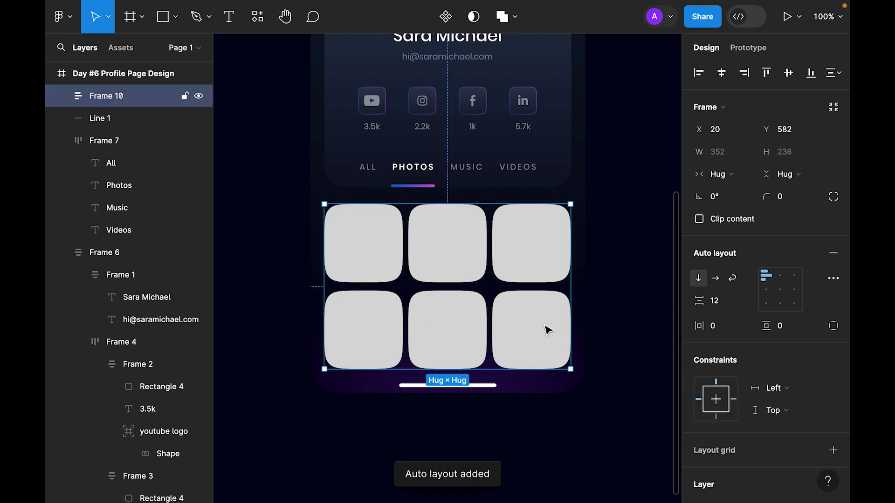
pyautogui.click(609, 239)
pyautogui.click(257, 16)
pyautogui.click(293, 177)
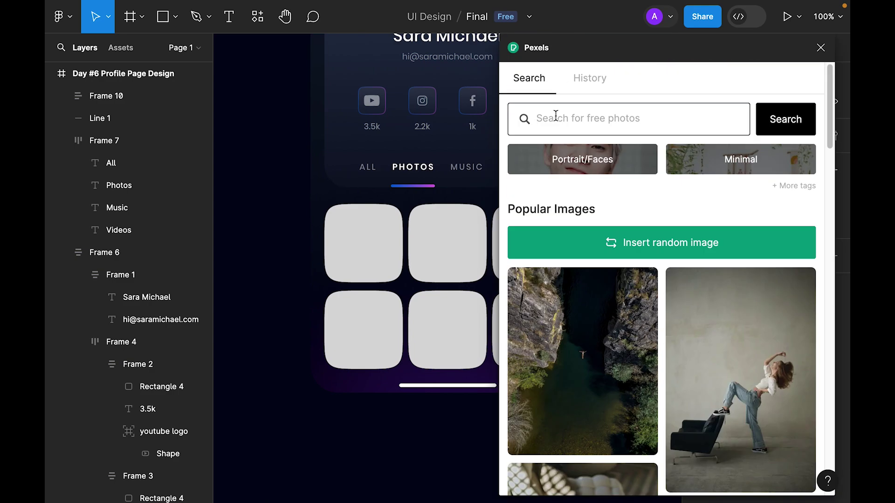
# Fill the first two squares with the VR couple photo in blue light.
pyautogui.scroll(-10, 669, 360)
pyautogui.moveTo(741, 290); pyautogui.dragTo(364, 242)
pyautogui.press('Tab')
pyautogui.scroll(-5, 580, 280)
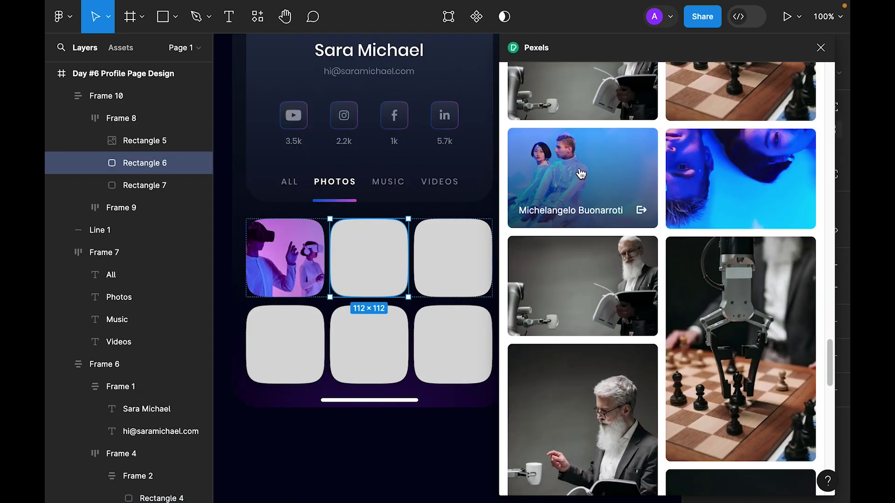
pyautogui.click(580, 176)
pyautogui.scroll(10, 667, 279)
# Search 'abstract color wallpaper' and fill the remaining four squares with abstract images.
pyautogui.click(629, 118)
pyautogui.write('abstract color wallpaper')
pyautogui.press('Return')
pyautogui.press('Tab')
pyautogui.click(741, 151)
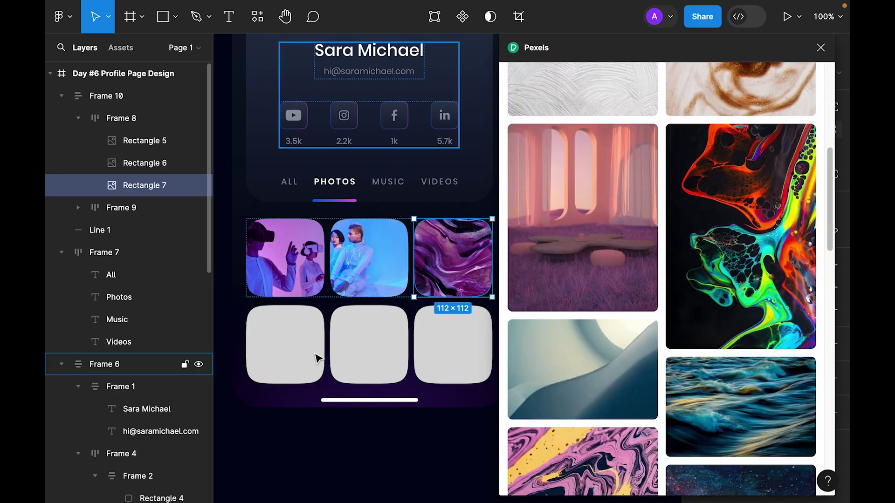
pyautogui.click(720, 230)
pyautogui.click(580, 219)
pyautogui.click(434, 343)
pyautogui.click(579, 369)
# Close Pexels, zoom to fit the profile frame, and select the Day #6 frame.
pyautogui.click(821, 47)
pyautogui.hotkey('ctrl', 'a')
pyautogui.hotkey('shift', '2')
pyautogui.click(591, 384)
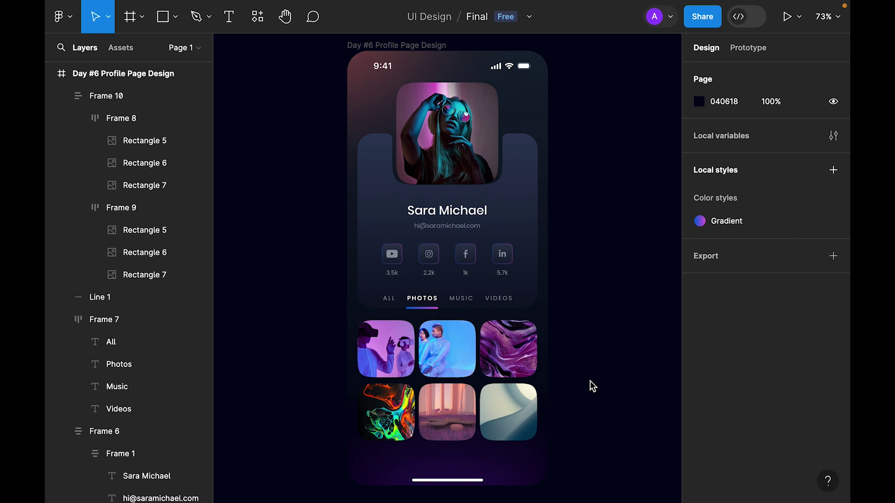
pyautogui.click(391, 45)
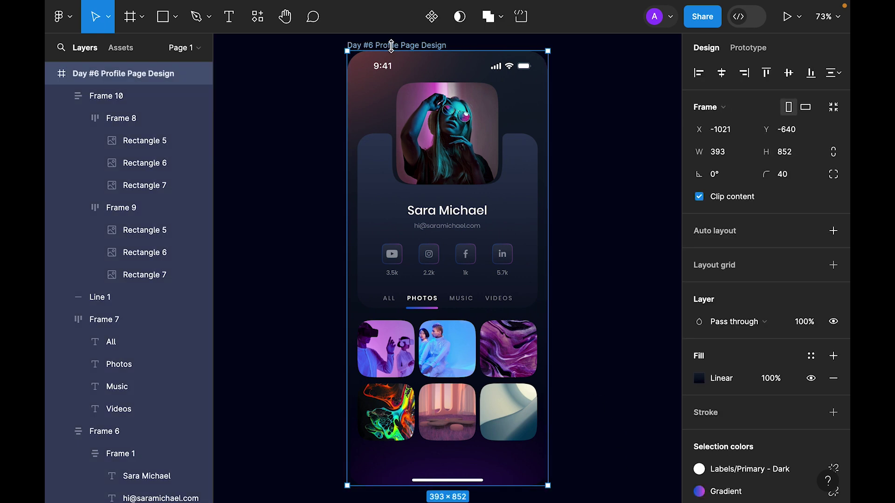
# Paste the four navigation icons and move them into the bottom bar.
pyautogui.hotkey('ctrl', 'v')
pyautogui.moveTo(545, 275); pyautogui.dragTo(539, 475)
pyautogui.click(612, 472)
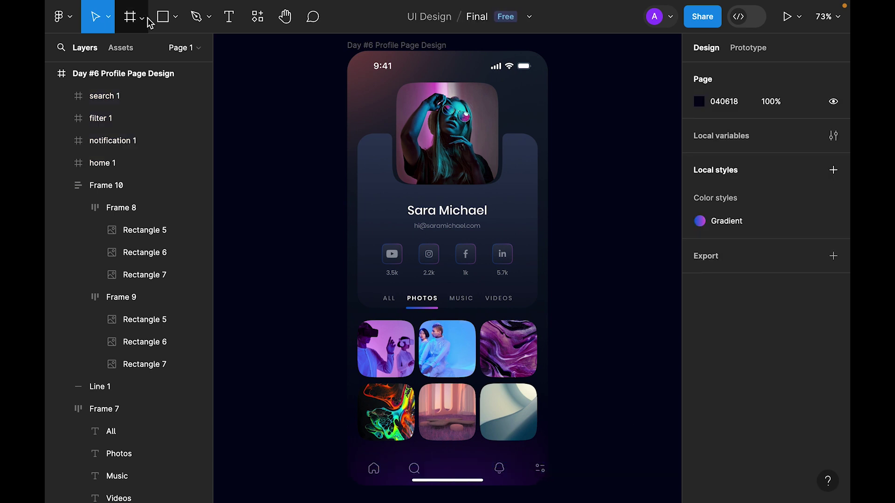
# Add a 64×64 circle among the icons in the bottom bar.
pyautogui.click(179, 19)
pyautogui.click(156, 99)
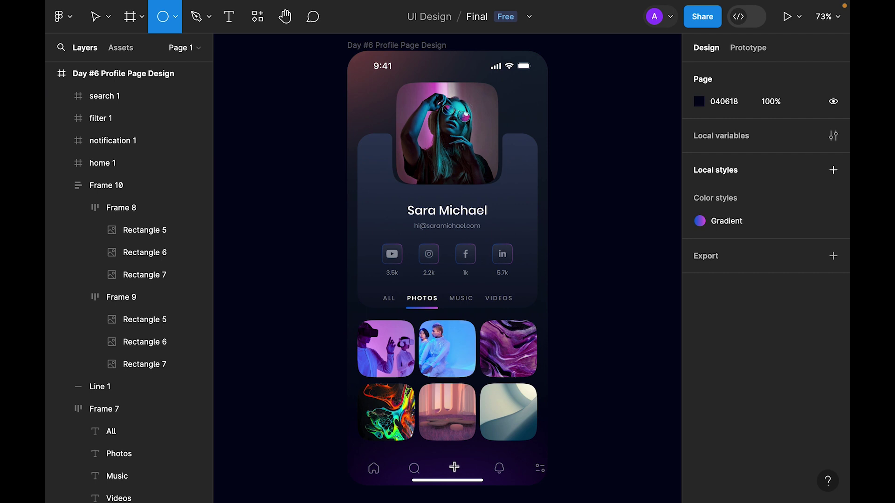
pyautogui.click(454, 462)
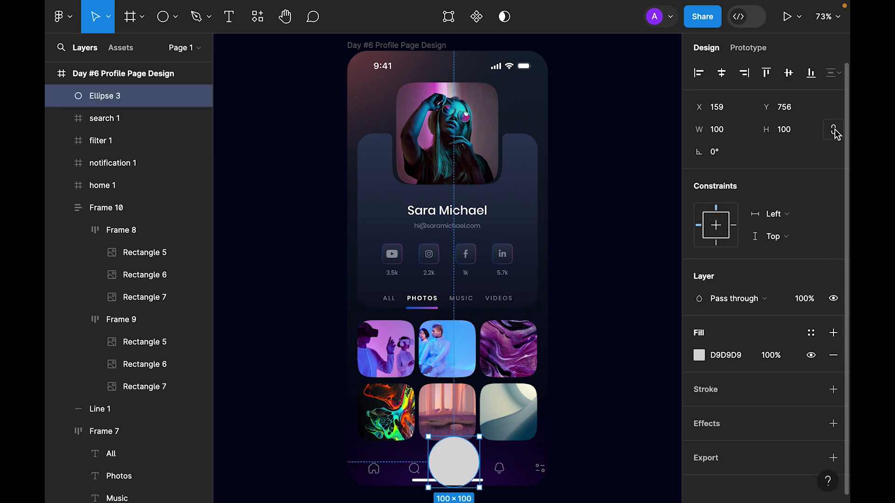
pyautogui.click(785, 136)
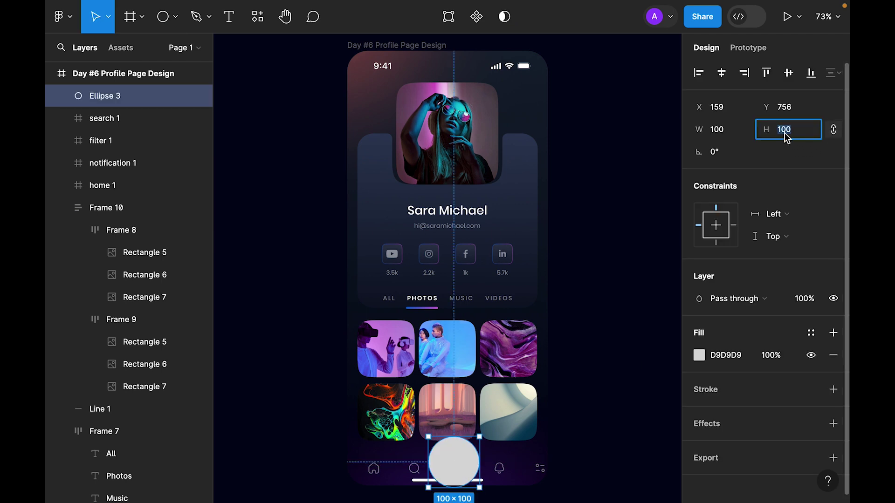
pyautogui.press('Return')
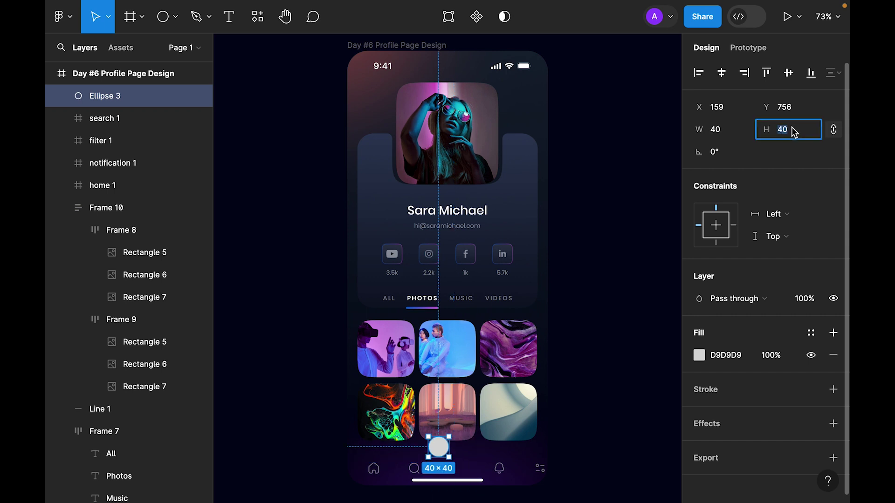
pyautogui.write('64')
pyautogui.press('Return')
pyautogui.press('Escape')
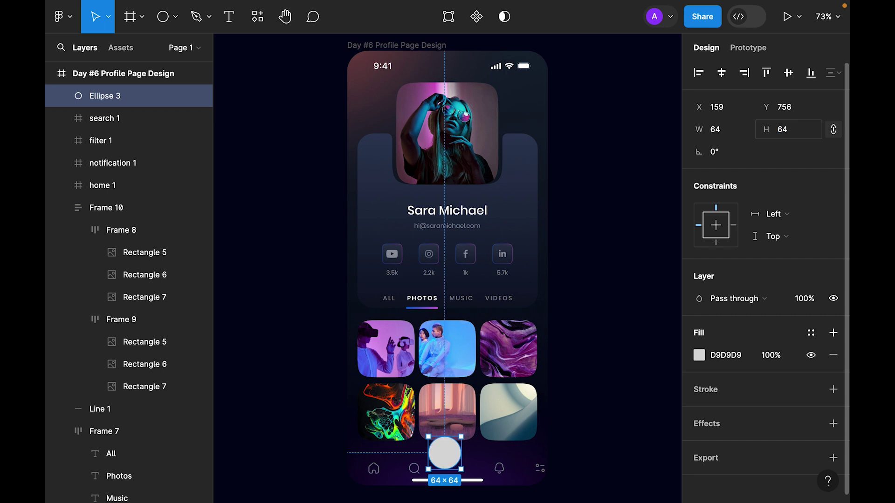
# Wrap the circle and four icons in a centre-aligned auto-layout row, centred horizontally.
pyautogui.click(540, 469)
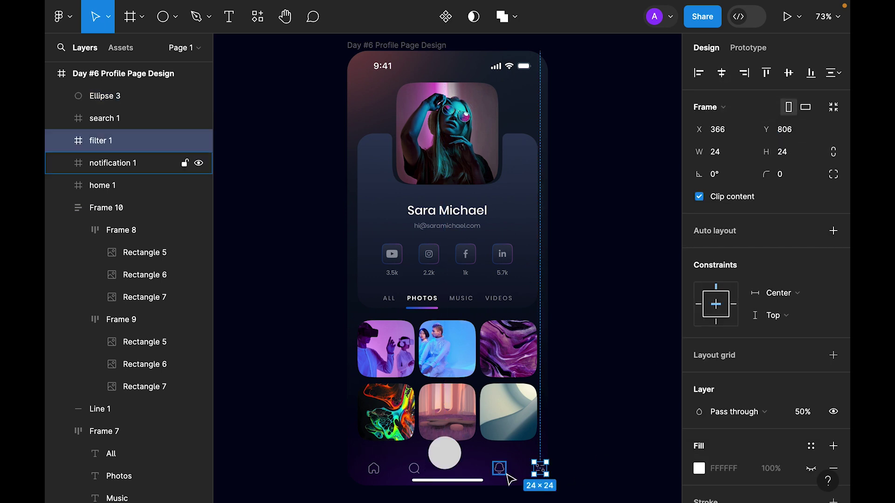
pyautogui.keyDown('shift'); pyautogui.click(499, 469); pyautogui.keyUp('shift')
pyautogui.keyDown('shift'); pyautogui.click(445, 453); pyautogui.keyUp('shift')
pyautogui.keyDown('shift'); pyautogui.click(414, 468); pyautogui.keyUp('shift')
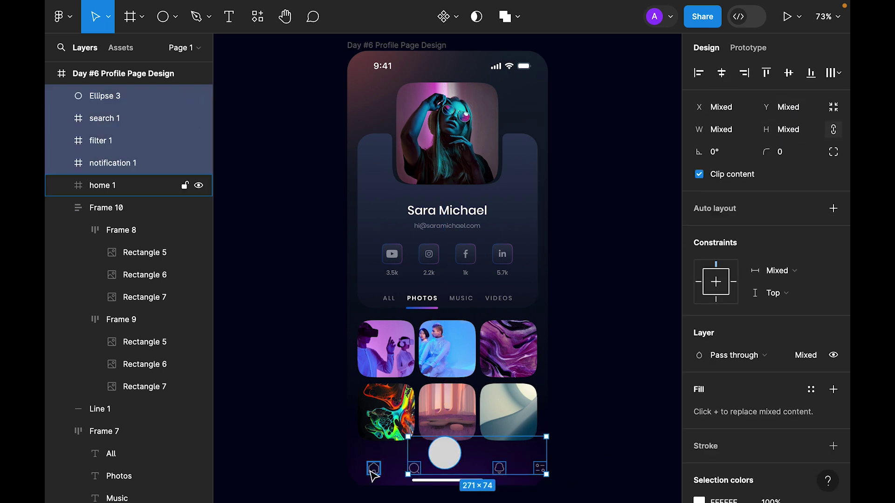
pyautogui.keyDown('shift'); pyautogui.click(371, 469); pyautogui.keyUp('shift')
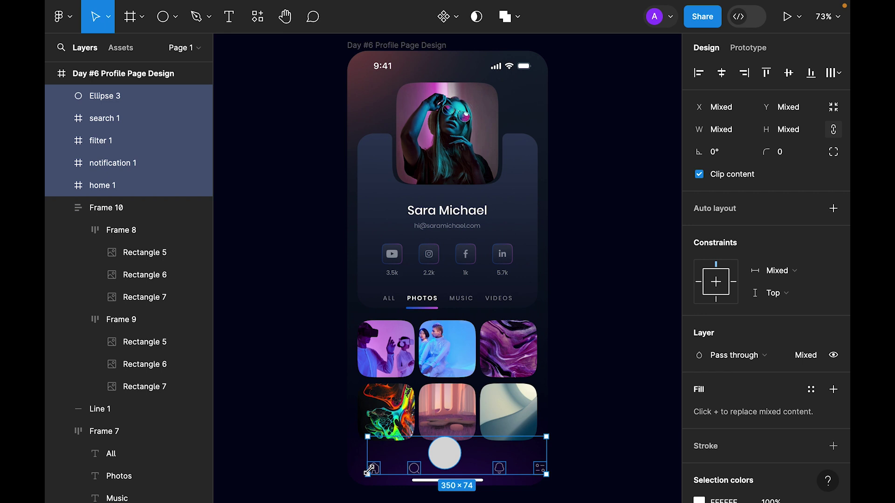
pyautogui.hotkey('shift', 'a')
pyautogui.click(768, 290)
pyautogui.scroll(-3, 583, 391)
pyautogui.hotkey('alt', 'h')
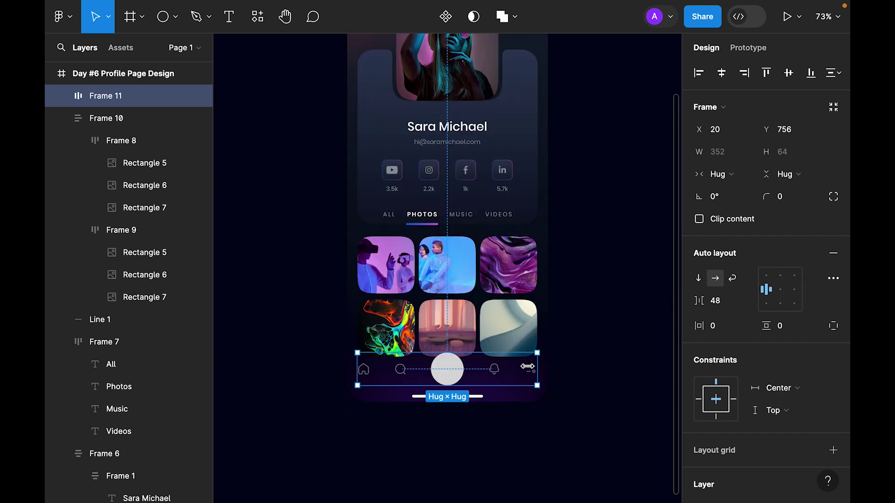
# Give the nav circle a 4 px stroke using the Gradient colour style.
pyautogui.moveTo(446, 373); pyautogui.dragTo(447, 379)
pyautogui.doubleClick(447, 379)
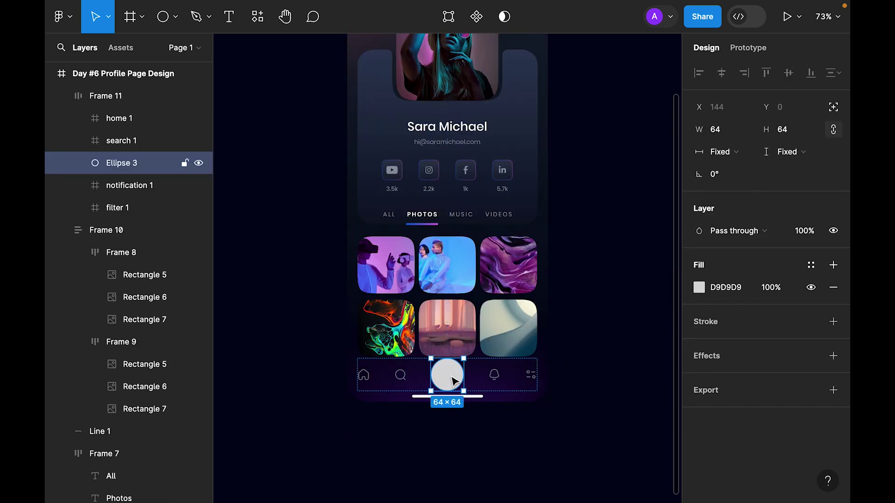
pyautogui.click(833, 322)
pyautogui.click(783, 368)
pyautogui.write('3')
pyautogui.press('Return')
pyautogui.click(786, 372)
pyautogui.write('4')
pyautogui.press('Return')
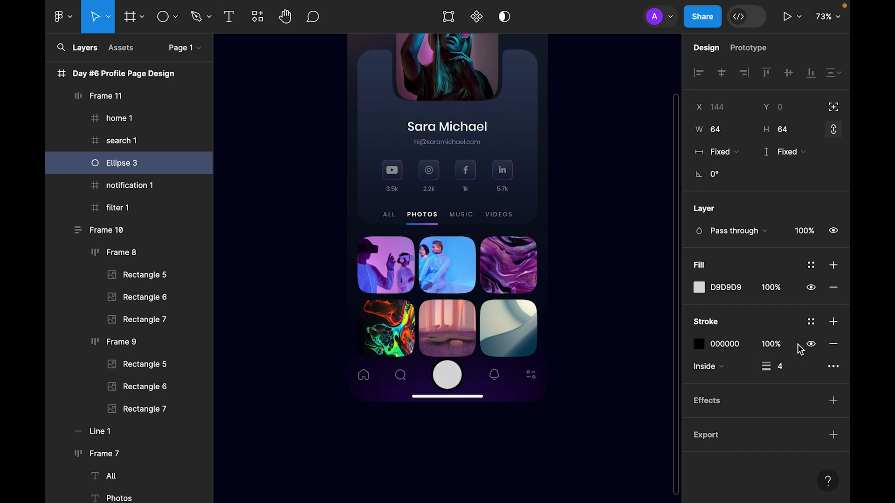
pyautogui.click(811, 322)
pyautogui.click(563, 418)
pyautogui.click(621, 390)
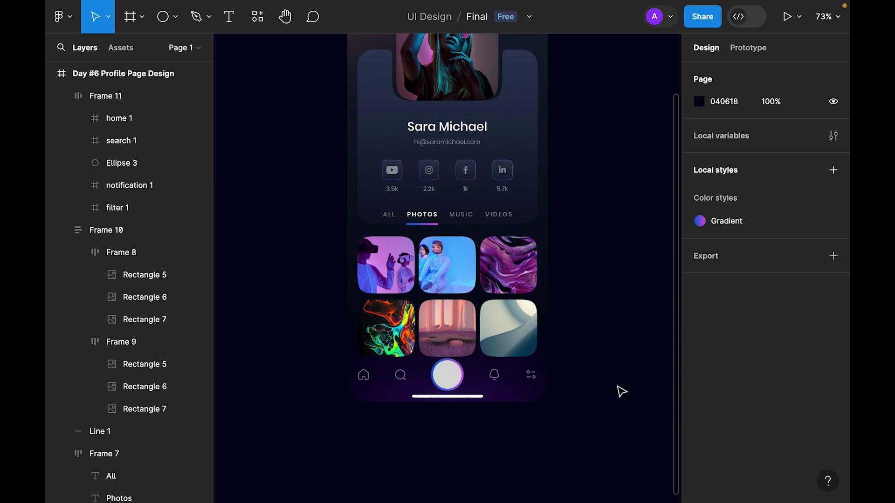
# Place a round profile-photo thumbnail in the nav row and delete the white circle.
pyautogui.click(458, 388)
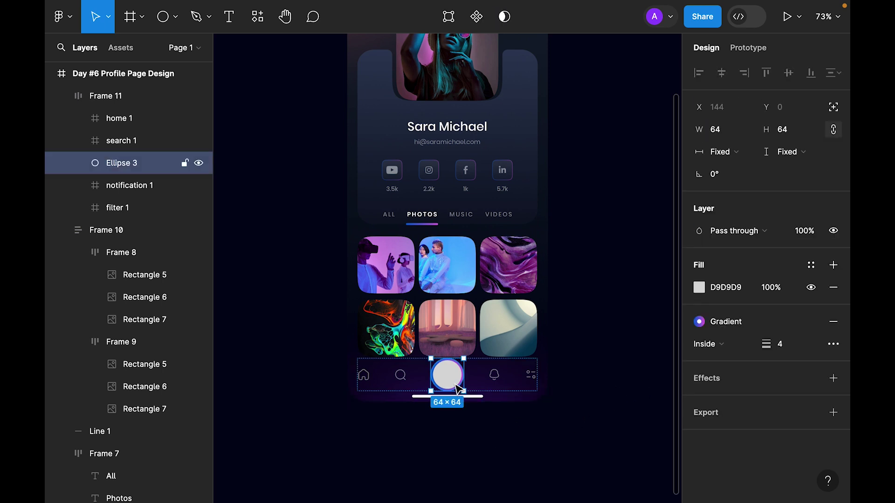
pyautogui.click(469, 77)
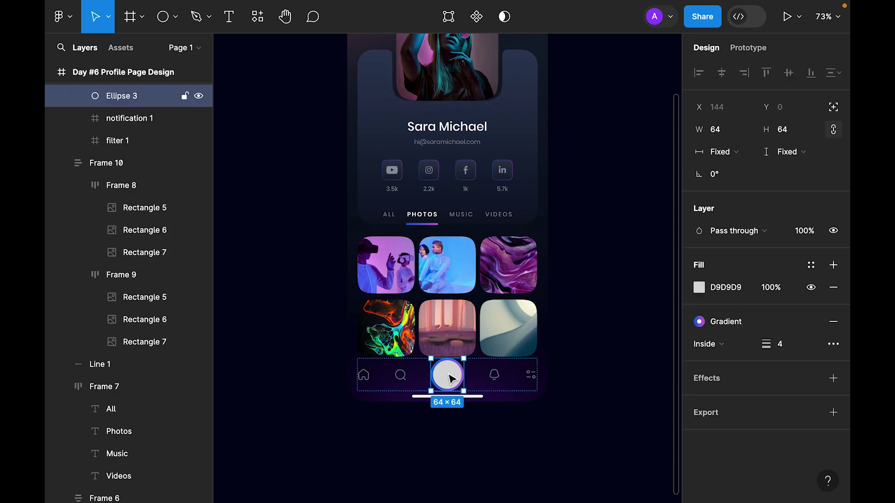
pyautogui.press('Tab')
pyautogui.click(423, 381)
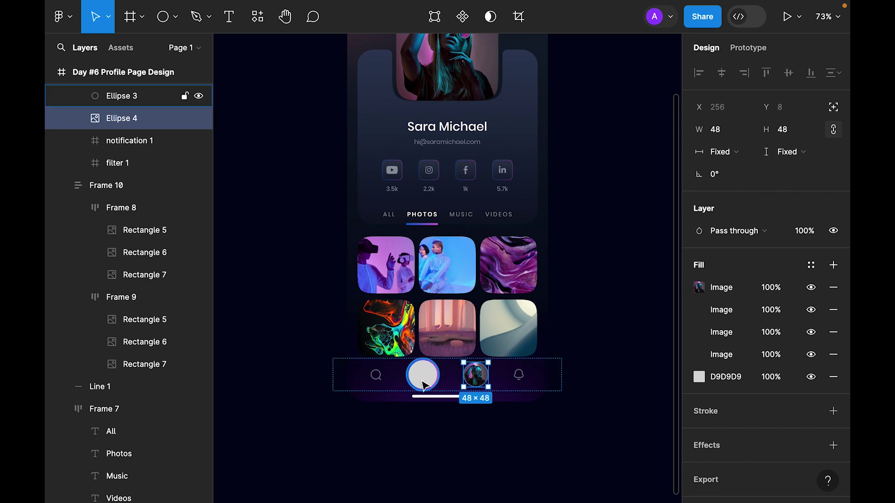
pyautogui.press('Delete')
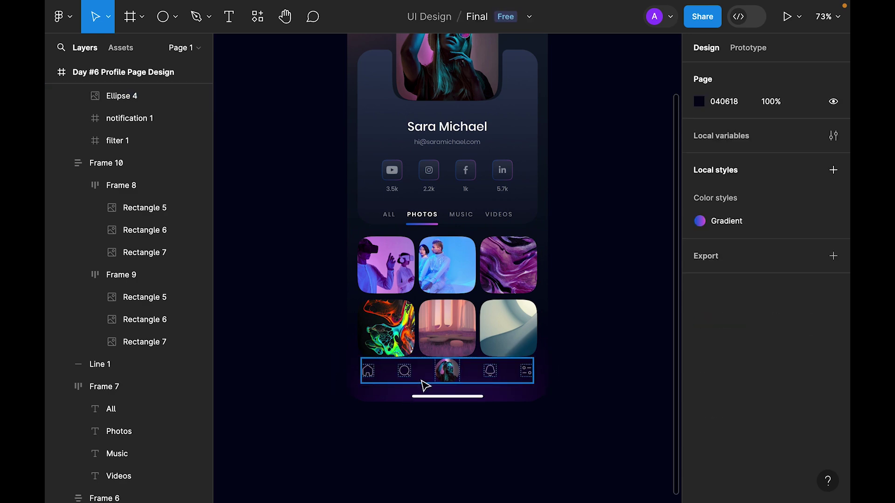
# Draw a new circle over the centre photo and bring the nav row in front of it.
pyautogui.click(457, 446)
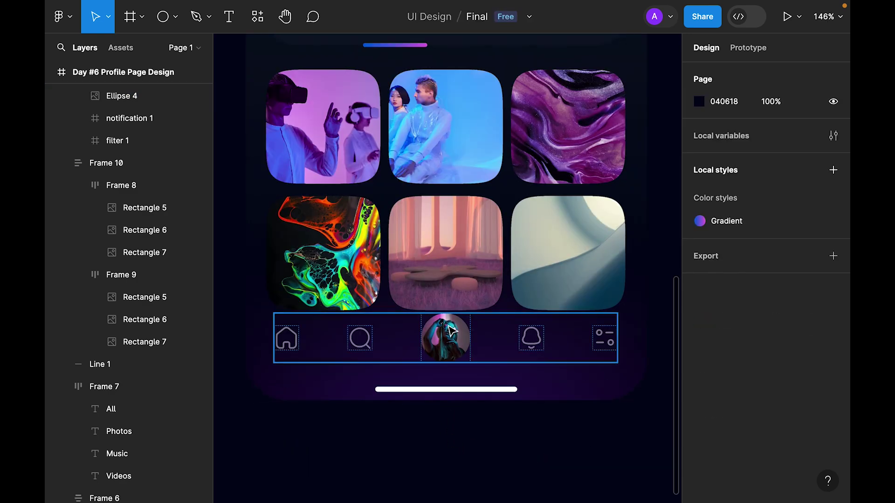
pyautogui.click(459, 343)
pyautogui.moveTo(454, 349); pyautogui.dragTo(453, 344)
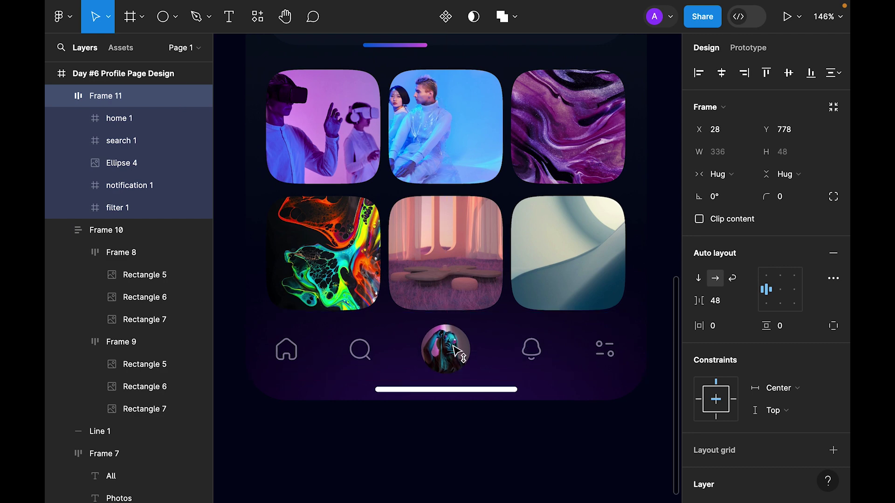
pyautogui.press('Escape')
pyautogui.click(164, 28)
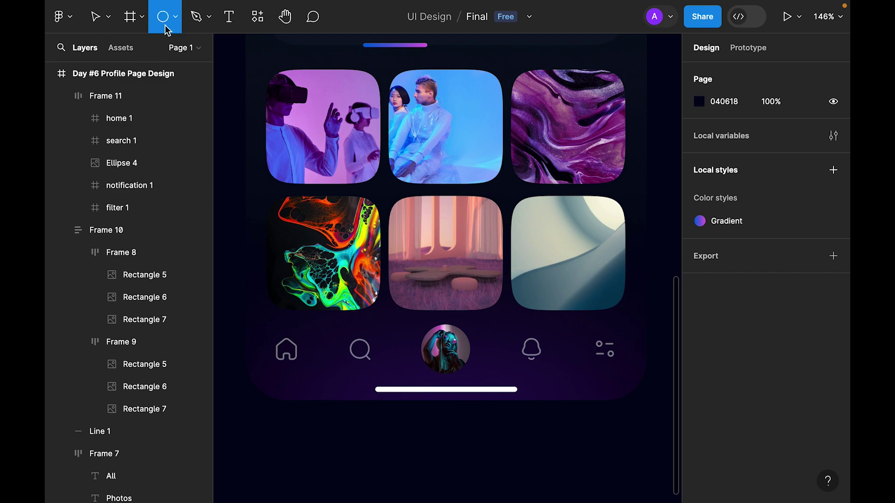
pyautogui.click(403, 321)
pyautogui.moveTo(406, 326); pyautogui.dragTo(440, 337)
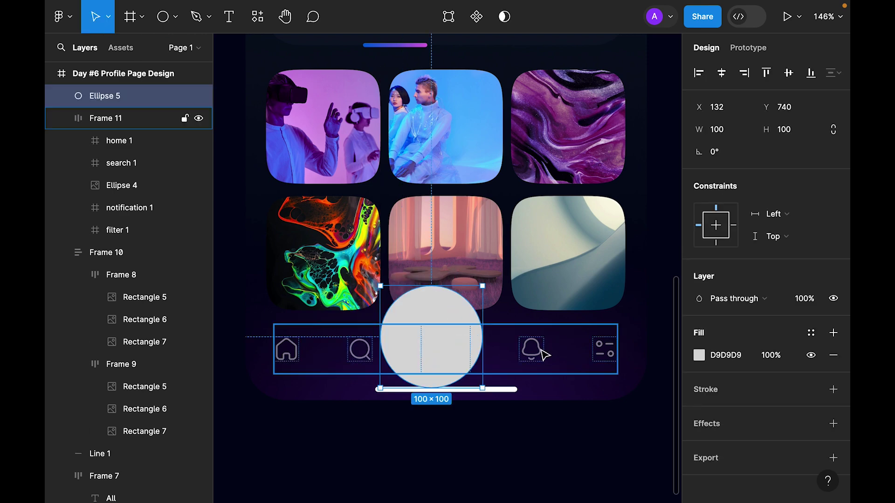
pyautogui.click(529, 348)
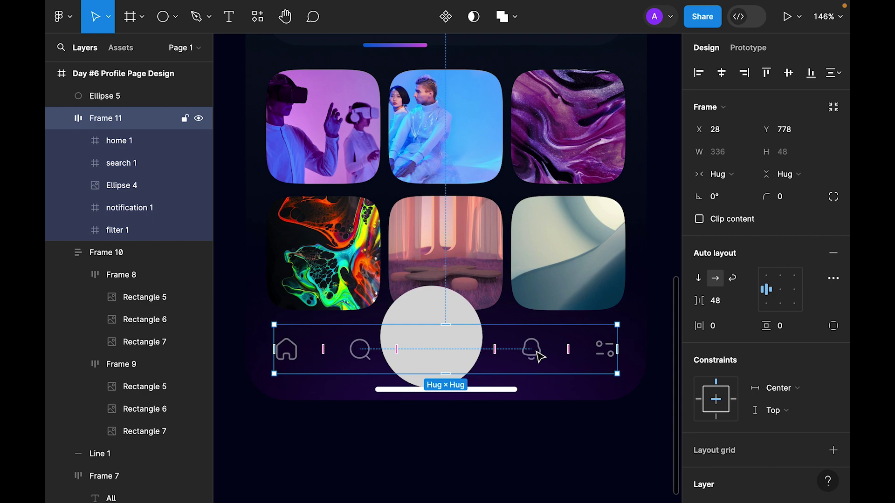
pyautogui.rightClick(540, 357)
pyautogui.click(611, 170)
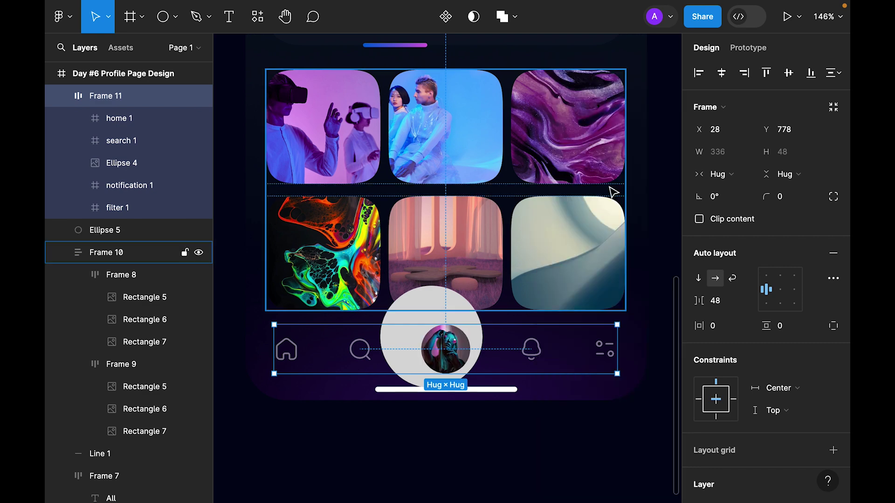
# Scale the circle to 57×57 and fill it with the Gradient style.
pyautogui.click(452, 309)
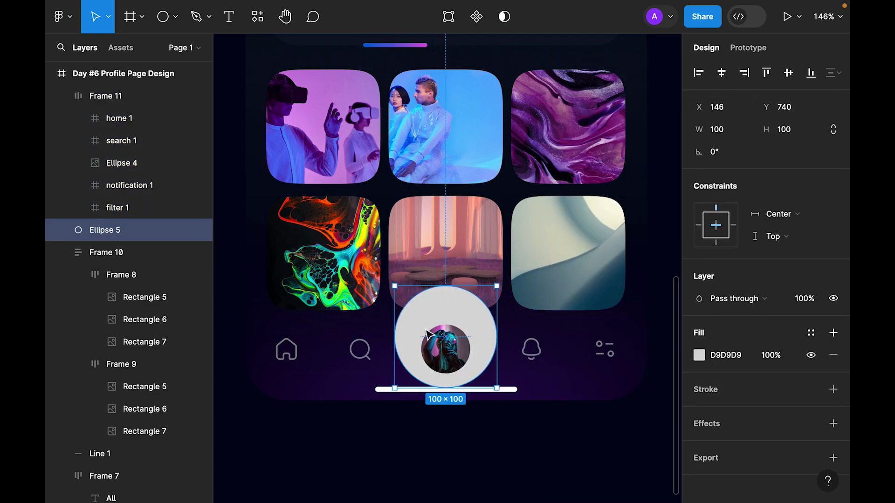
pyautogui.press('k')
pyautogui.moveTo(446, 286); pyautogui.dragTo(451, 320)
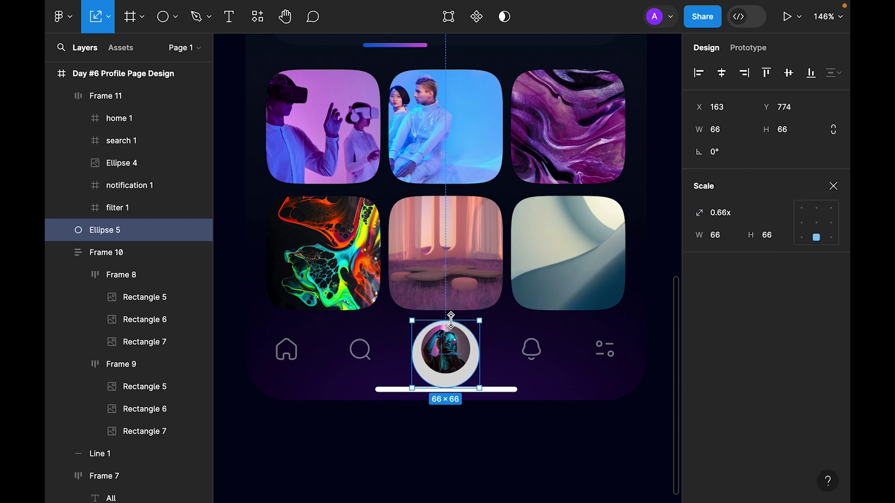
pyautogui.moveTo(445, 388); pyautogui.dragTo(447, 378)
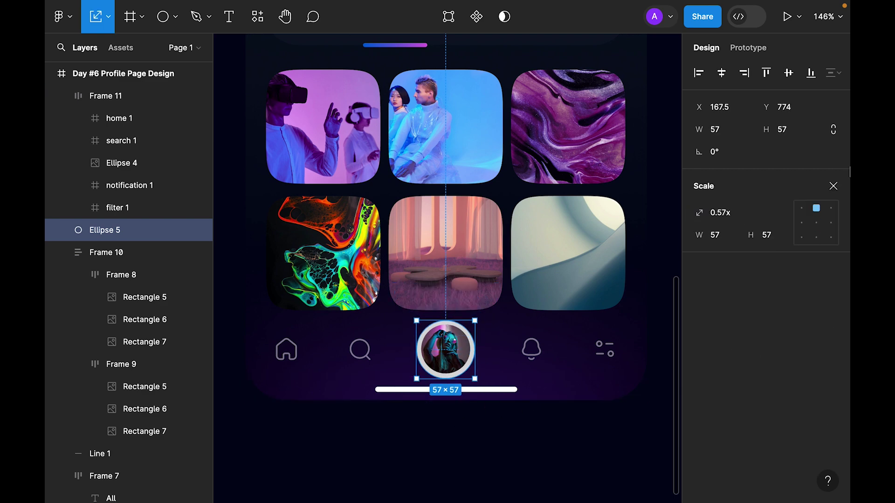
pyautogui.click(833, 186)
pyautogui.click(811, 333)
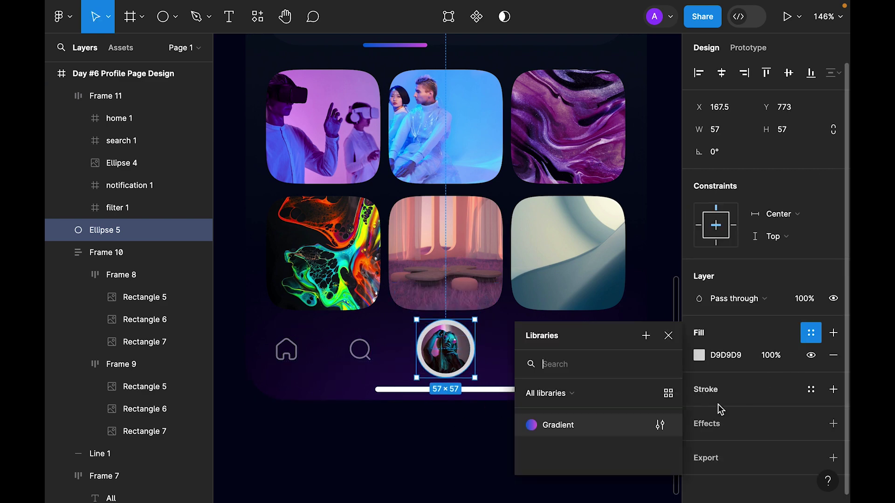
pyautogui.click(595, 427)
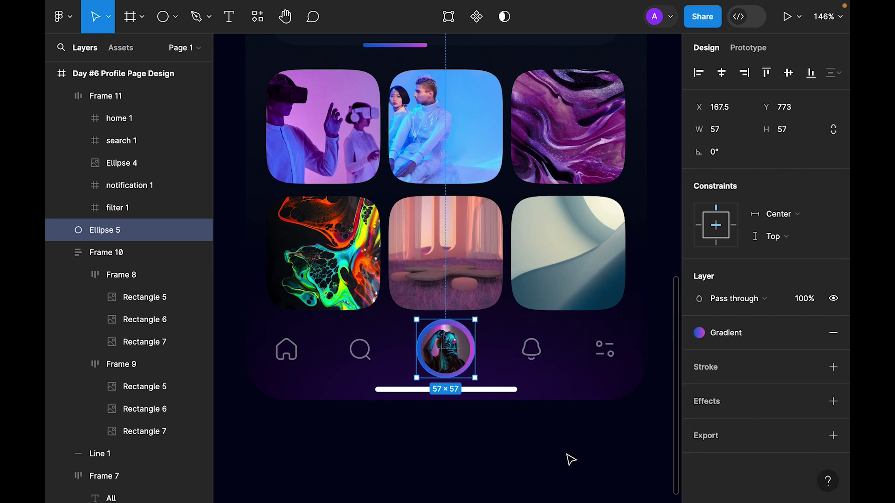
# Add a 90×90 glow circle at 20% opacity and a wider outer ring at 5%.
pyautogui.hotkey('ctrl', 'd')
pyautogui.click(132, 254)
pyautogui.moveTo(479, 319); pyautogui.dragTo(492, 310)
pyautogui.press('1')
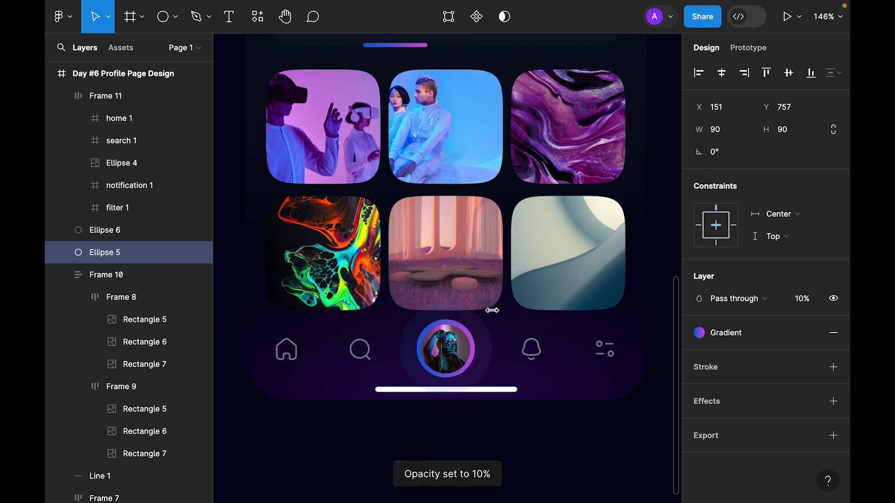
pyautogui.hotkey('ctrl', 'd')
pyautogui.moveTo(493, 311); pyautogui.dragTo(513, 318)
pyautogui.press('0')
pyautogui.press('5')
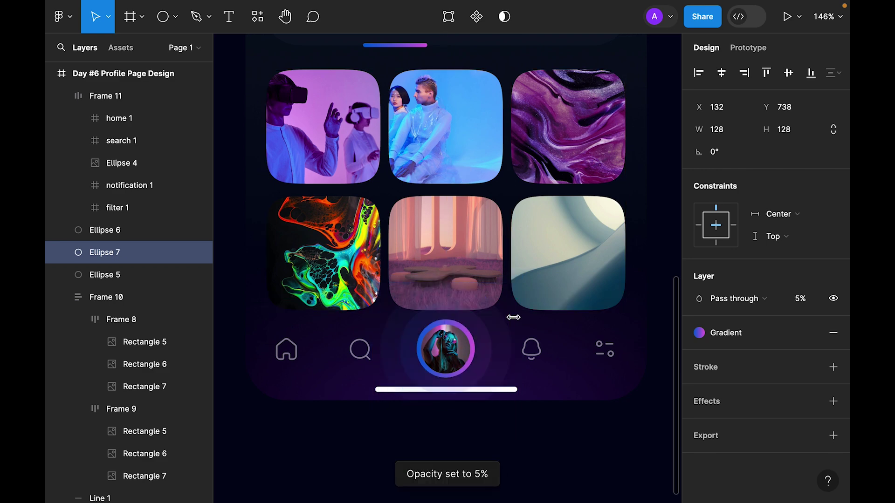
pyautogui.click(103, 275)
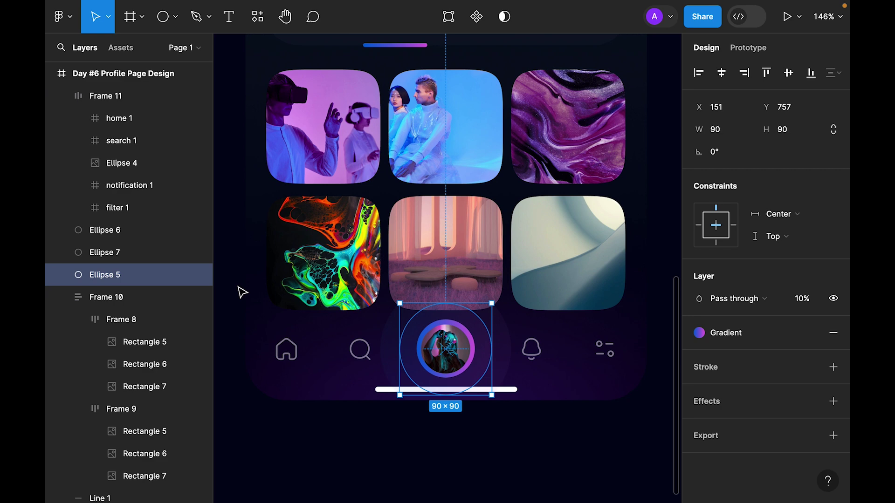
pyautogui.press('3')
pyautogui.press('2')
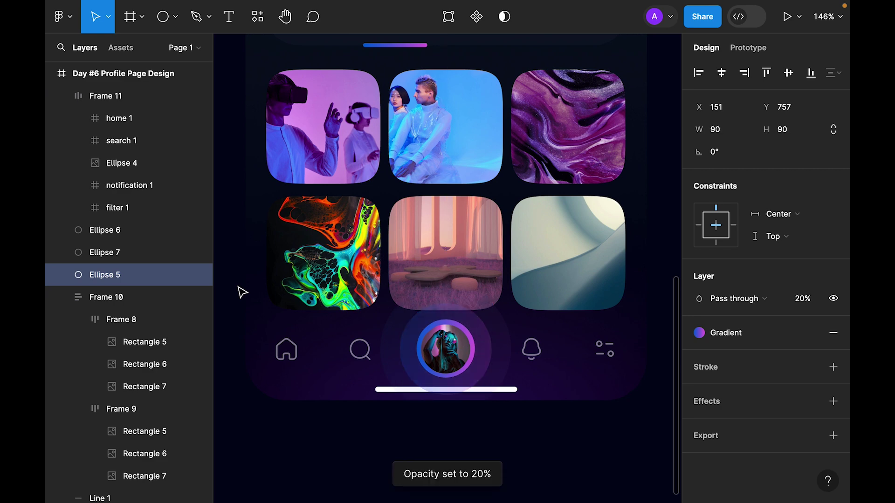
# Bring the photo grid frame to the front and fit the whole profile page in view.
pyautogui.press('Escape')
pyautogui.click(461, 230)
pyautogui.rightClick(459, 230)
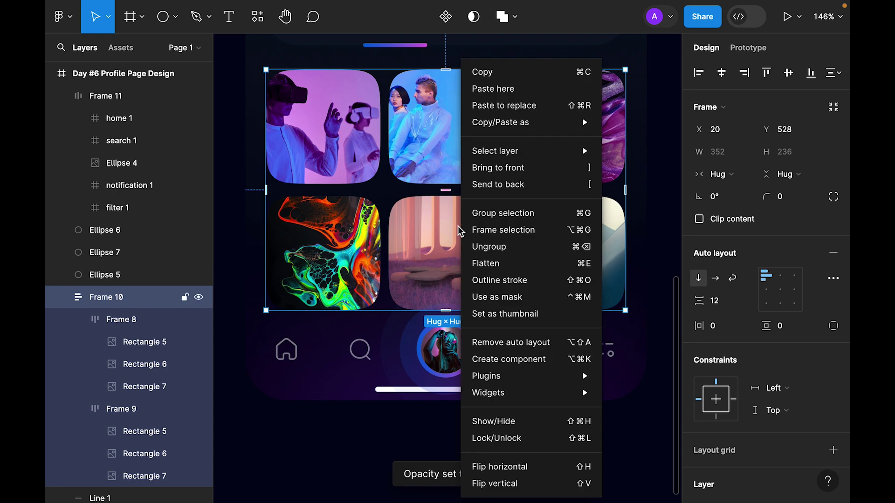
pyautogui.click(517, 167)
pyautogui.click(580, 457)
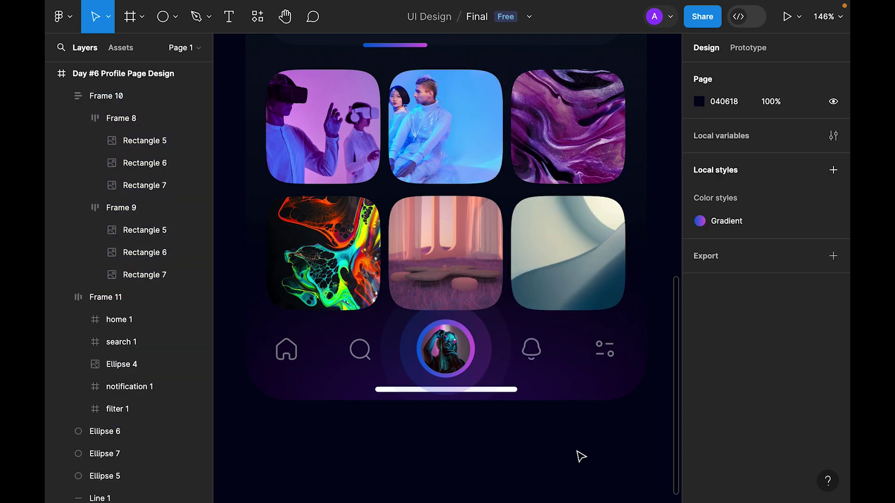
pyautogui.hotkey('shift', '0')
pyautogui.hotkey('shift', '2')
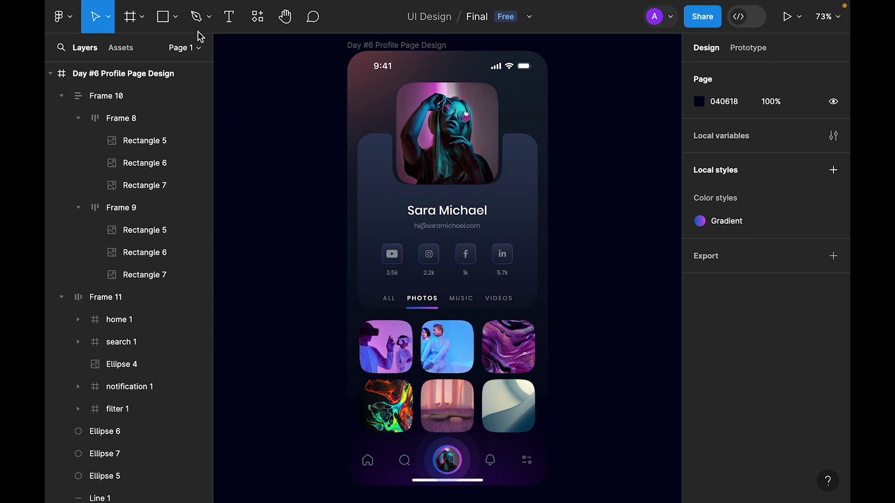
# Pen-draw a closed curved wave over the header, reshaping two anchors, keeping its outline.
pyautogui.click(196, 17)
pyautogui.click(303, 54)
pyautogui.click(303, 191)
pyautogui.moveTo(466, 144); pyautogui.dragTo(547, 188)
pyautogui.click(605, 107)
pyautogui.click(575, 43)
pyautogui.click(303, 42)
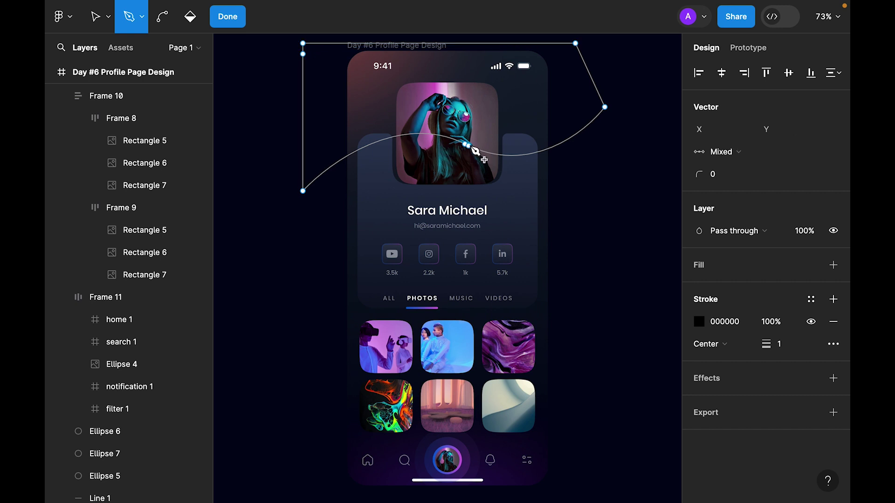
pyautogui.click(303, 54)
pyautogui.moveTo(604, 107); pyautogui.dragTo(542, 236)
pyautogui.moveTo(303, 191); pyautogui.dragTo(322, 166)
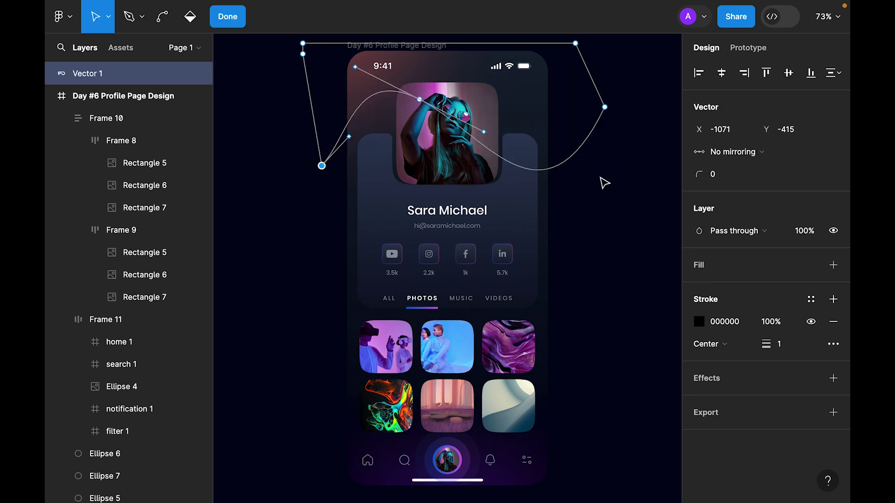
pyautogui.press('Escape')
pyautogui.click(833, 299)
pyautogui.hotkey('ctrl', 'z')
pyautogui.scroll(2, 609, 253)
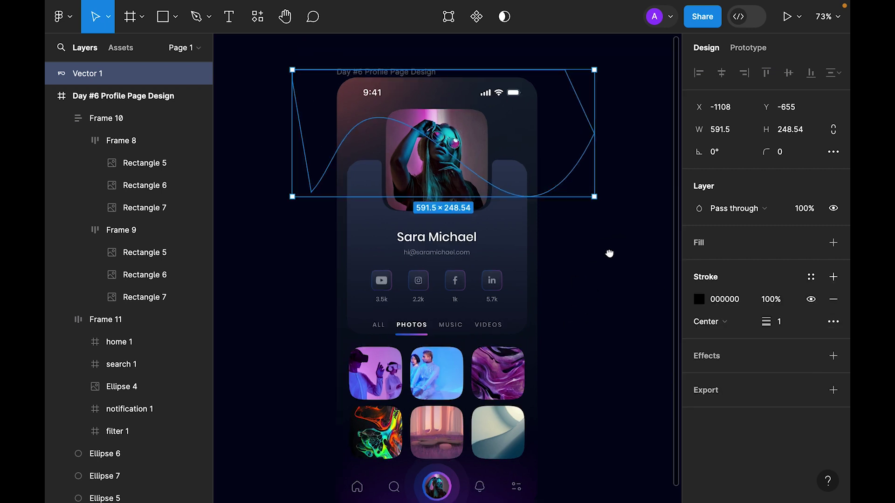
# Fill the wave with a 0500FF-to-transparent linear gradient, blue stop at 59%.
pyautogui.click(833, 242)
pyautogui.click(699, 264)
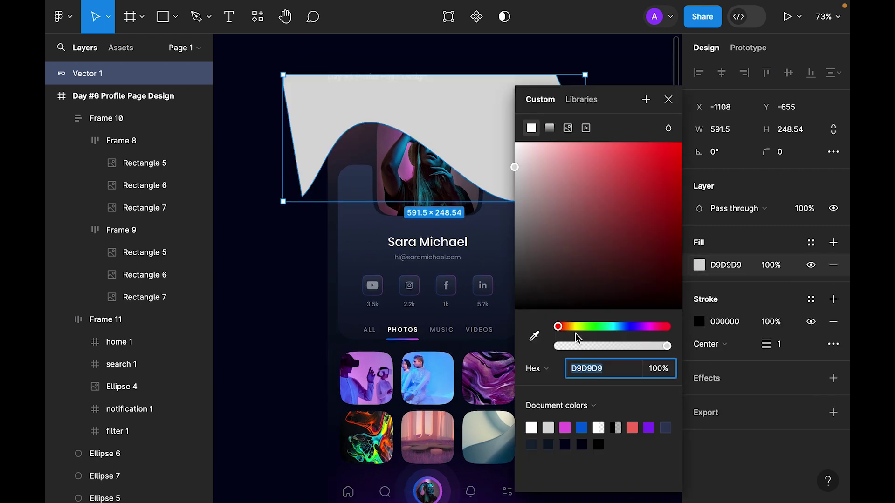
pyautogui.moveTo(567, 332); pyautogui.dragTo(632, 331)
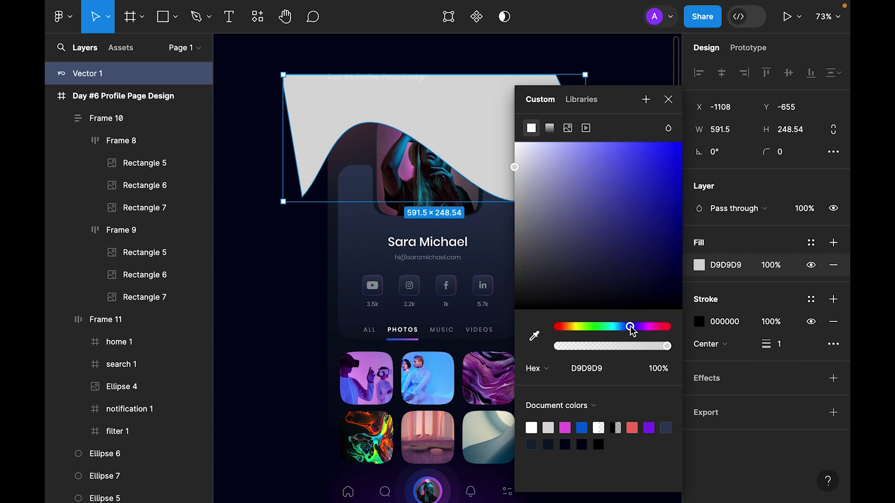
pyautogui.moveTo(635, 187); pyautogui.dragTo(683, 141)
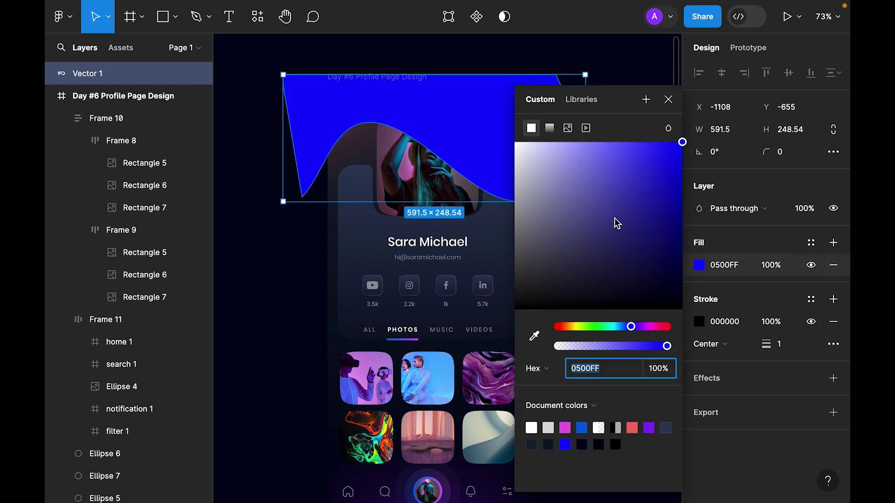
pyautogui.click(550, 129)
pyautogui.click(666, 136)
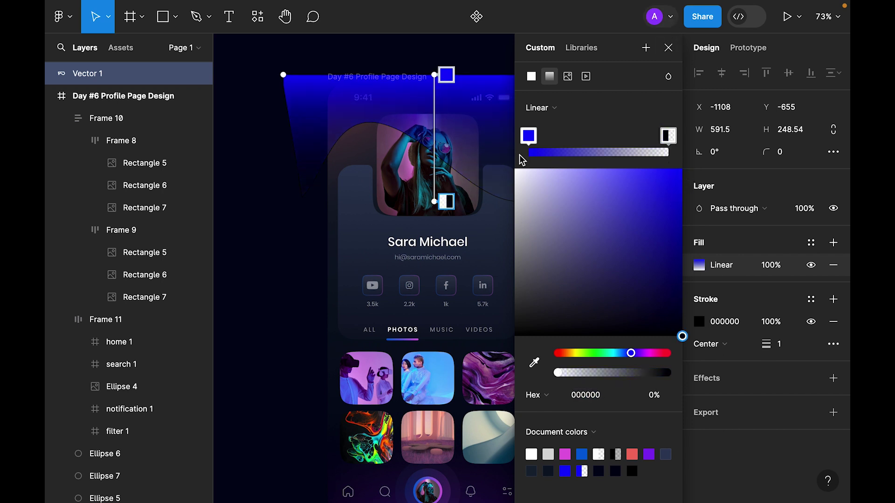
pyautogui.click(528, 135)
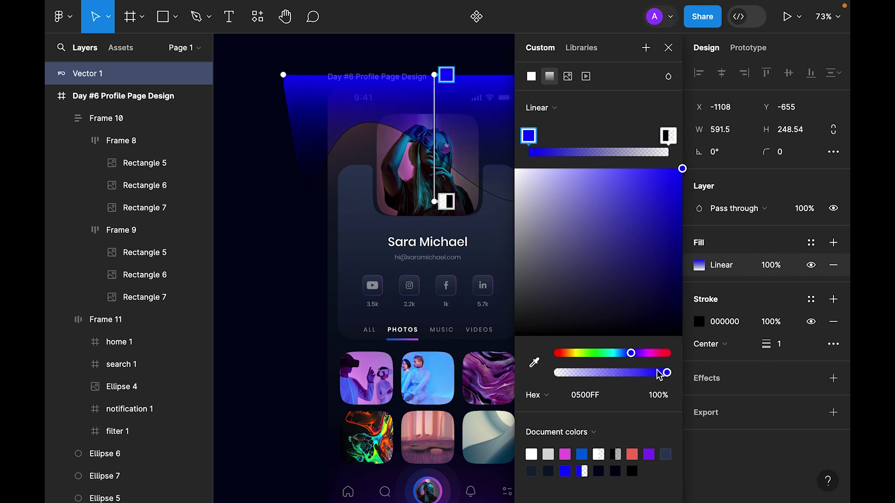
pyautogui.moveTo(666, 372); pyautogui.dragTo(624, 373)
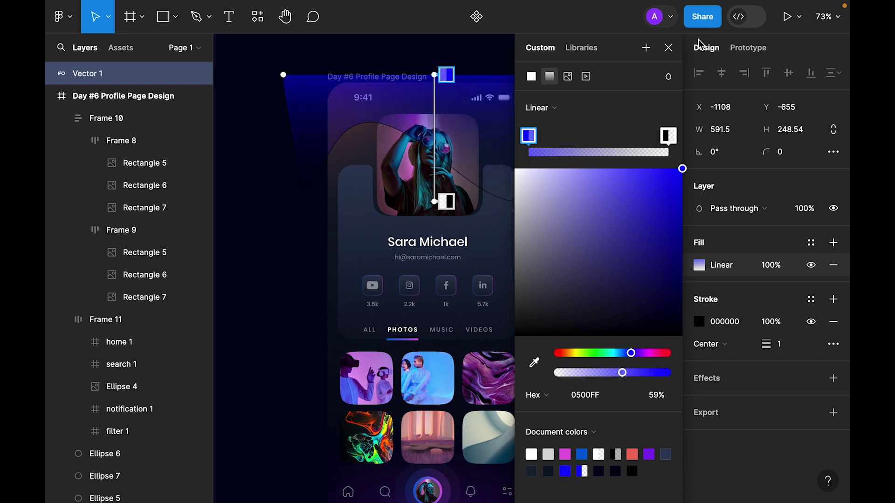
pyautogui.click(669, 48)
# Give the wave a 4C4BFF outline with a 2 px weight.
pyautogui.click(699, 322)
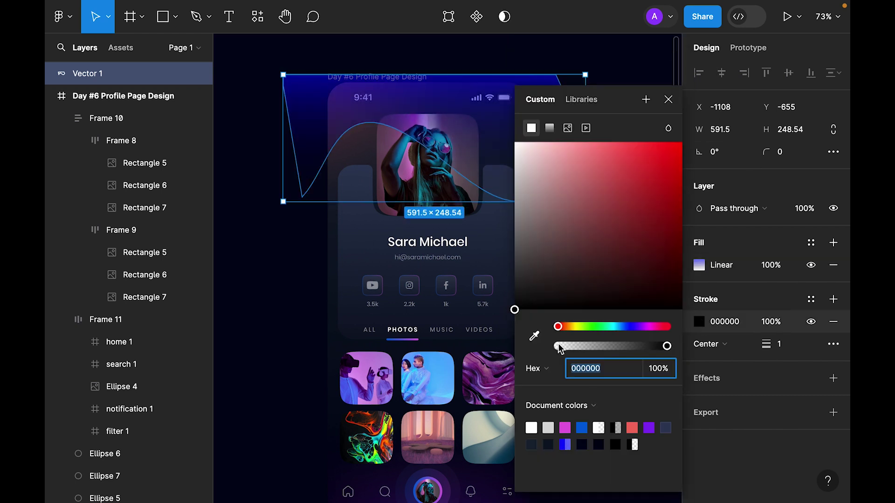
pyautogui.click(534, 336)
pyautogui.click(462, 78)
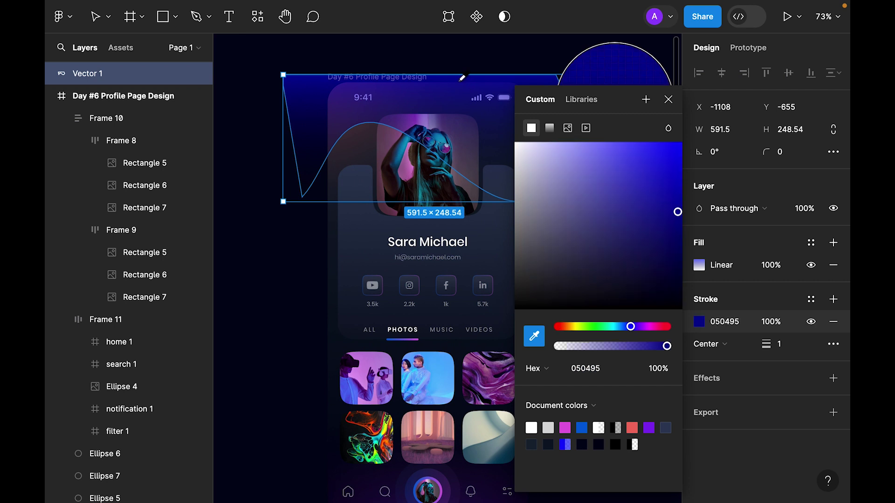
pyautogui.moveTo(617, 145)
pyautogui.mouseDown()
pyautogui.moveTo(661, 136)
pyautogui.moveTo(635, 126)
pyautogui.mouseUp()
pyautogui.click(668, 99)
pyautogui.click(783, 344)
pyautogui.write('2')
pyautogui.press('Return')
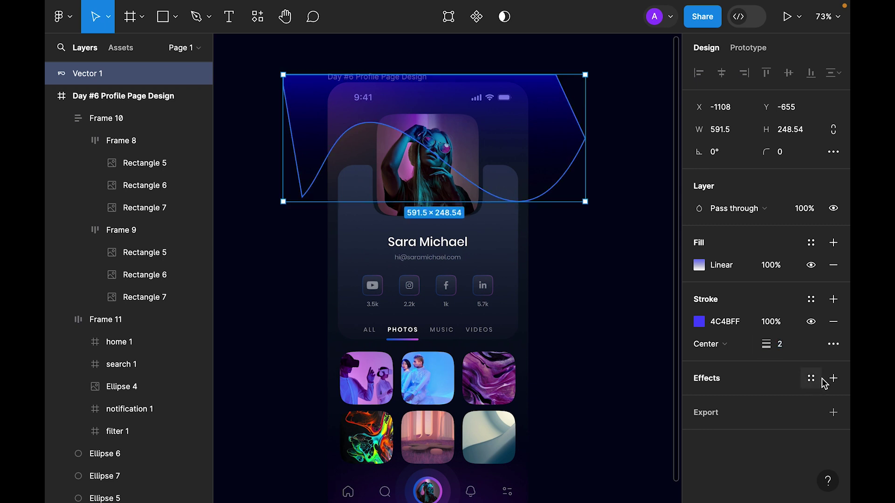
# Add an inner shadow to the wave with Y offset 20 and blur 50.
pyautogui.click(833, 378)
pyautogui.click(742, 400)
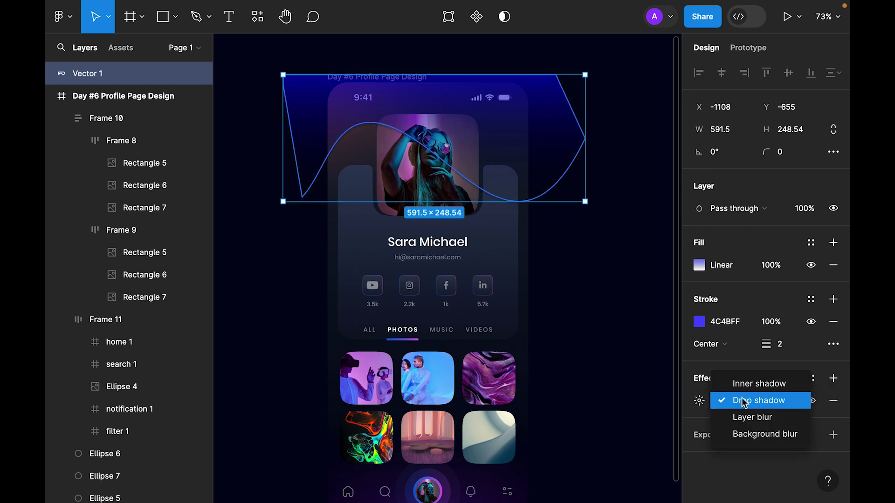
pyautogui.click(742, 382)
pyautogui.click(699, 401)
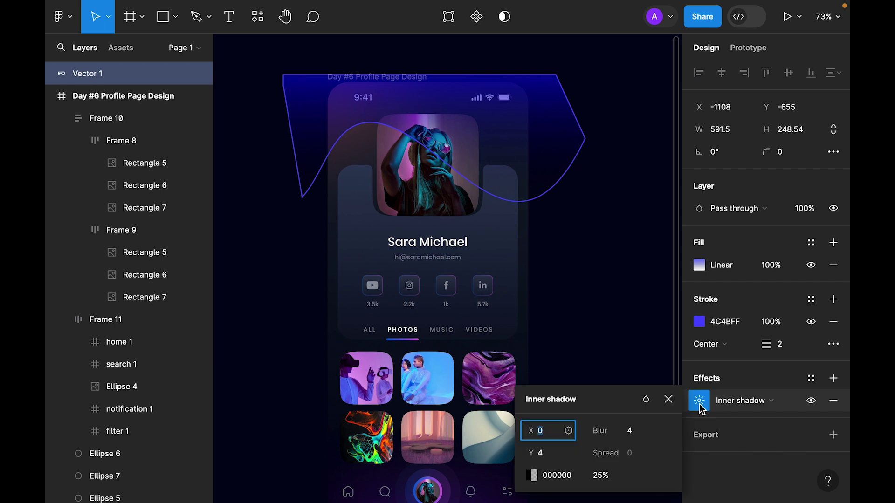
pyautogui.click(543, 455)
pyautogui.write('20')
pyautogui.press('Tab')
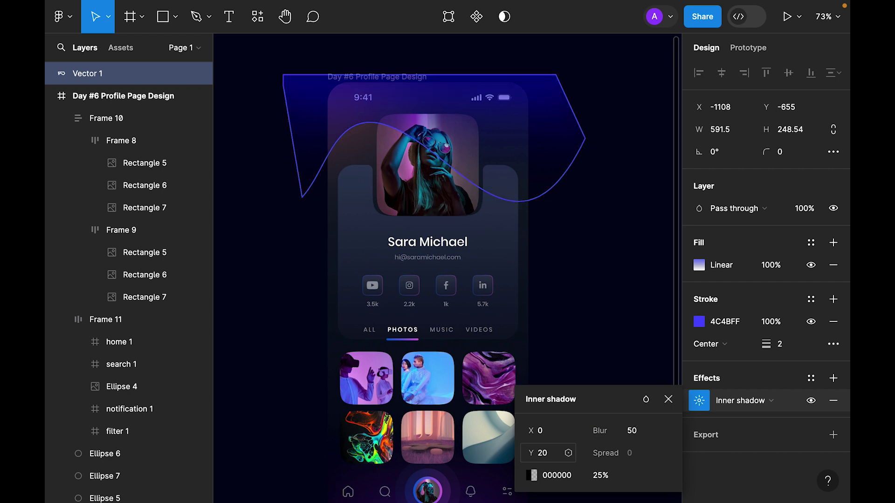
pyautogui.click(532, 475)
# Color the inner shadow cyan 33C2FF at 50% opacity.
pyautogui.click(450, 327)
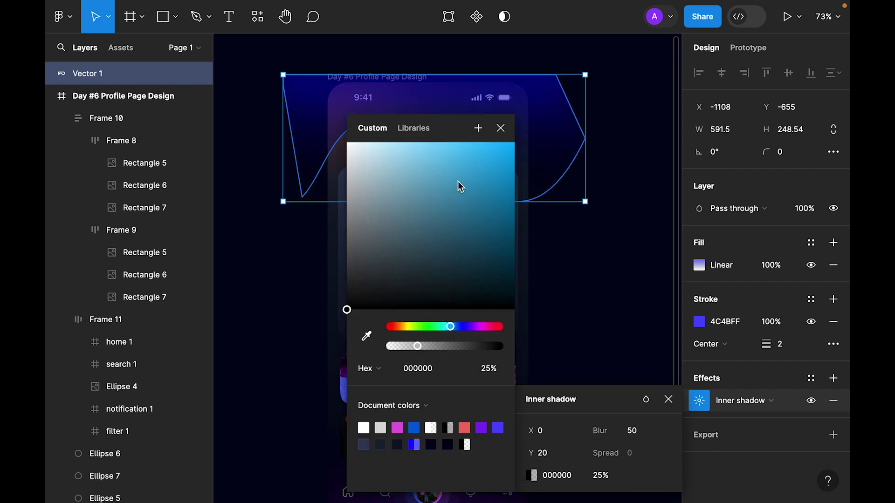
pyautogui.moveTo(461, 186); pyautogui.dragTo(478, 142)
pyautogui.click(601, 476)
pyautogui.write('50')
pyautogui.press('Return')
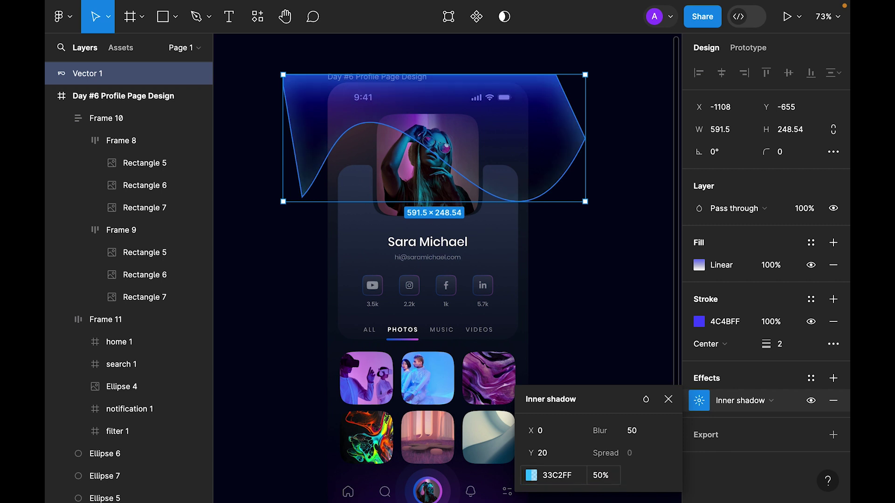
pyautogui.click(669, 401)
pyautogui.click(635, 259)
# Duplicate the wave slightly lower, flip the copy horizontally and reshape its curve.
pyautogui.click(553, 135)
pyautogui.keyDown('alt'); pyautogui.moveTo(554, 135); pyautogui.dragTo(551, 161); pyautogui.keyUp('alt')
pyautogui.rightClick(552, 162)
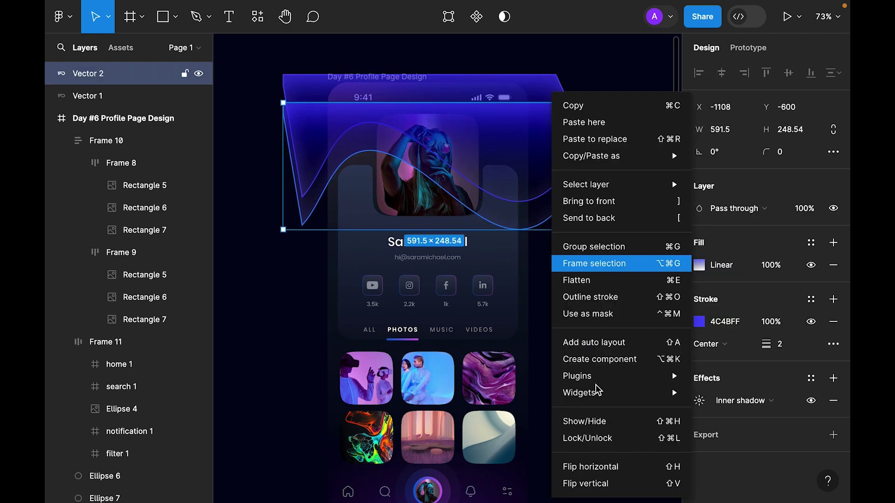
pyautogui.click(586, 466)
pyautogui.doubleClick(551, 131)
pyautogui.moveTo(296, 194); pyautogui.dragTo(386, 131)
pyautogui.press('Escape')
# Group both waves into the profile frame behind the photo, tilted about 14.77°.
pyautogui.keyDown('shift'); pyautogui.click(583, 150); pyautogui.keyUp('shift')
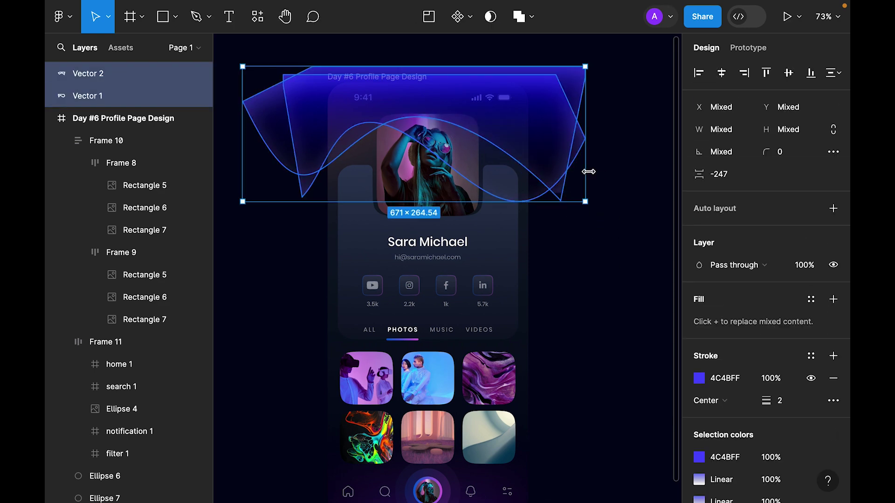
pyautogui.hotkey('ctrl', 'g')
pyautogui.press('Delete')
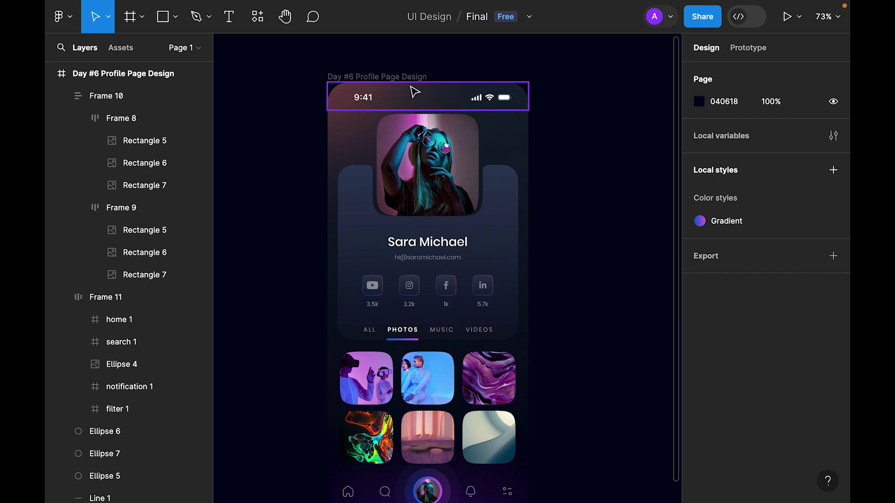
pyautogui.click(398, 81)
pyautogui.hotkey('ctrl', 'z')
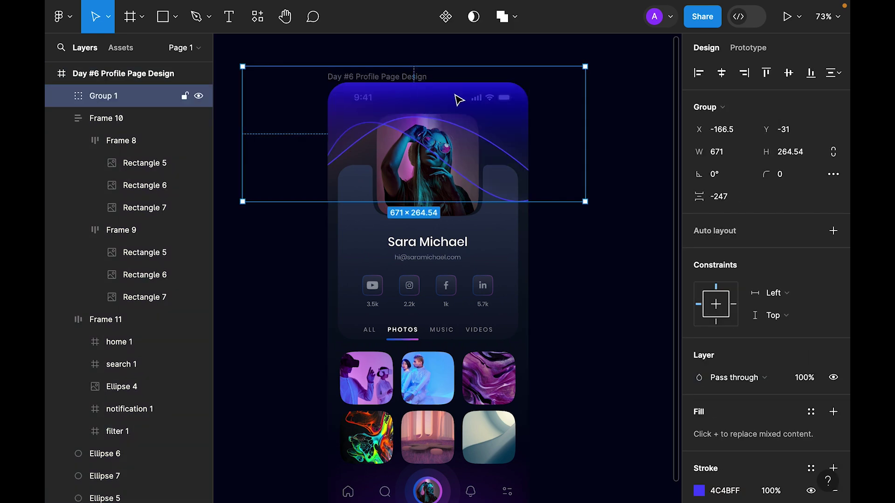
pyautogui.rightClick(521, 137)
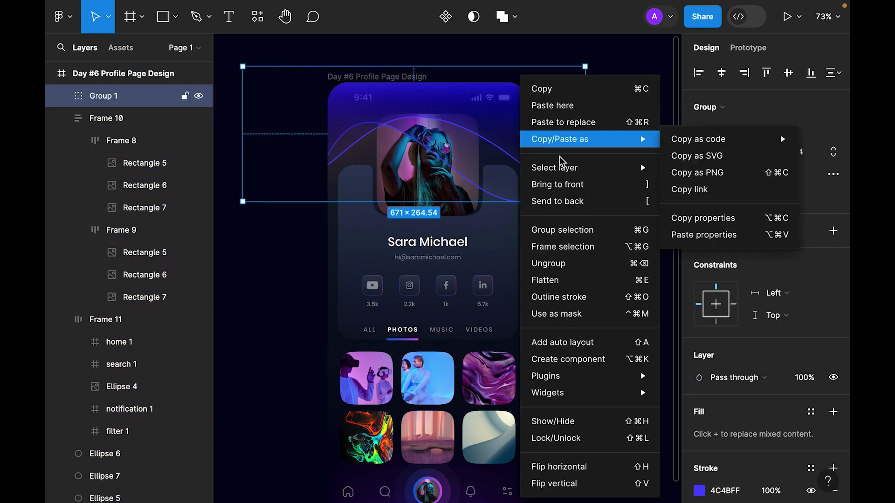
pyautogui.click(568, 200)
pyautogui.moveTo(473, 130); pyautogui.dragTo(489, 130)
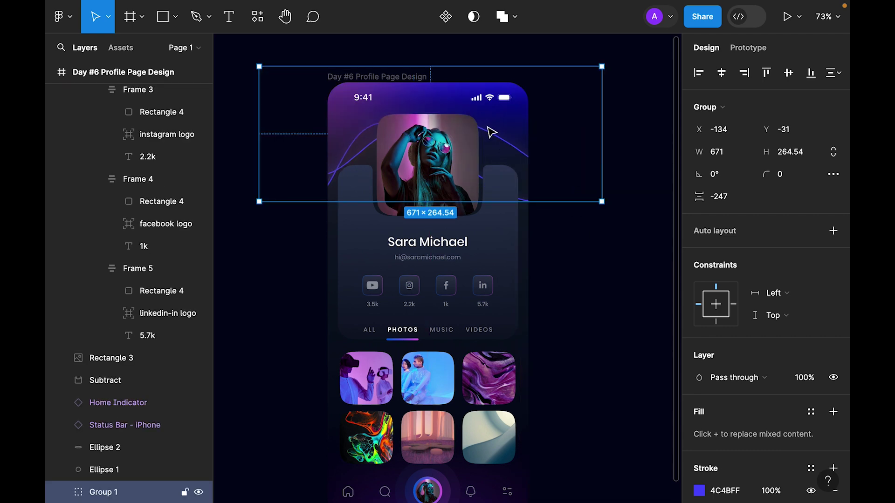
pyautogui.moveTo(606, 202); pyautogui.dragTo(574, 311)
pyautogui.click(586, 248)
# Copy the wave group upside down near the bottom of the page and tilt it.
pyautogui.click(519, 96)
pyautogui.moveTo(601, 223); pyautogui.dragTo(289, 499)
pyautogui.moveTo(546, 324); pyautogui.dragTo(552, 436)
# Set both wave groups' layer blend mode to Color.
pyautogui.hotkey('ctrl', 'alt', 'a')
pyautogui.scroll(-5, 818, 333)
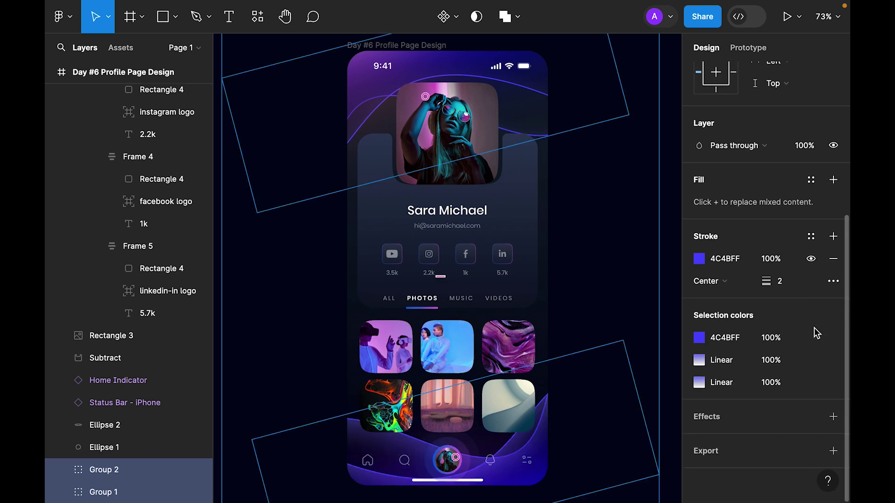
pyautogui.click(752, 147)
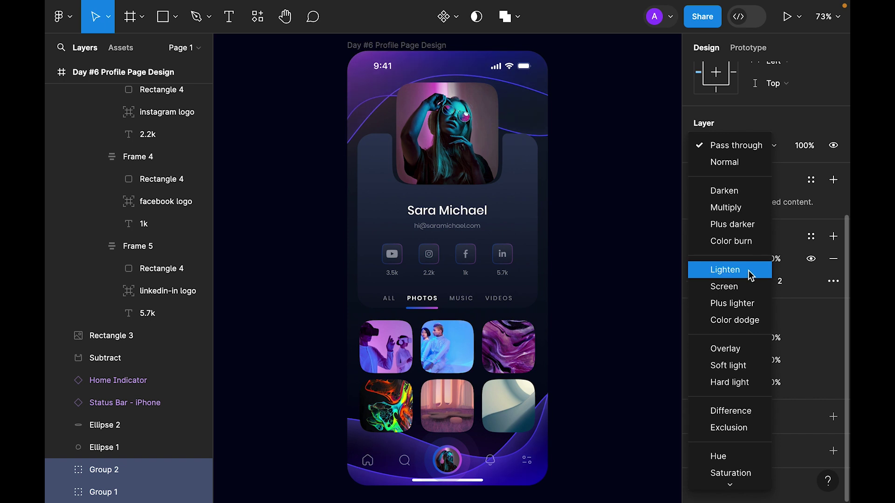
pyautogui.scroll(-1, 746, 287)
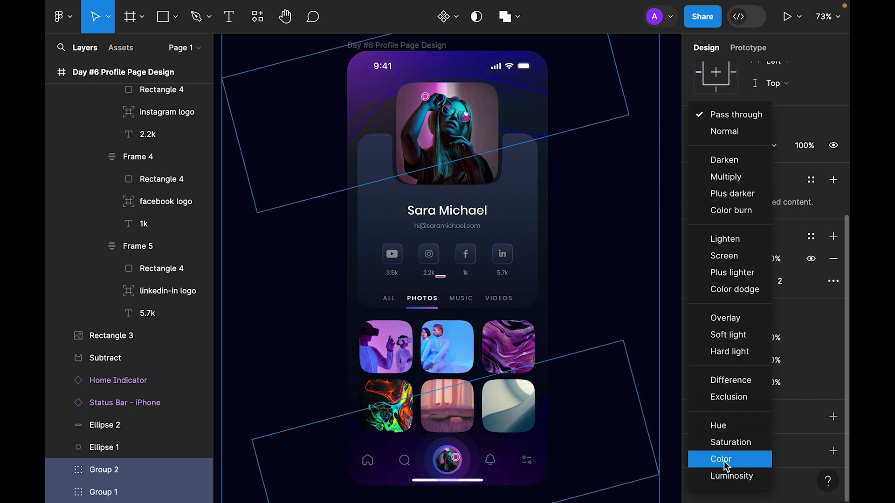
pyautogui.click(603, 366)
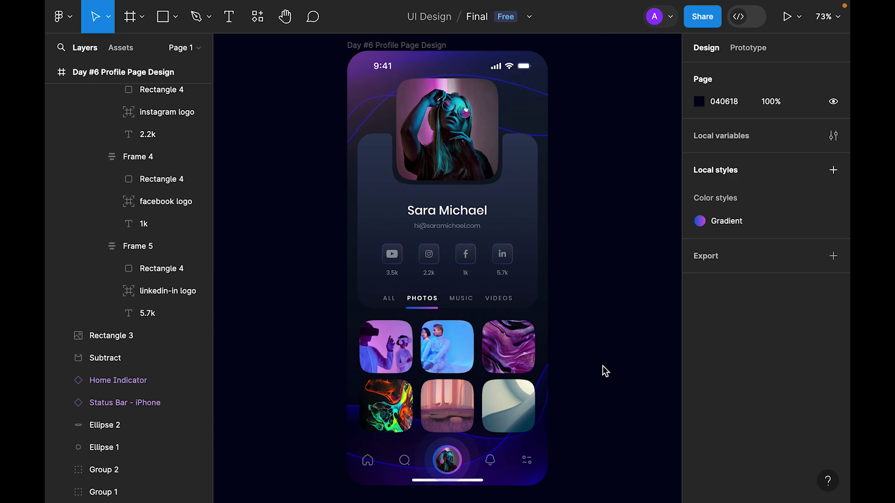